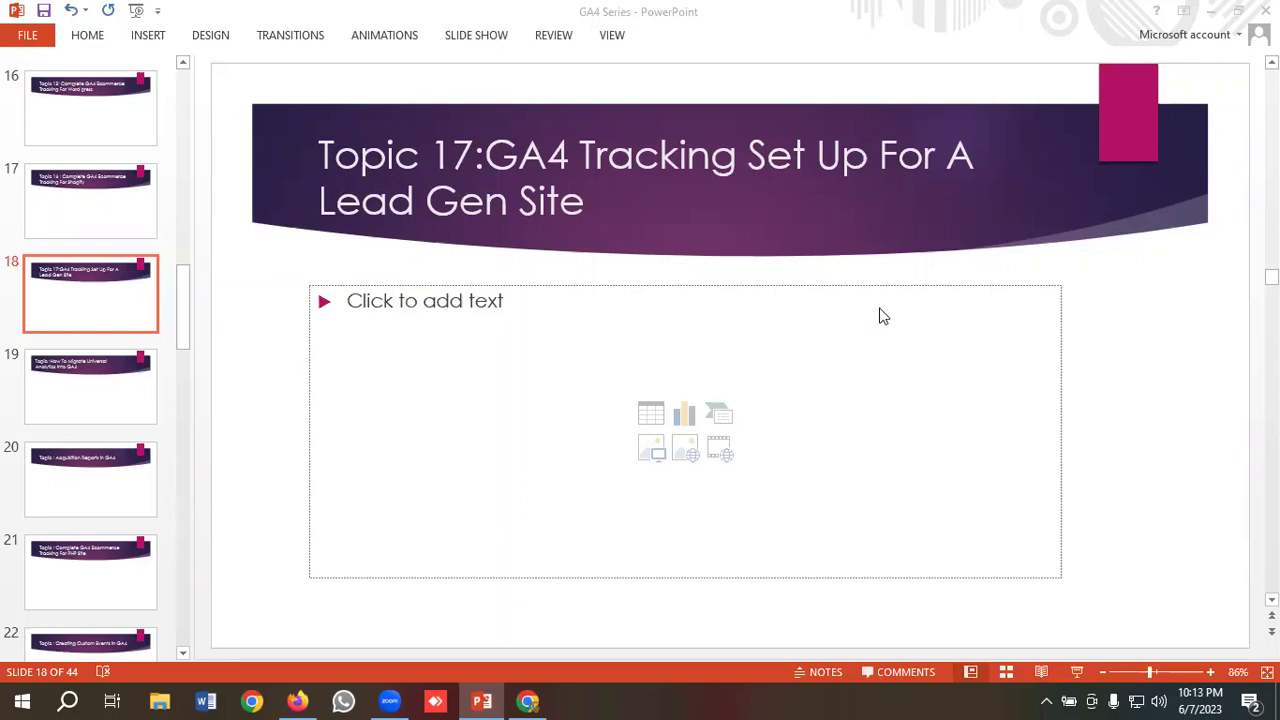
# Step: Switch to Chrome, look over the roofing site's home page and open its Contact Us page
pyautogui.click(528, 700)
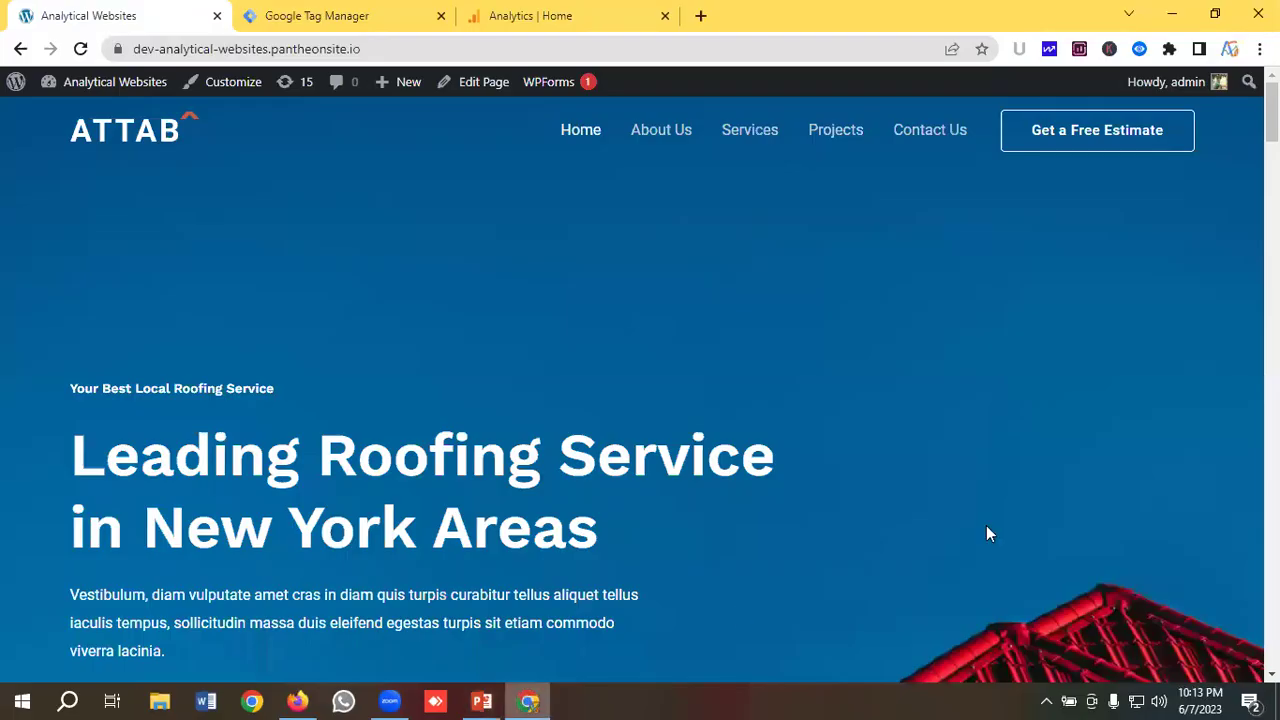
pyautogui.scroll(-3, 519, 304)
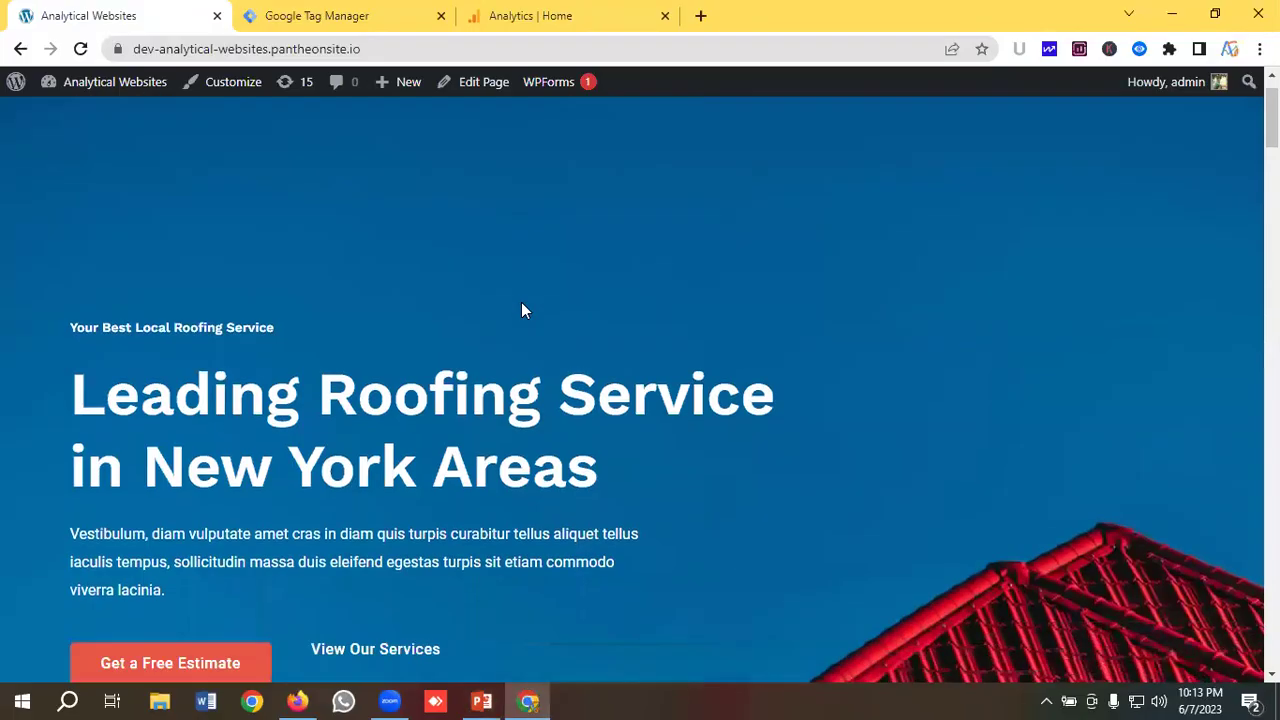
pyautogui.scroll(1, 523, 302)
pyautogui.scroll(2, 527, 300)
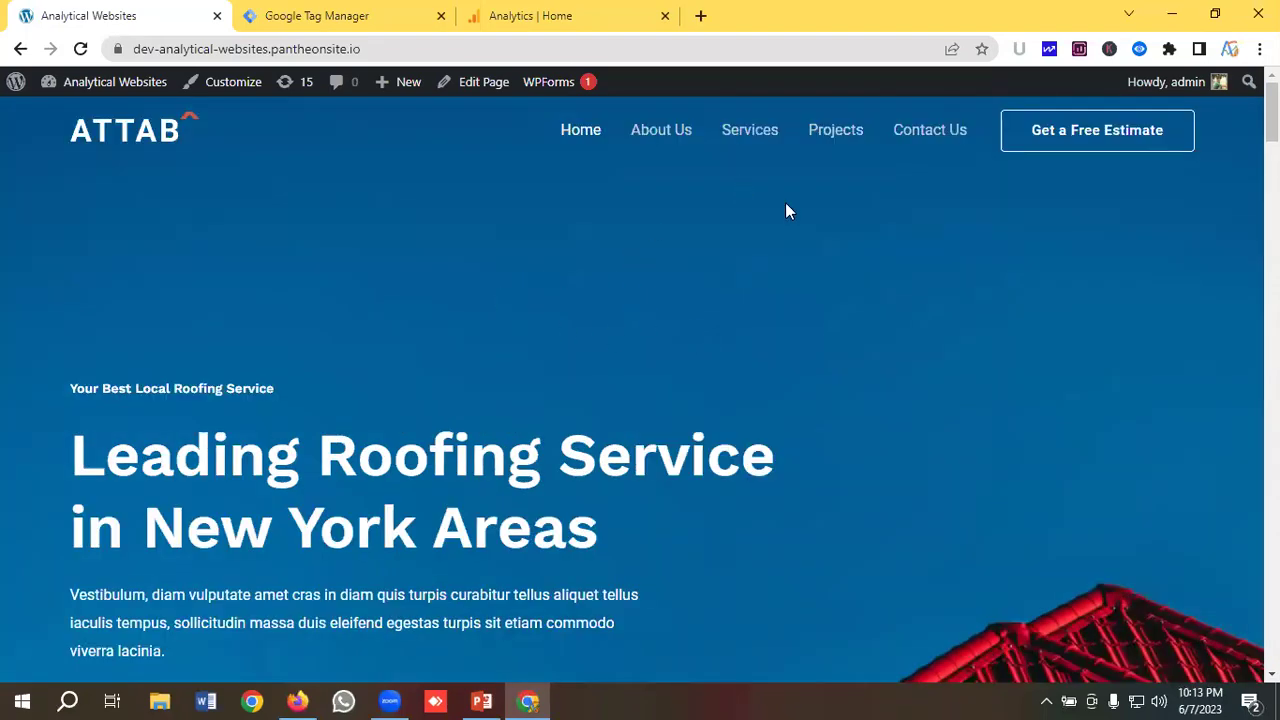
pyautogui.click(910, 135)
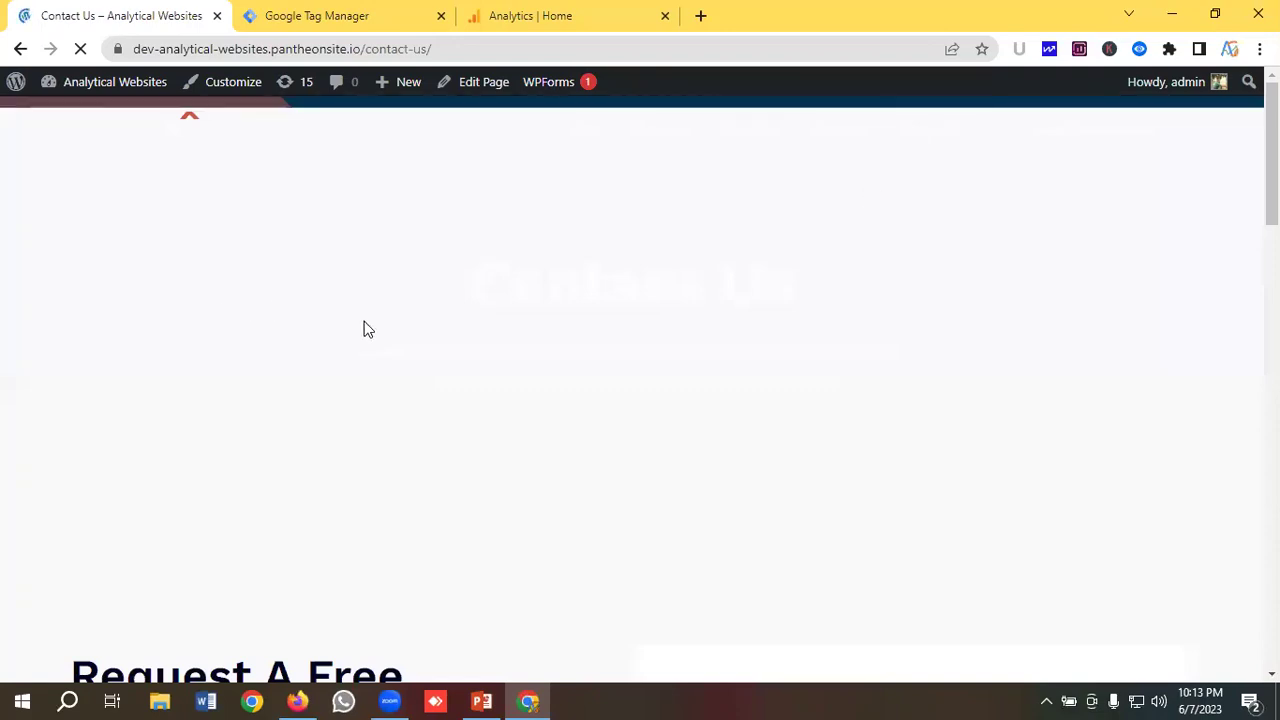
# Step: Examine the Request A Free Estimate form and its fields on the Contact Us page
pyautogui.scroll(-5, 380, 326)
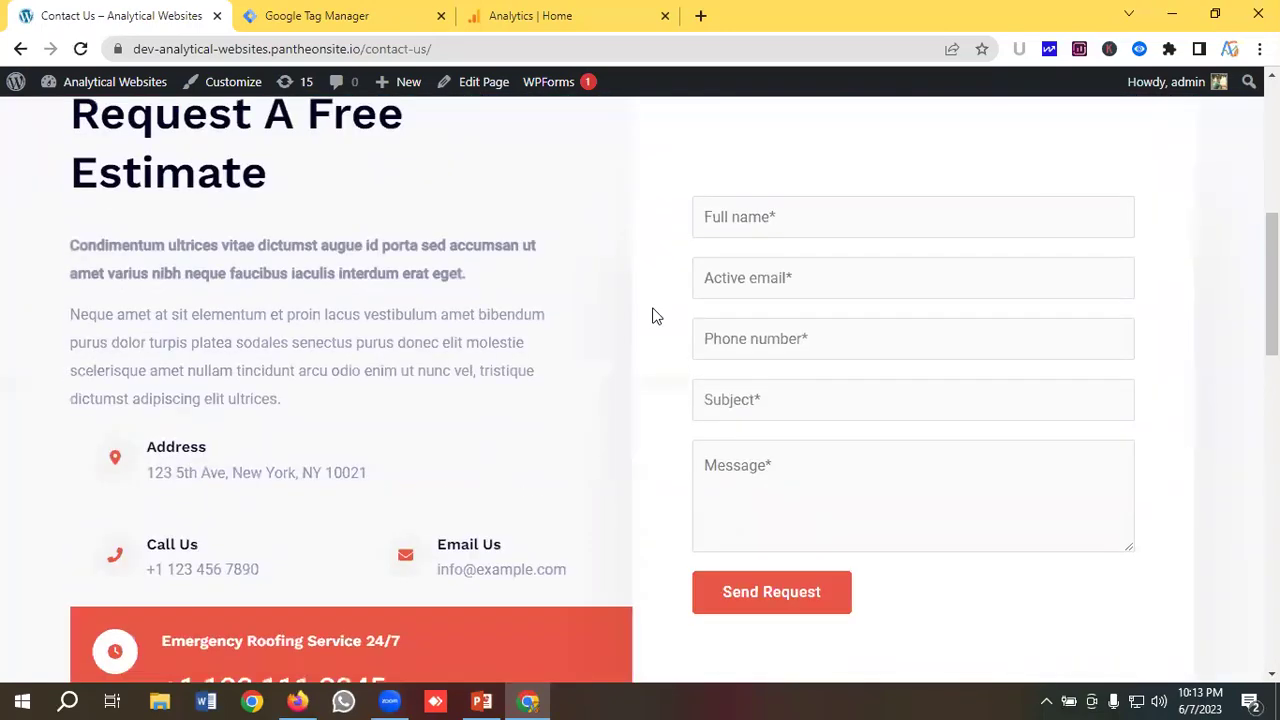
pyautogui.scroll(1, 674, 309)
pyautogui.scroll(-1, 680, 305)
pyautogui.scroll(-3, 791, 349)
pyautogui.scroll(2, 789, 351)
pyautogui.scroll(4, 786, 353)
pyautogui.scroll(-4, 786, 353)
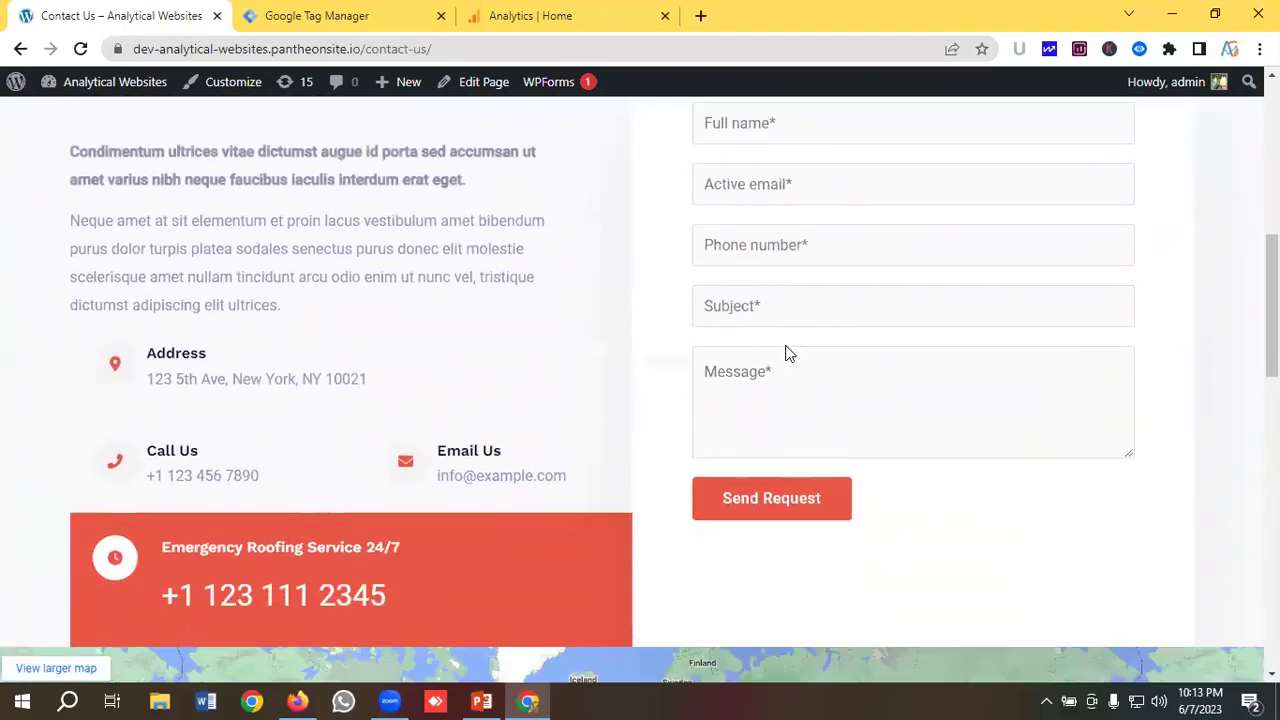
pyautogui.scroll(-2, 786, 353)
pyautogui.scroll(4, 786, 353)
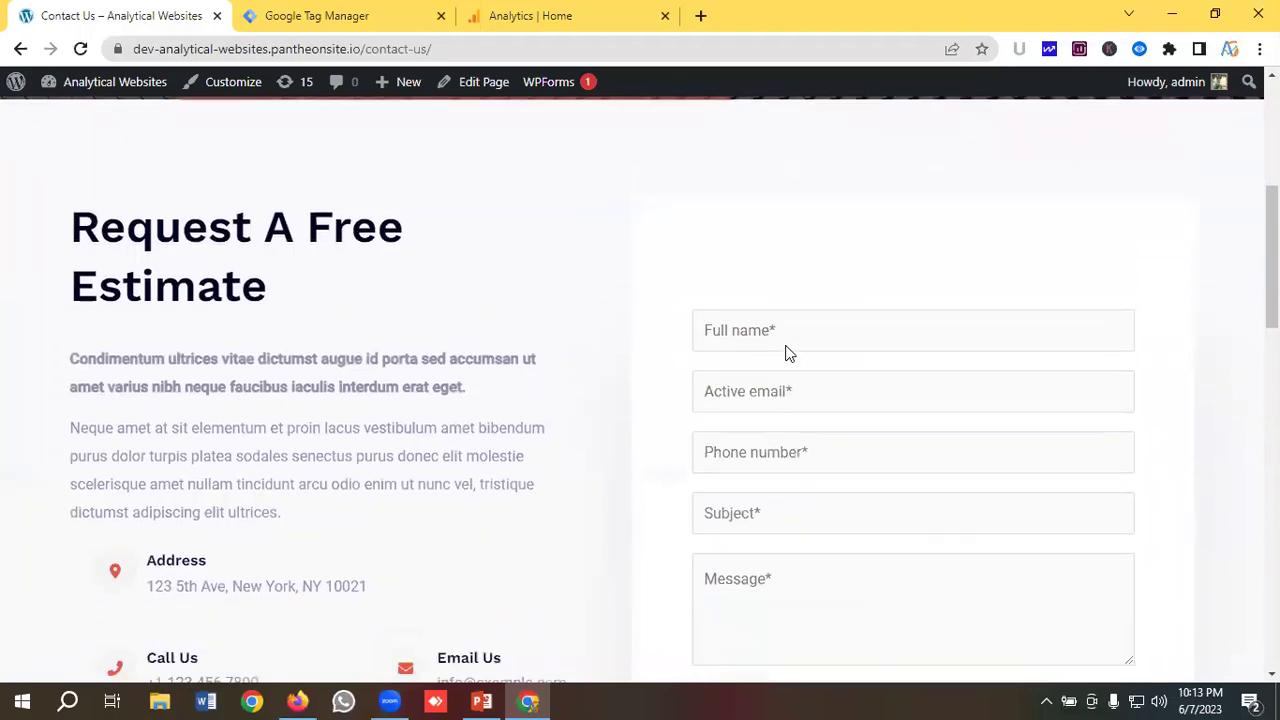
pyautogui.scroll(-4, 788, 345)
pyautogui.scroll(3, 796, 345)
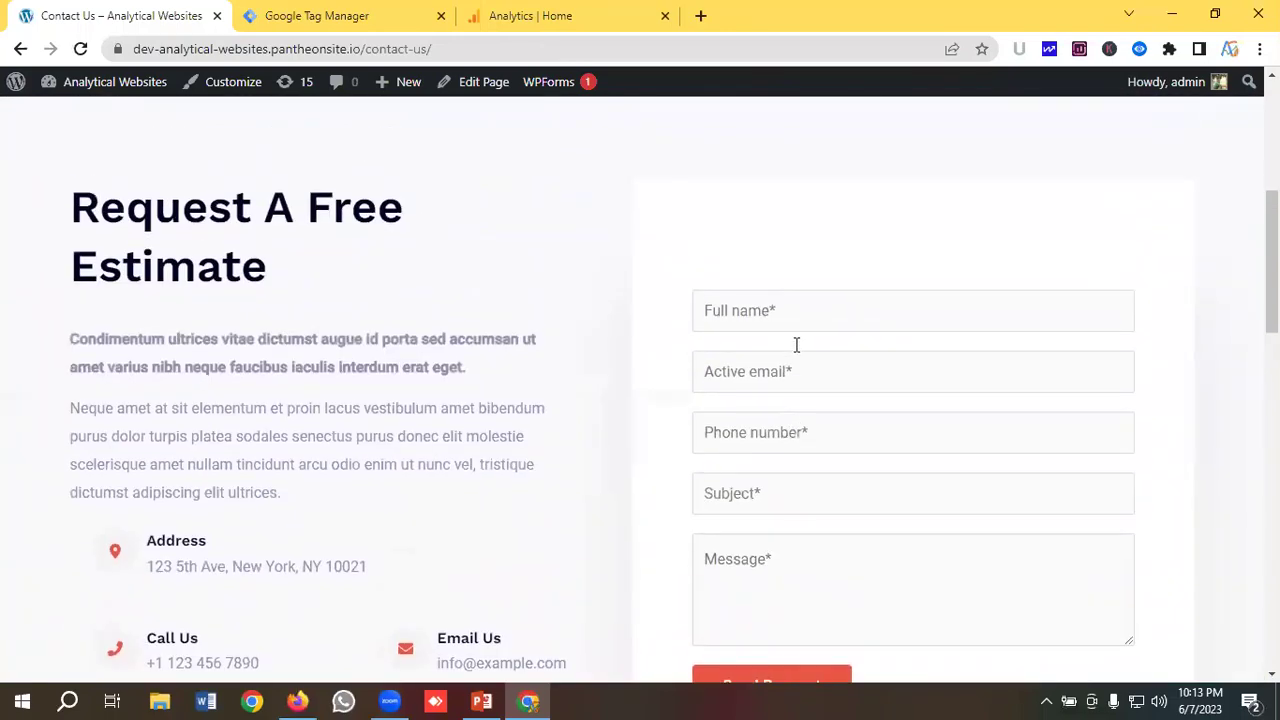
pyautogui.scroll(3, 796, 345)
pyautogui.scroll(2, 796, 345)
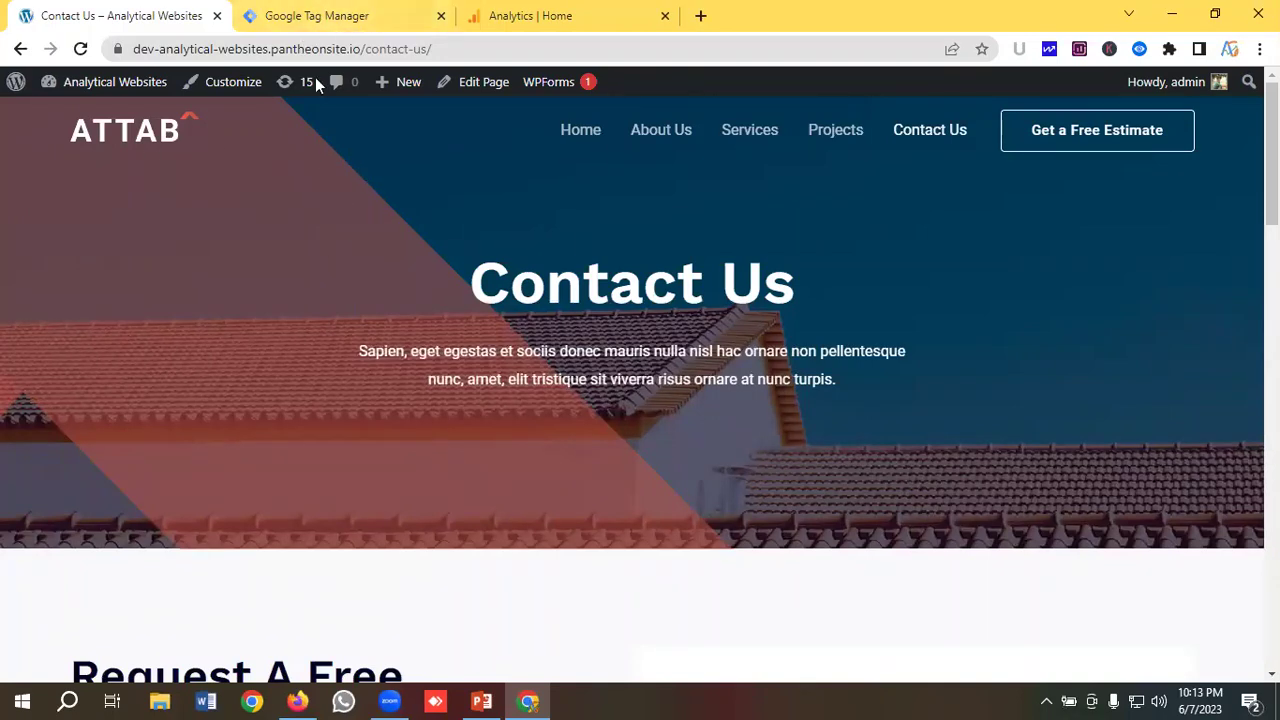
# Step: Review the Analytical Growth Web container in Google Tag Manager and the Analytical Growth property in Google Analytics
pyautogui.click(337, 15)
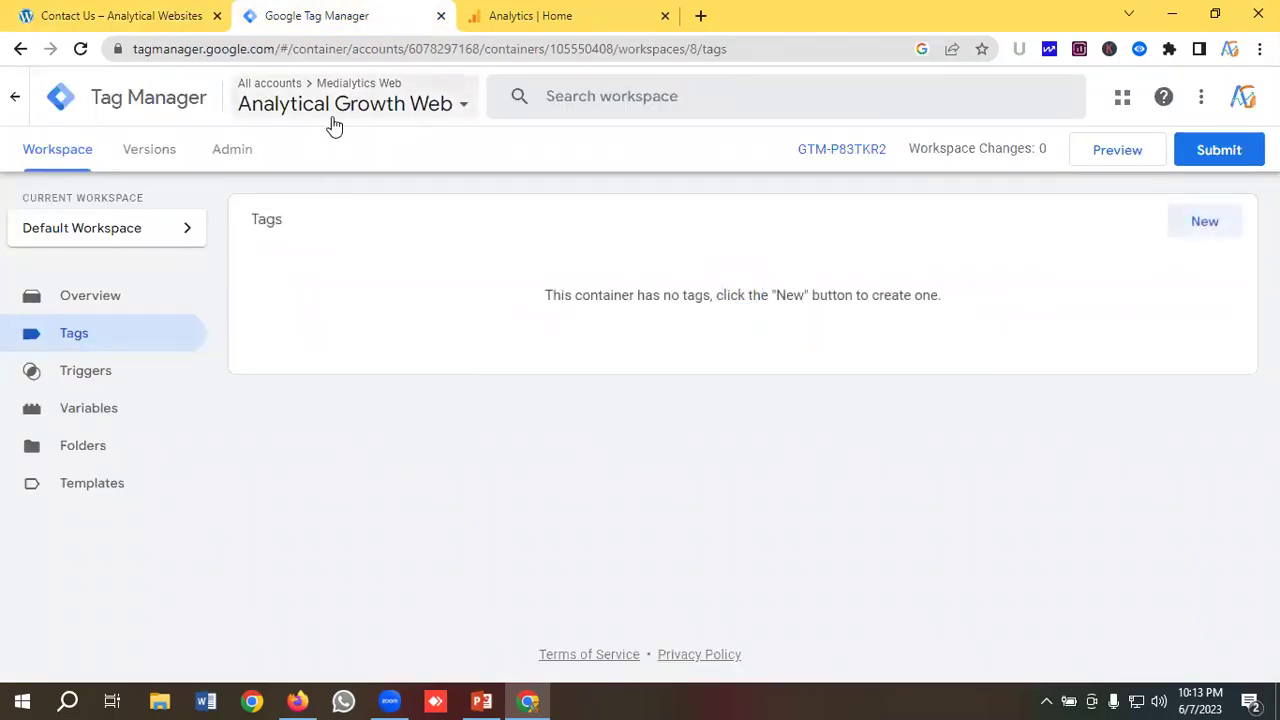
pyautogui.click(125, 16)
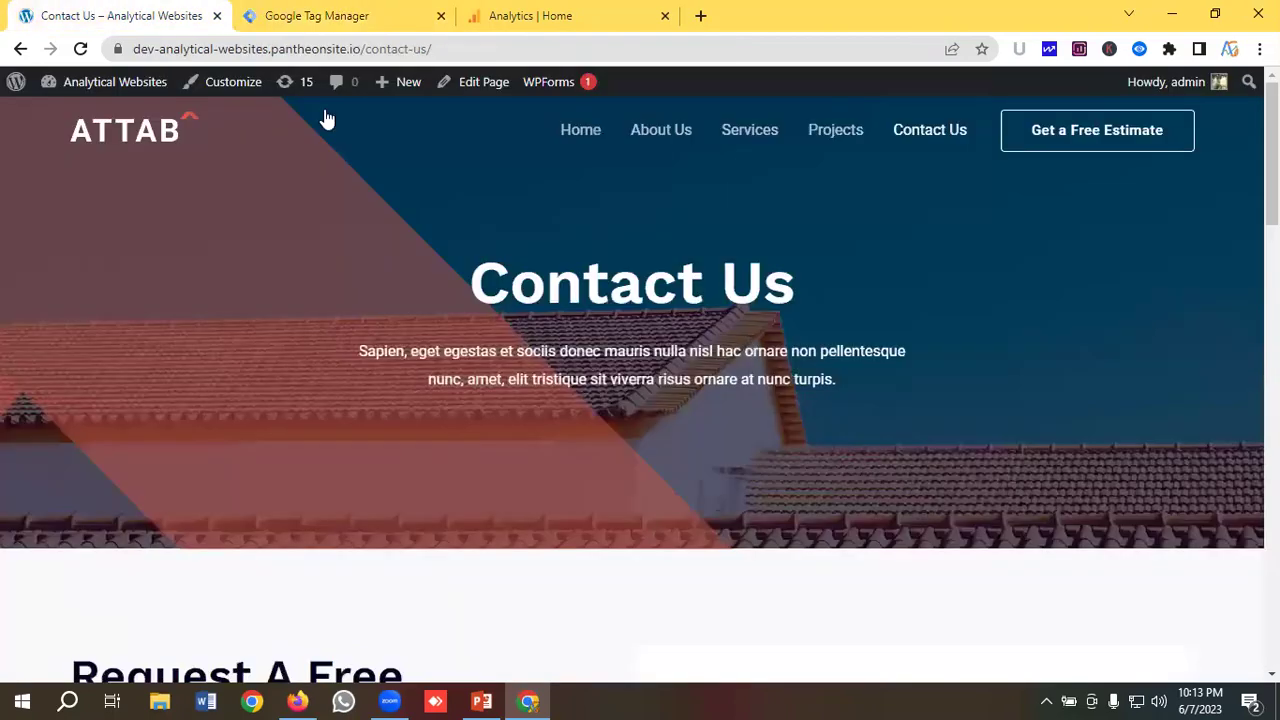
pyautogui.click(316, 16)
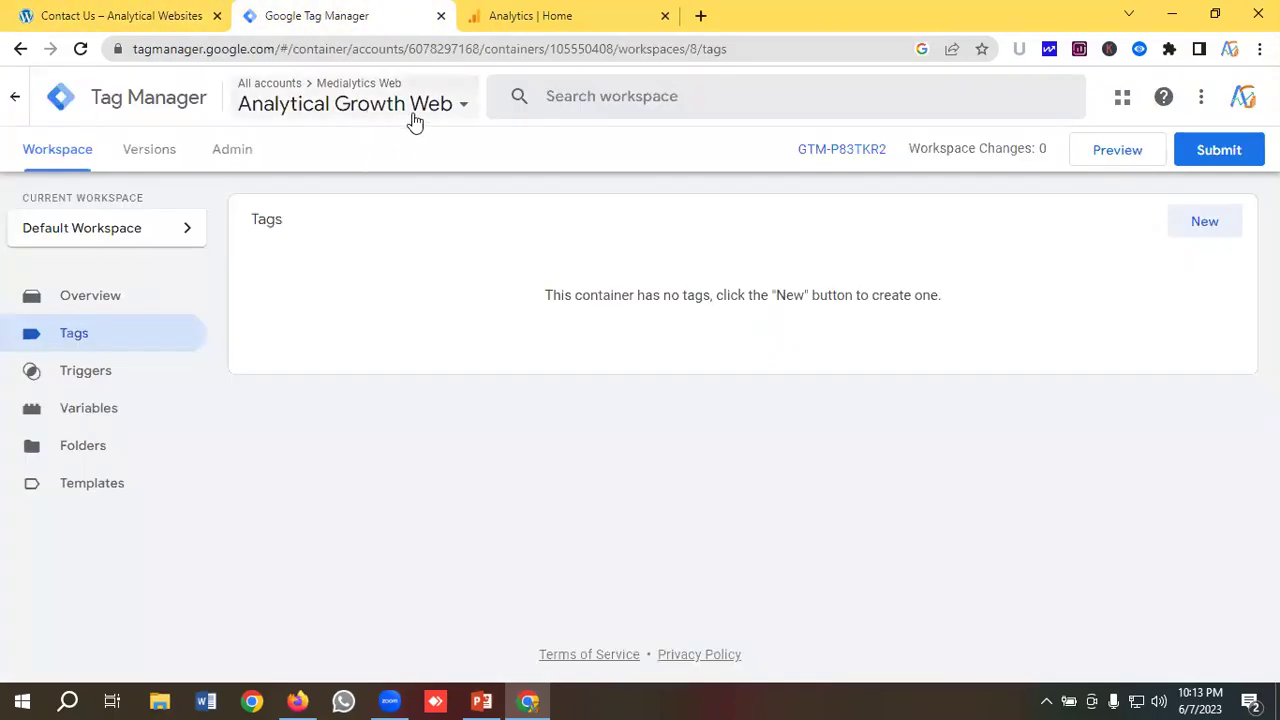
pyautogui.click(526, 15)
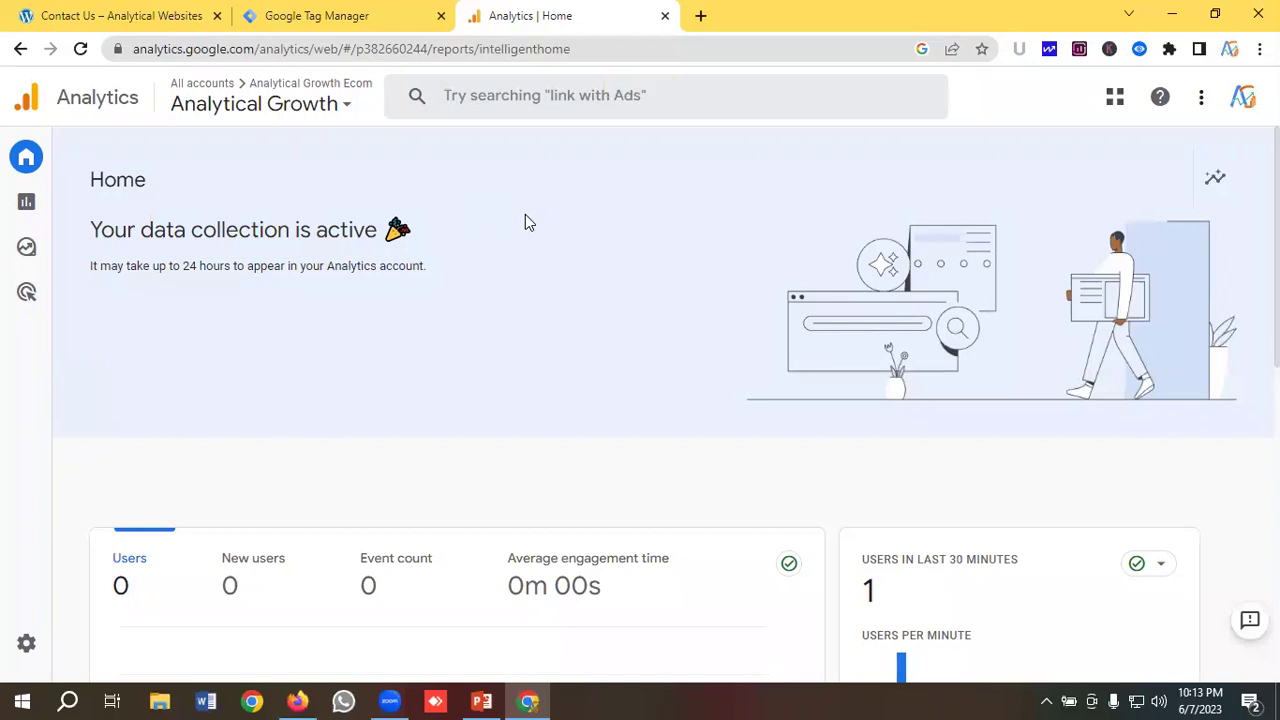
# Step: Return to the roofing website and open its WordPress dashboard at the wp-admin address
pyautogui.click(133, 12)
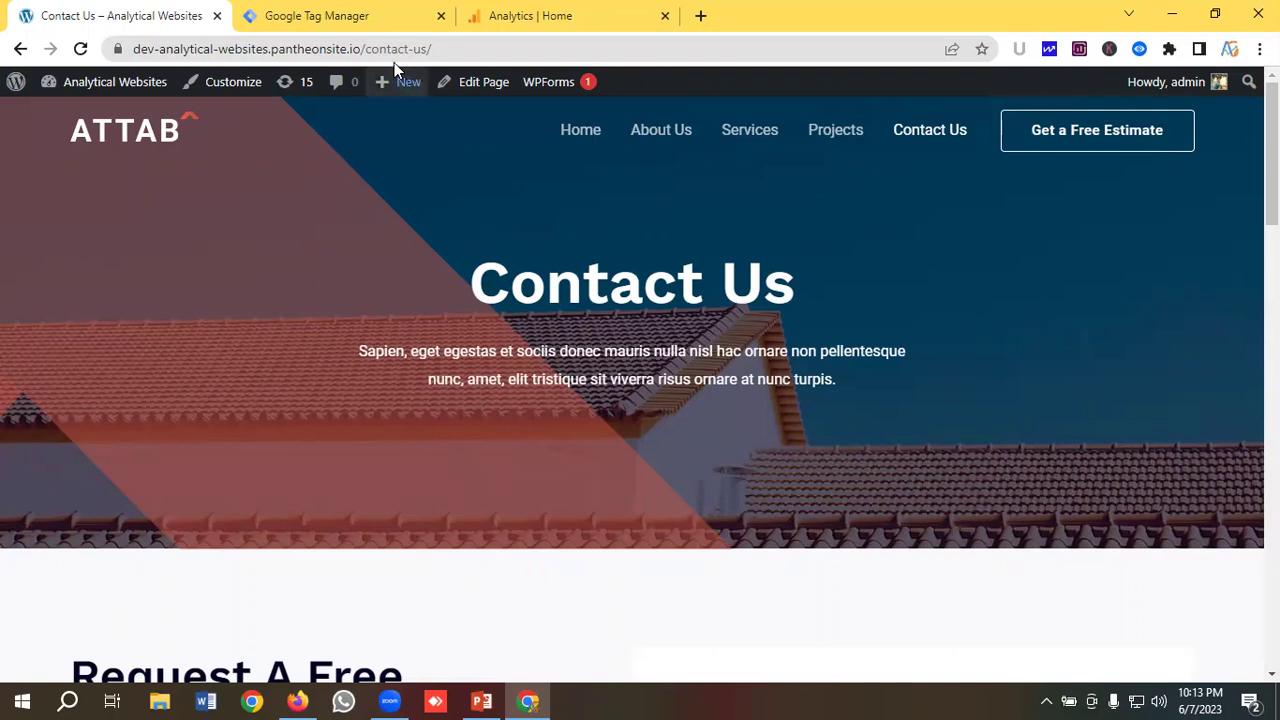
pyautogui.moveTo(364, 48); pyautogui.dragTo(478, 48)
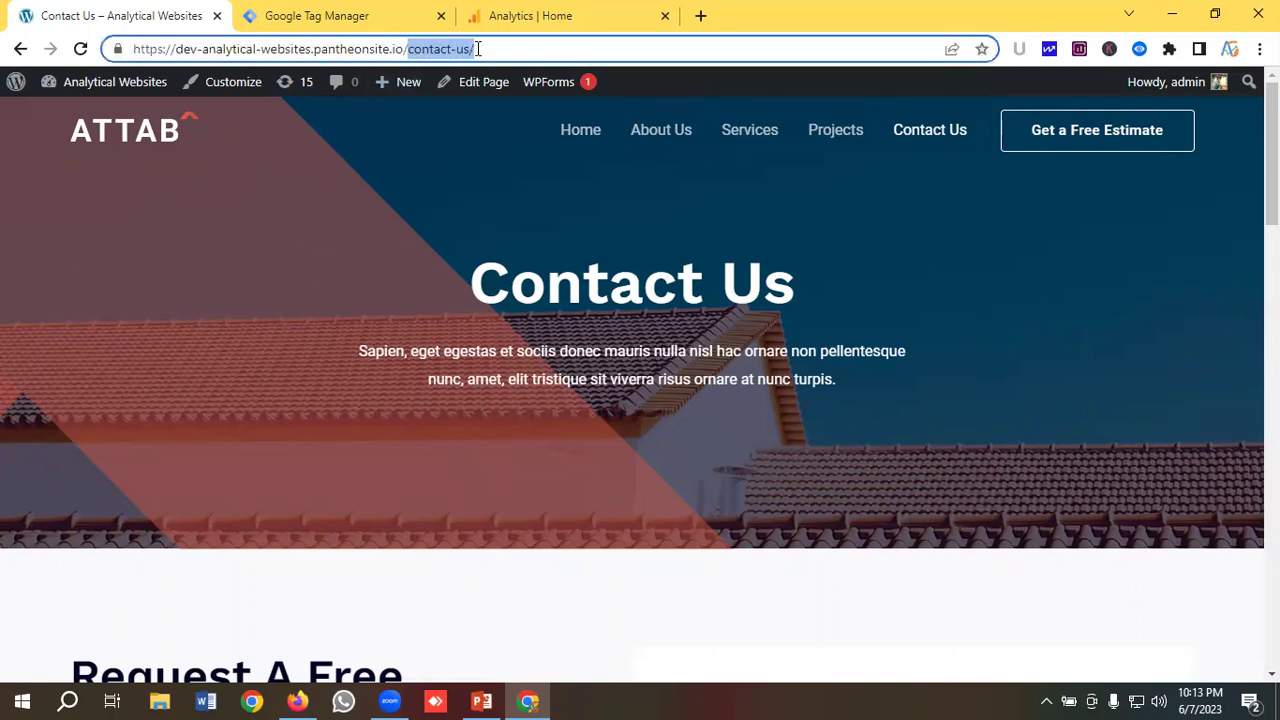
pyautogui.press('BackSpace')
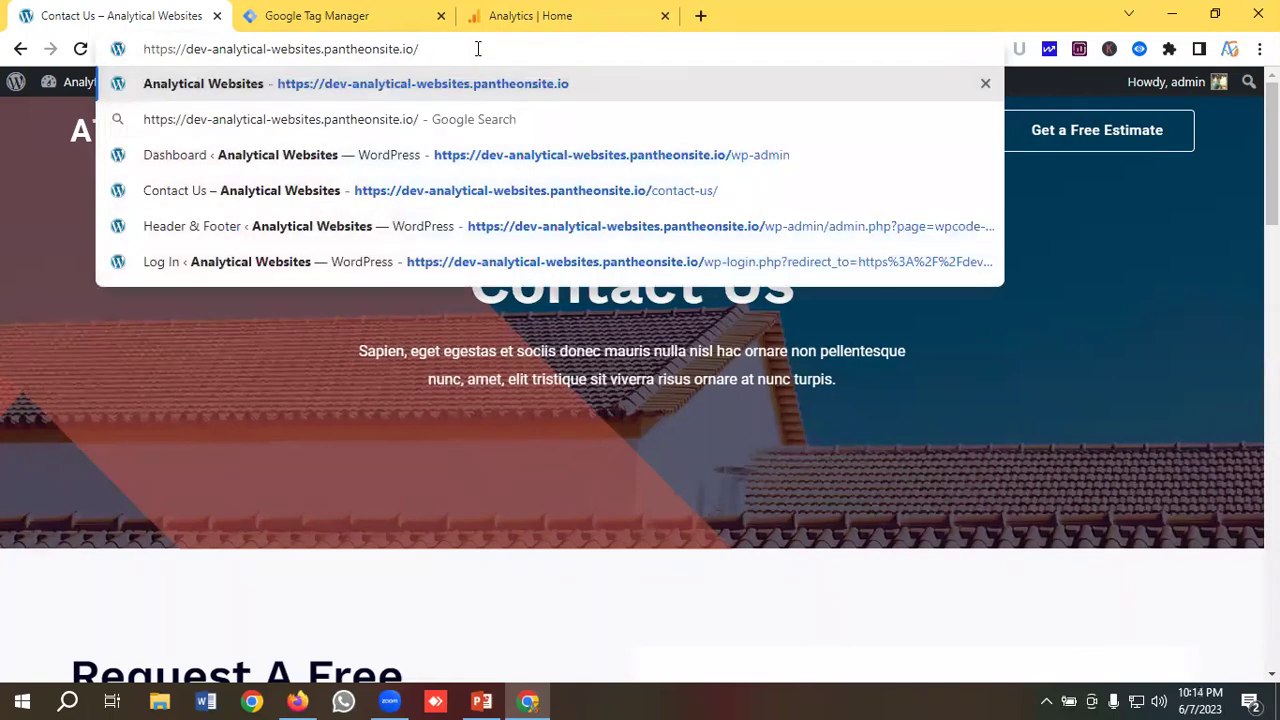
pyautogui.write('wp')
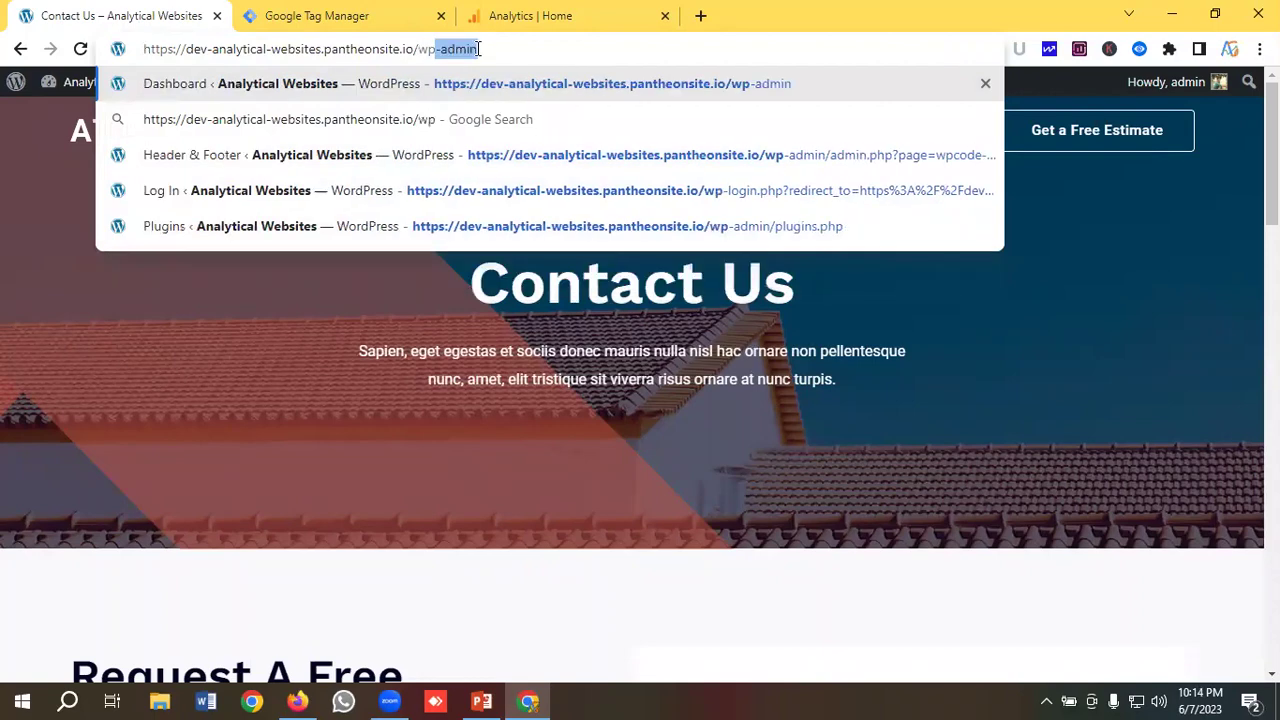
pyautogui.press('Return')
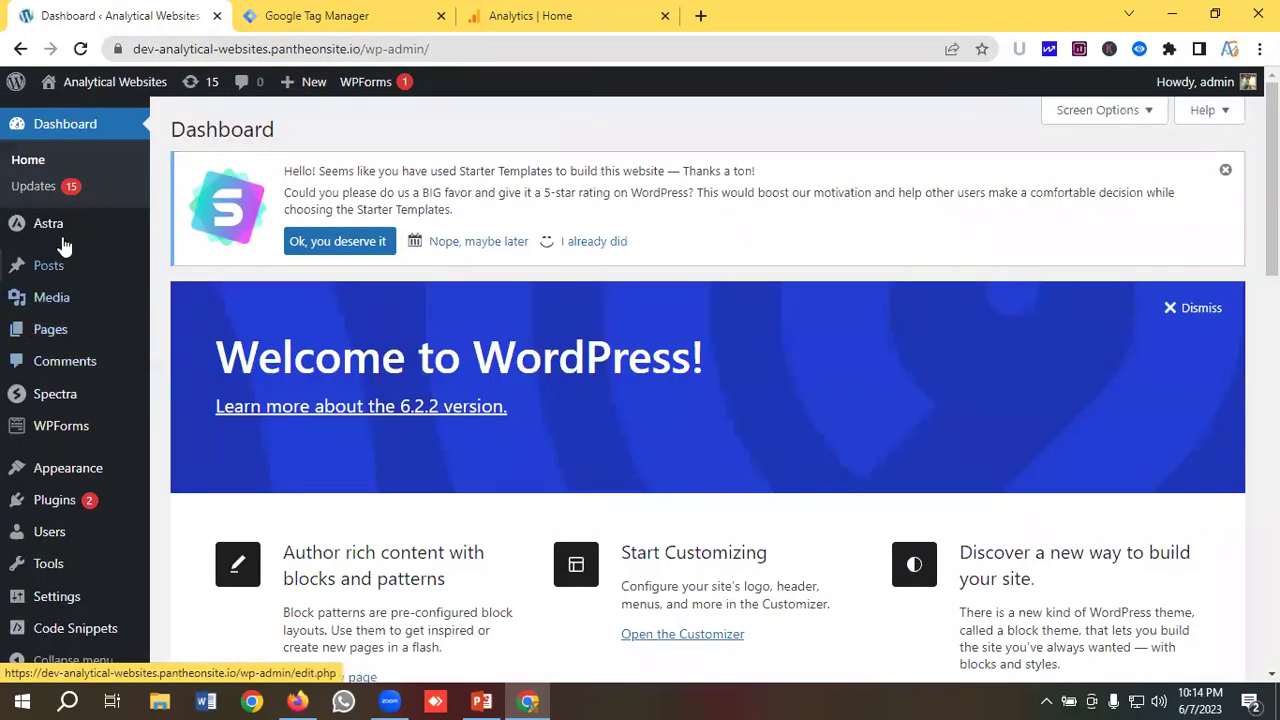
# Step: Search for "Insert Header Footer" among the new plugins that can be added to the WordPress site
pyautogui.scroll(-1, 83, 343)
pyautogui.moveTo(47, 501)
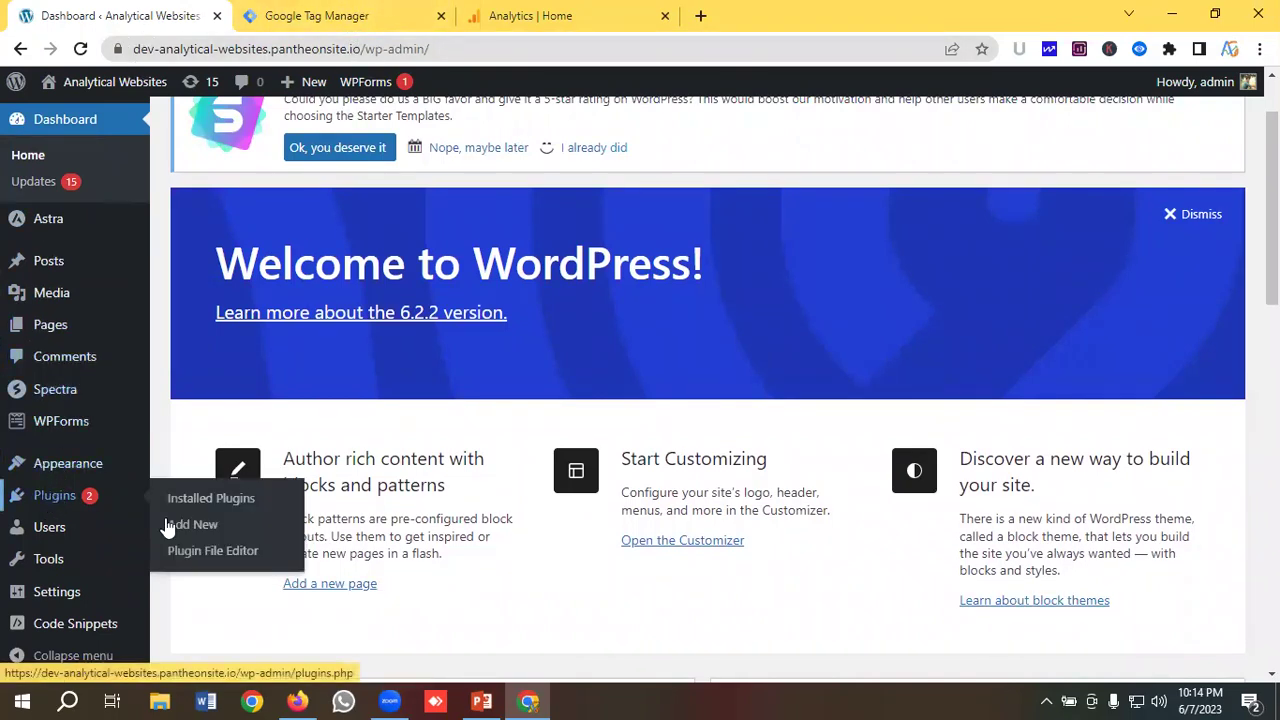
pyautogui.click(196, 531)
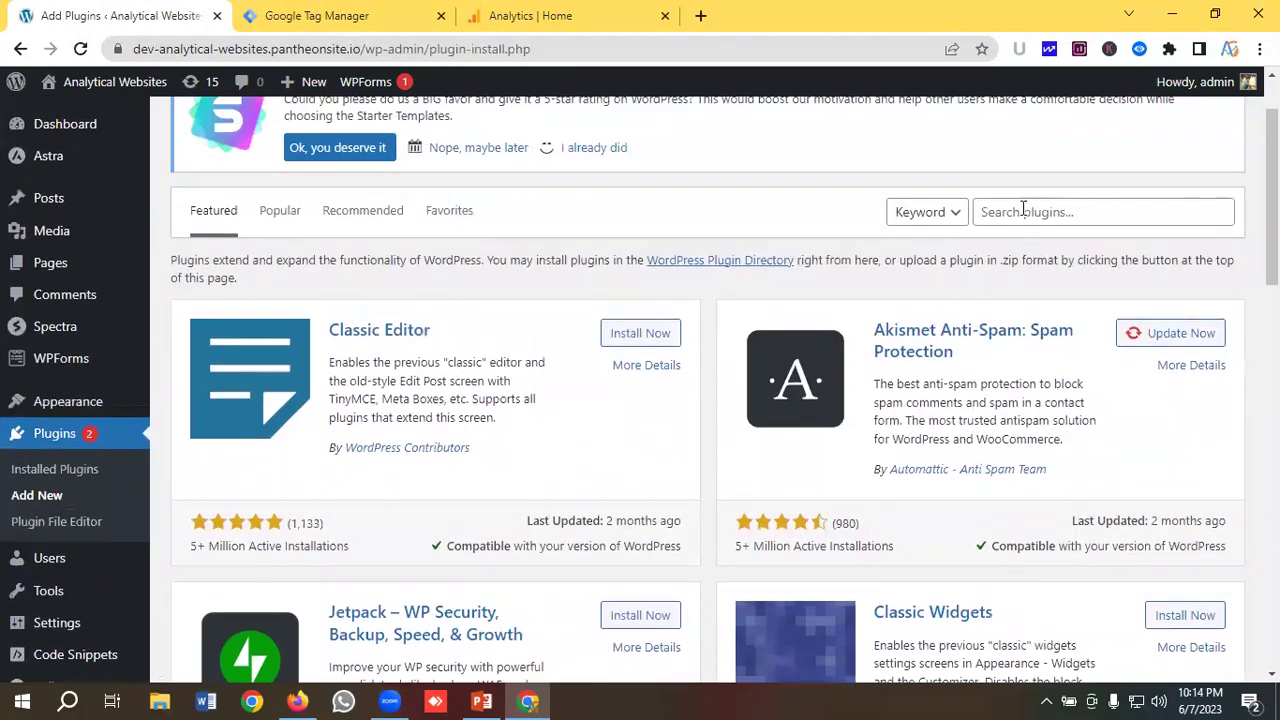
pyautogui.click(1023, 208)
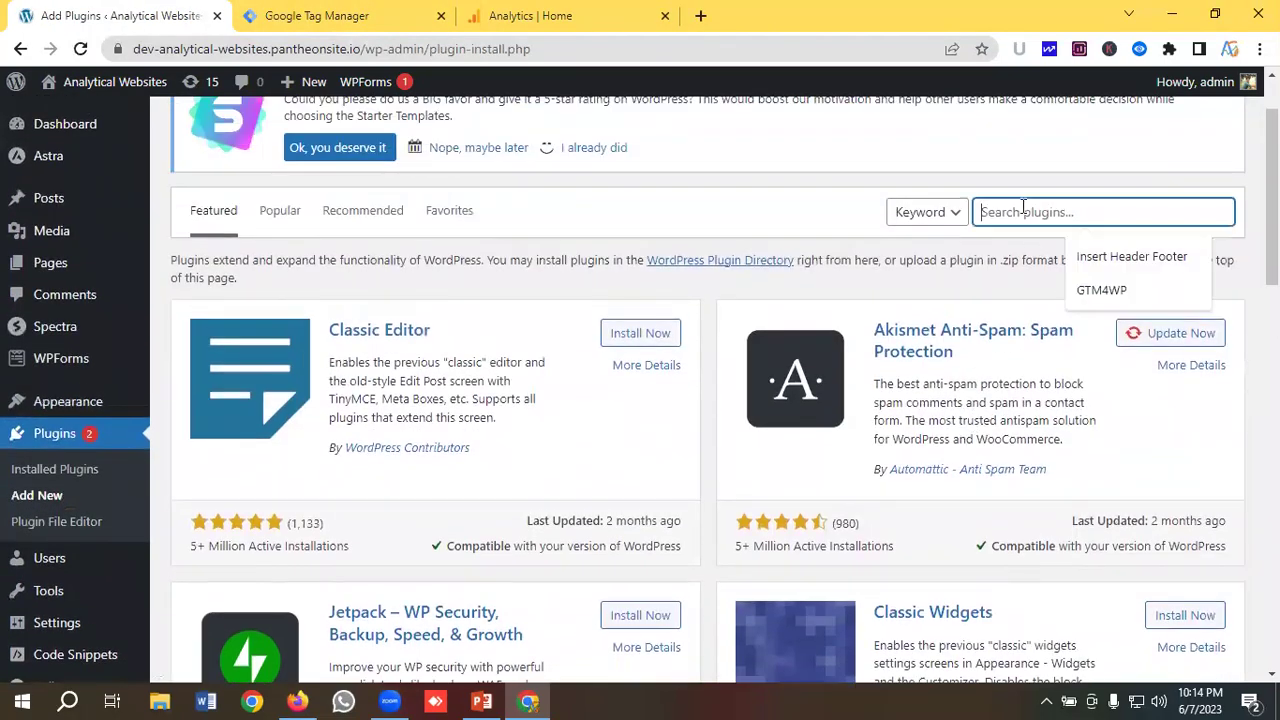
pyautogui.click(1115, 257)
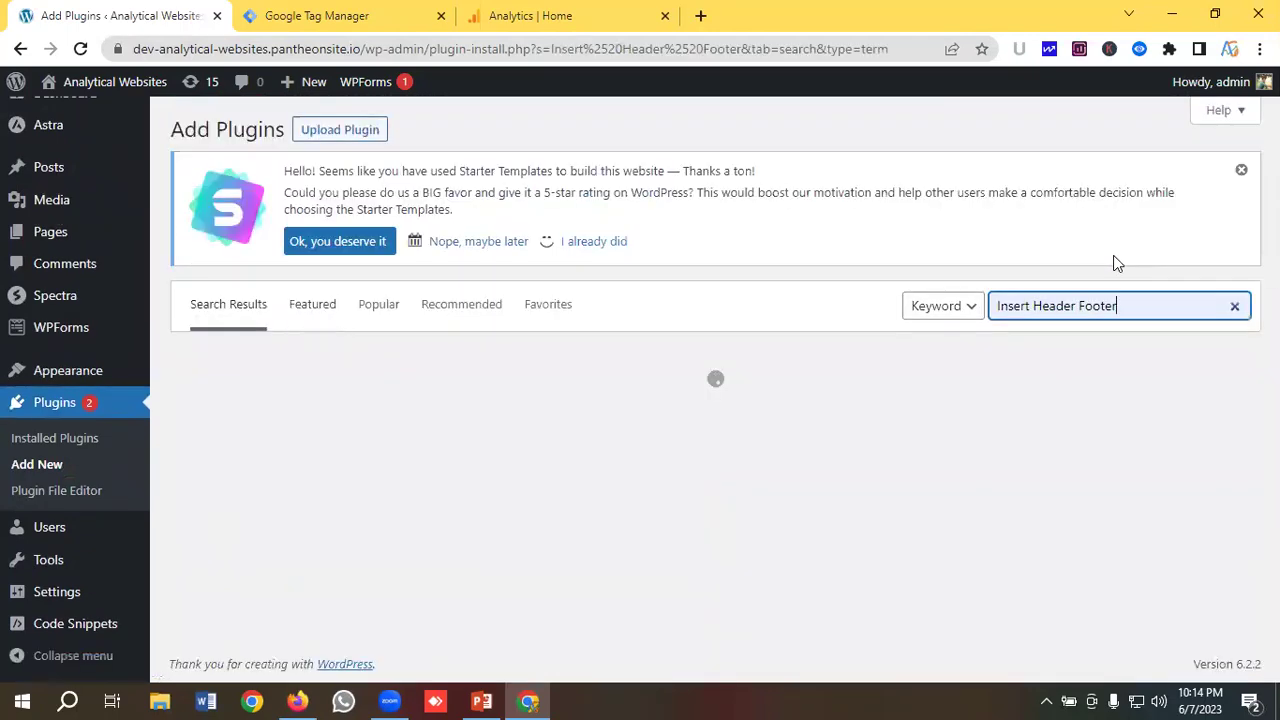
pyautogui.scroll(-1, 1040, 255)
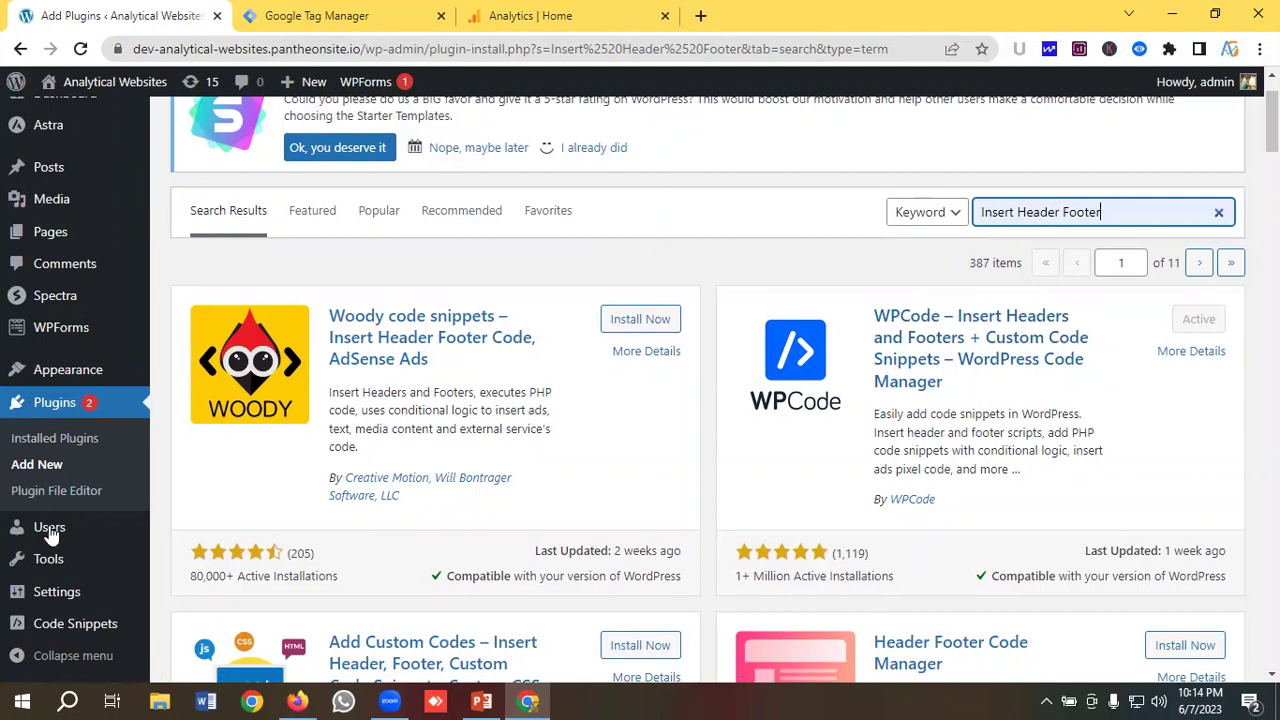
# Step: Open the Header & Footer page of Code Snippets and look over its Header and Body code boxes
pyautogui.scroll(-1, 94, 628)
pyautogui.moveTo(92, 627)
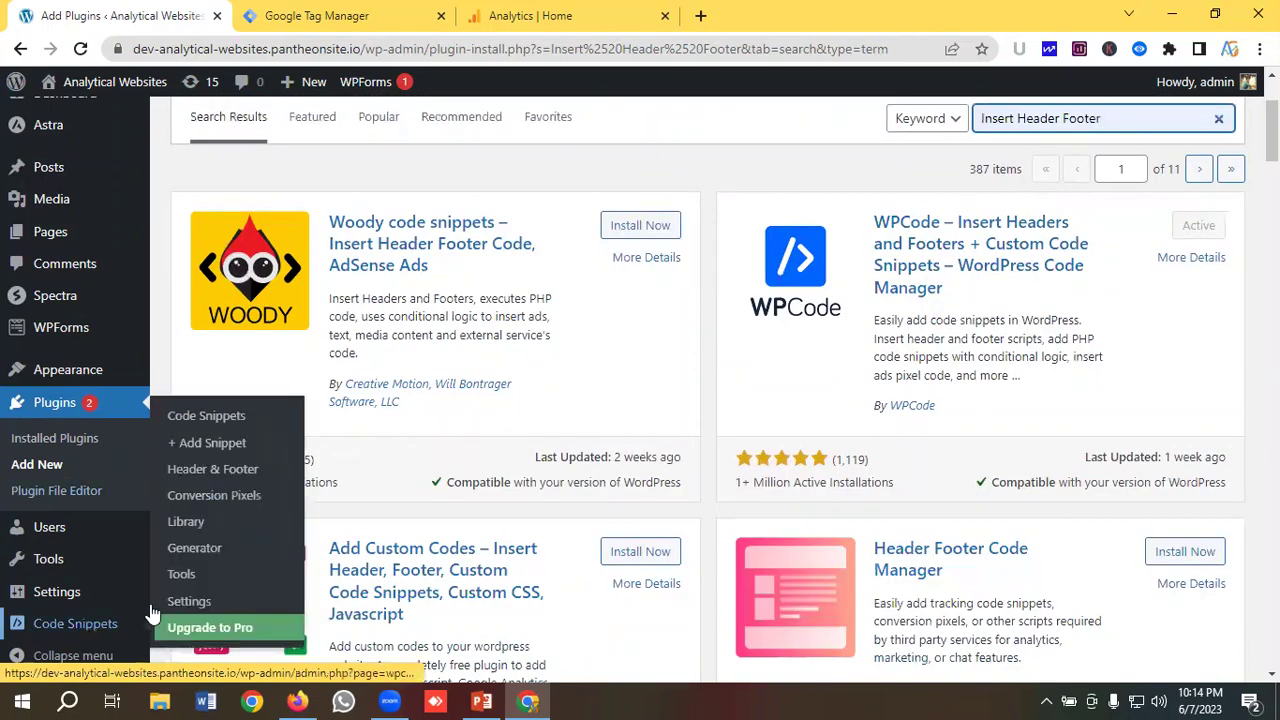
pyautogui.click(233, 480)
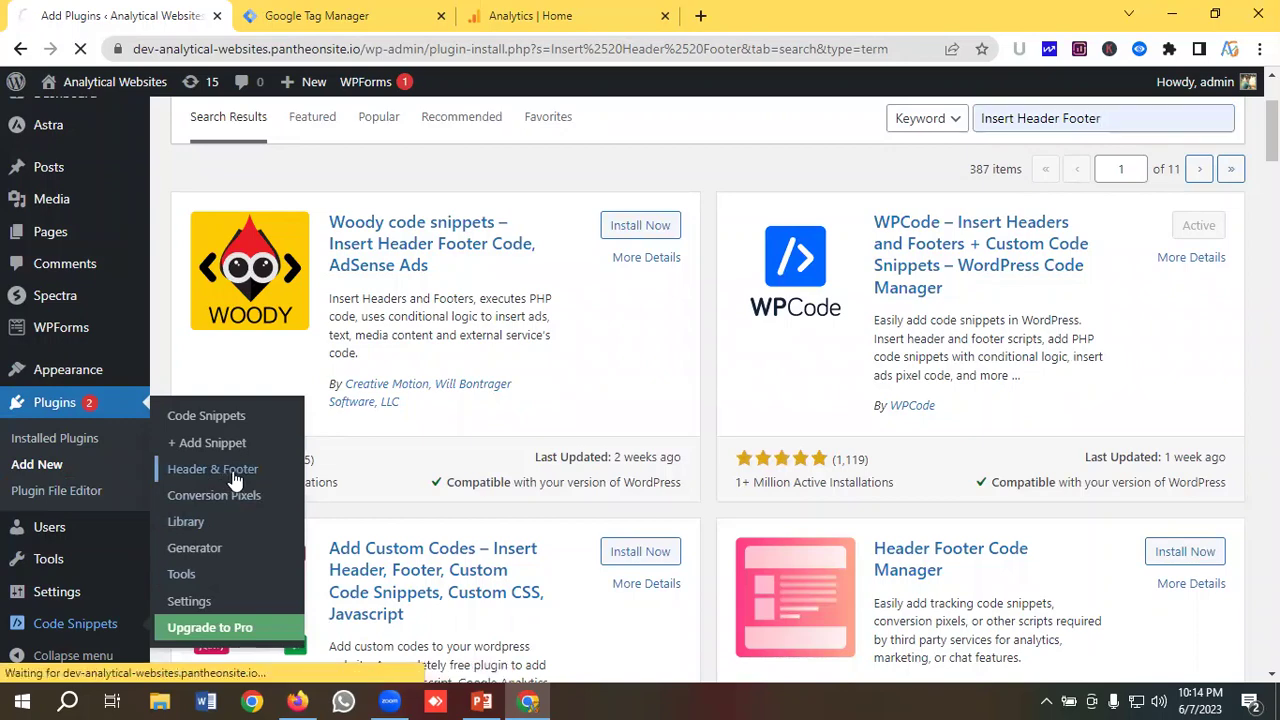
pyautogui.scroll(-3, 369, 446)
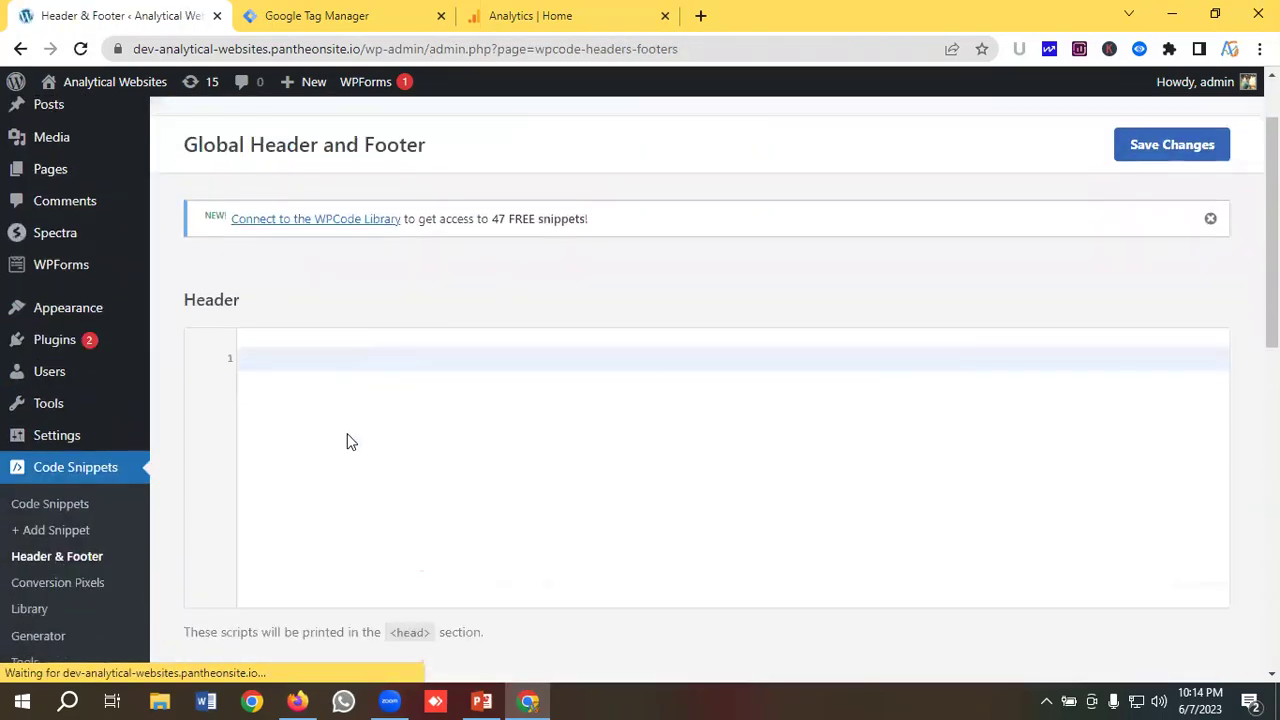
pyautogui.scroll(2, 337, 431)
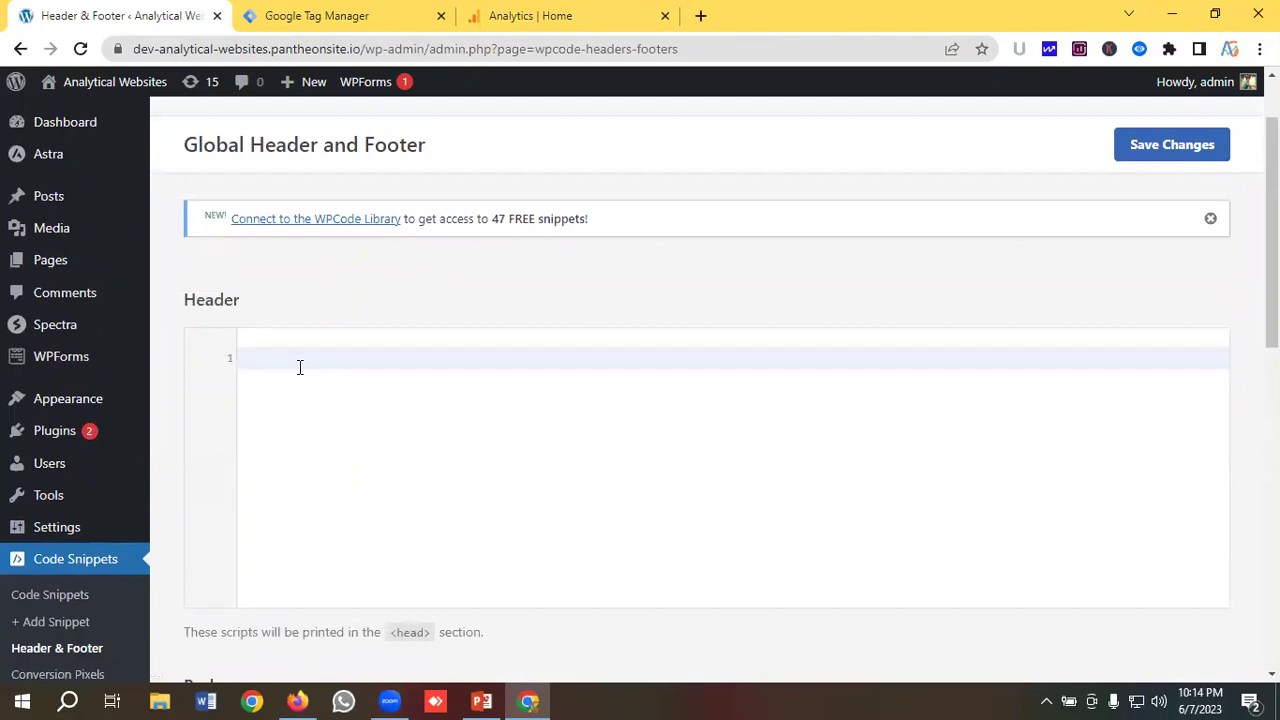
pyautogui.scroll(-1, 300, 366)
pyautogui.scroll(-2, 340, 440)
pyautogui.scroll(2, 343, 457)
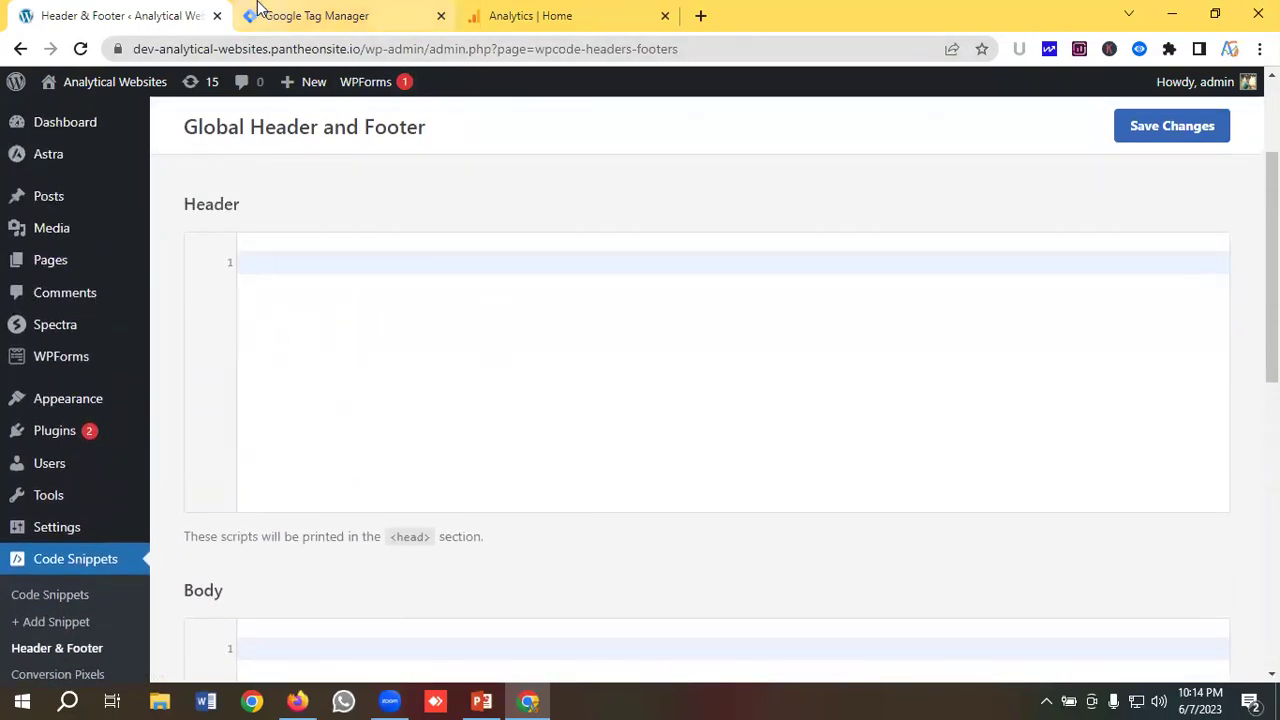
# Step: Copy the Tag Manager container's head snippet and paste it into the Header code box of the WordPress site
pyautogui.click(334, 15)
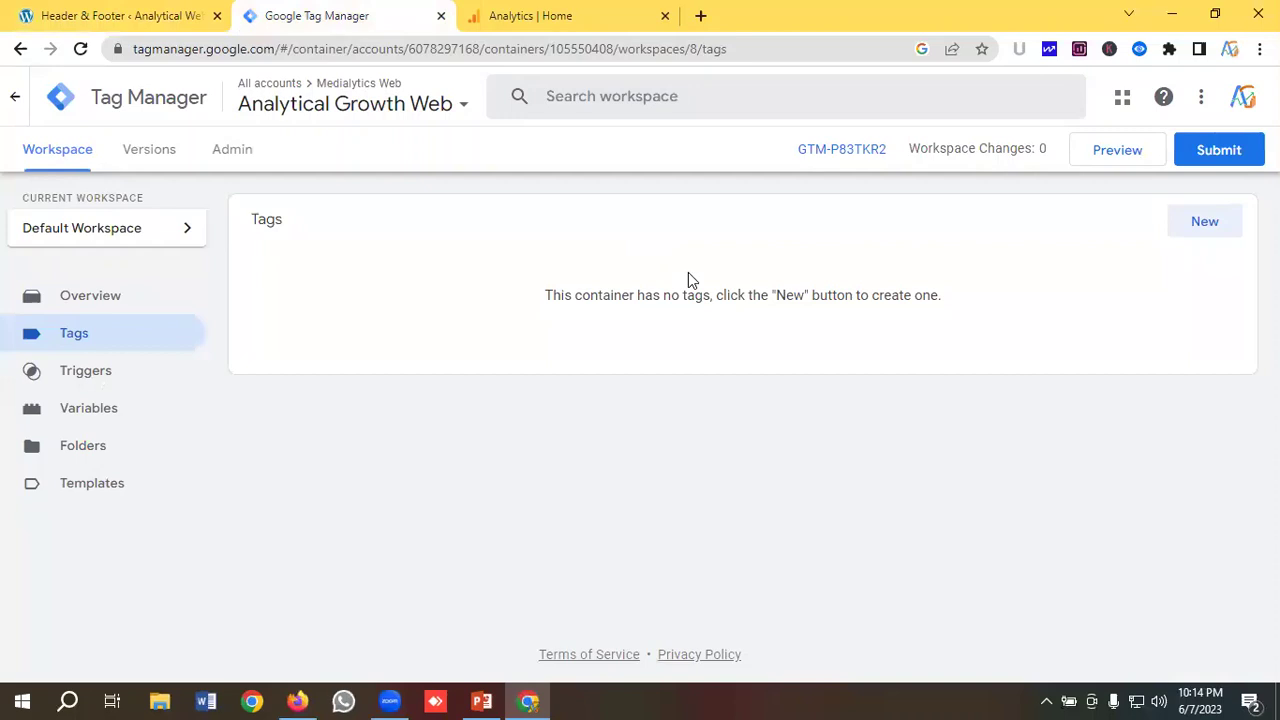
pyautogui.click(839, 149)
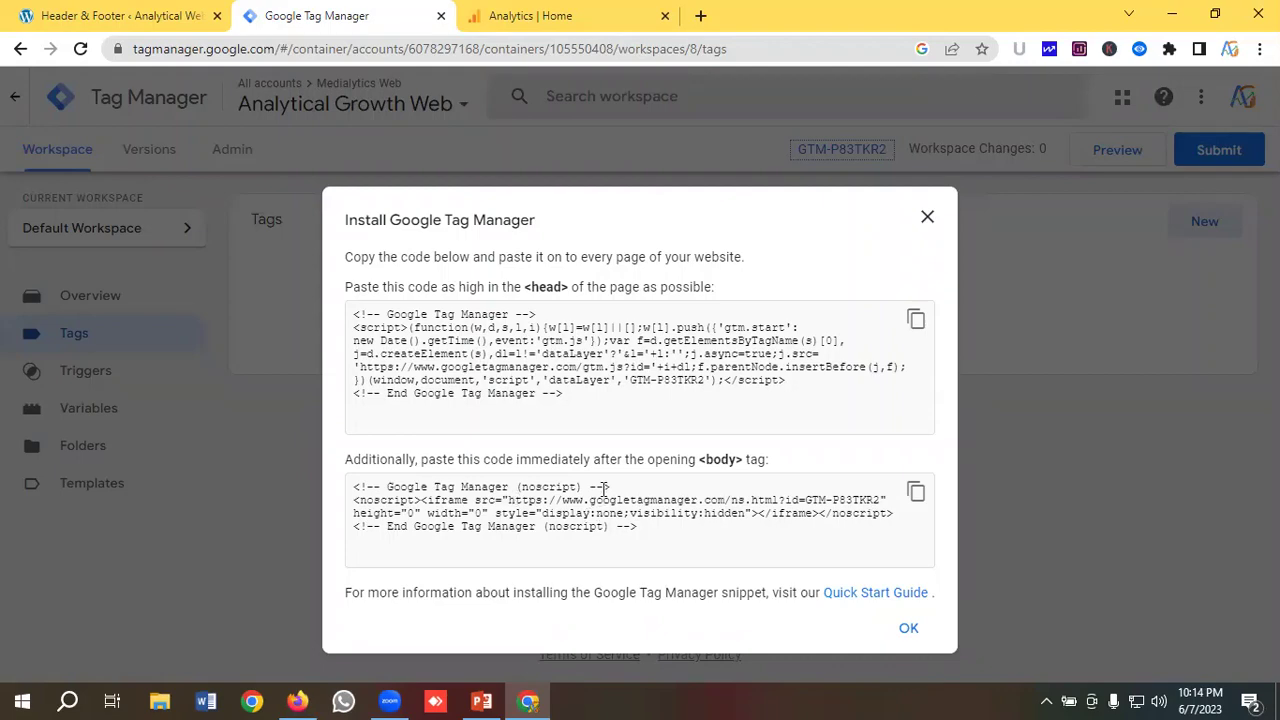
pyautogui.click(916, 319)
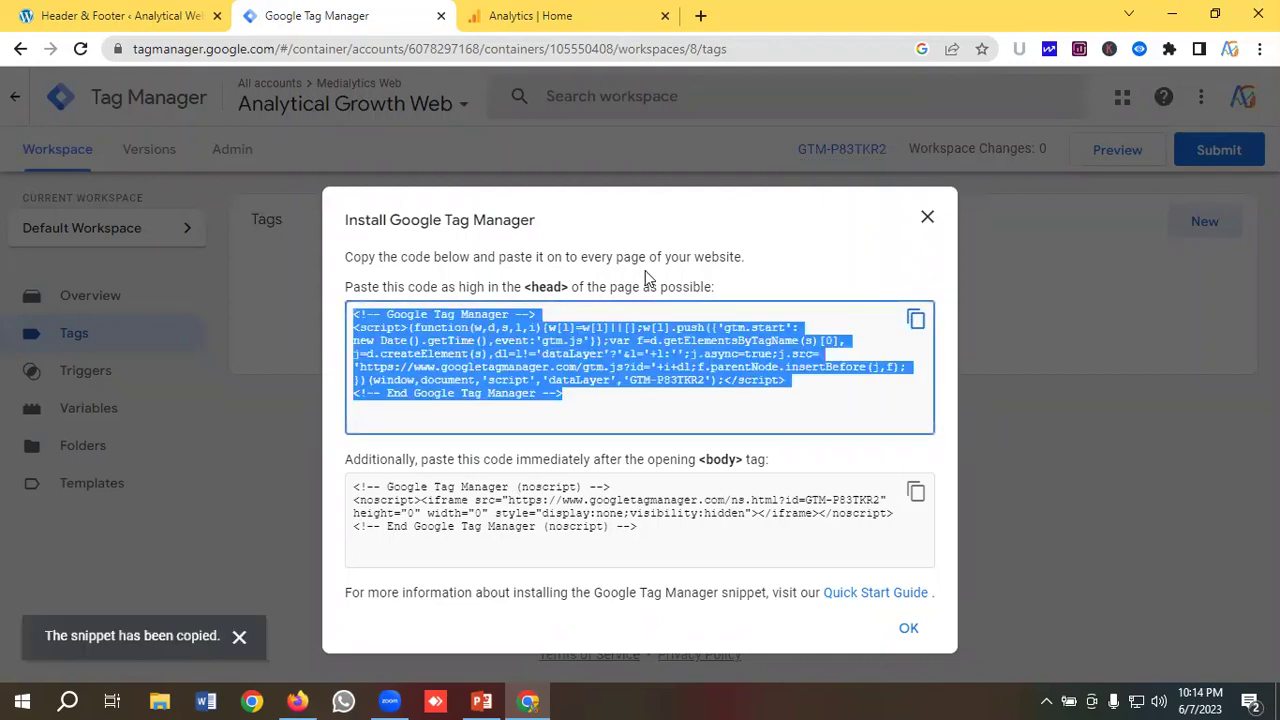
pyautogui.click(160, 8)
pyautogui.hotkey('ctrl', 'v')
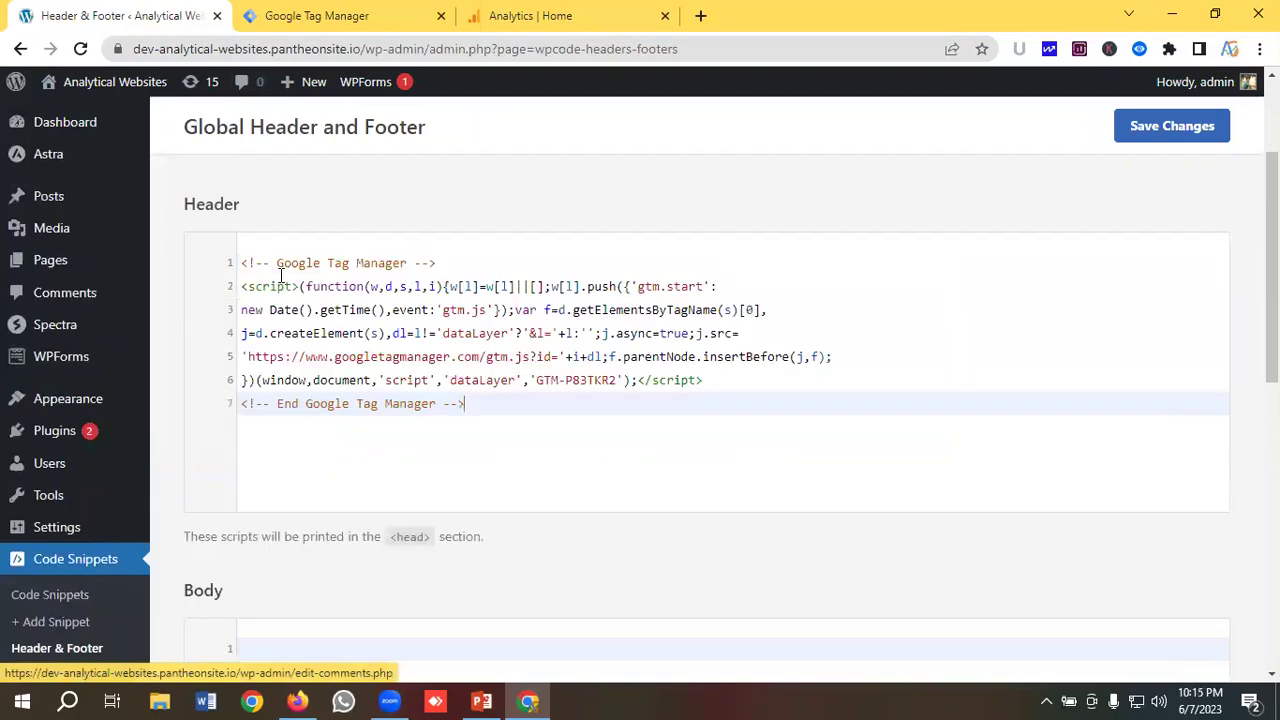
# Step: Copy the Tag Manager container's body (noscript) snippet into the site's Body code box and save the header and footer changes
pyautogui.scroll(-3, 300, 330)
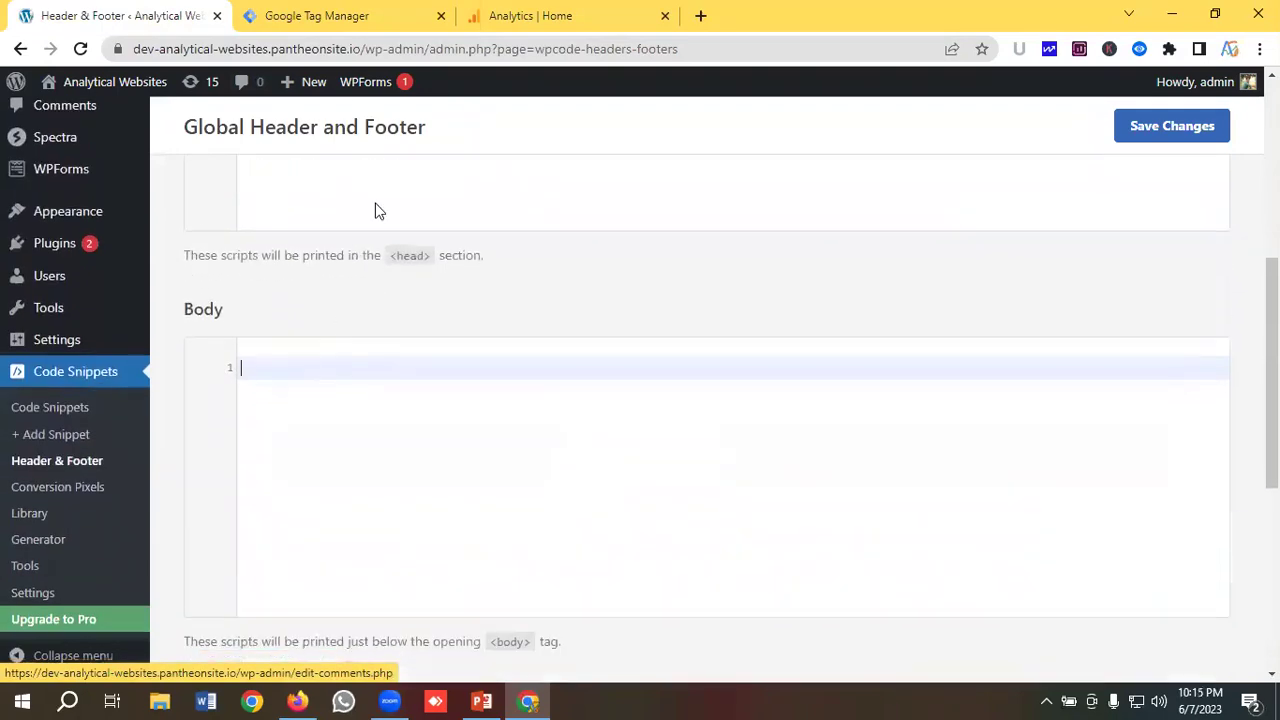
pyautogui.click(343, 15)
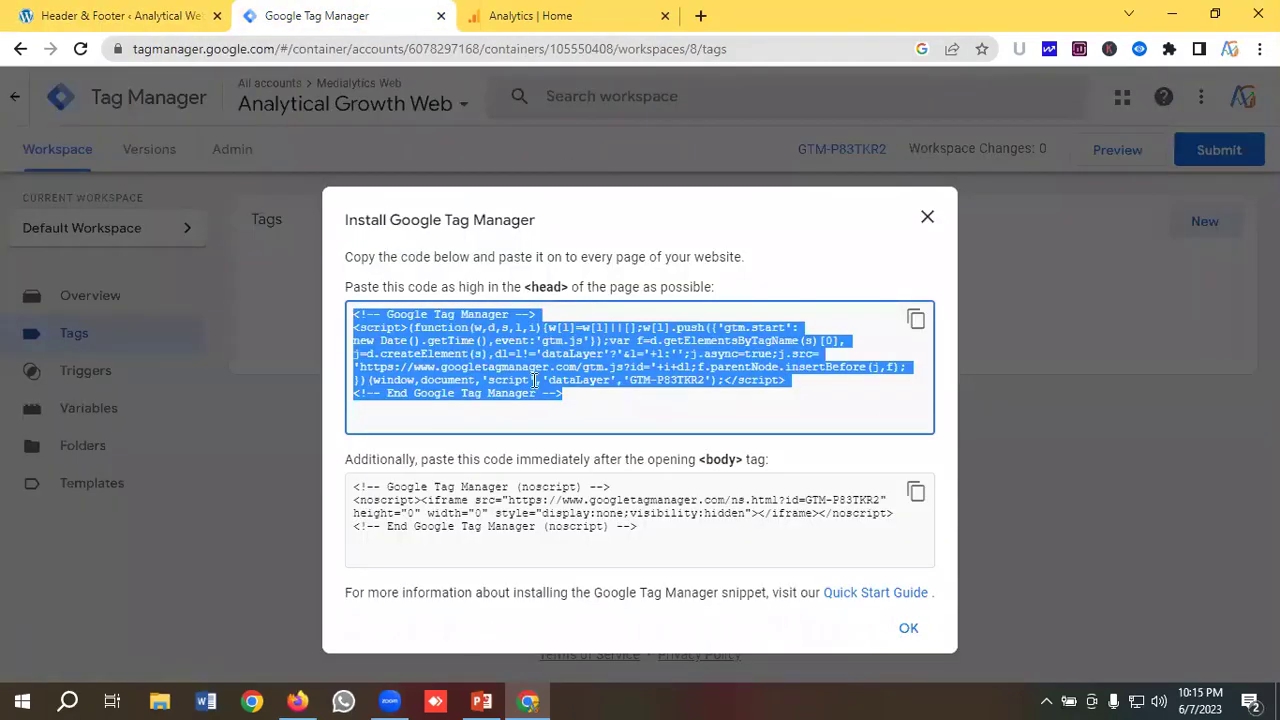
pyautogui.click(916, 491)
pyautogui.click(137, 12)
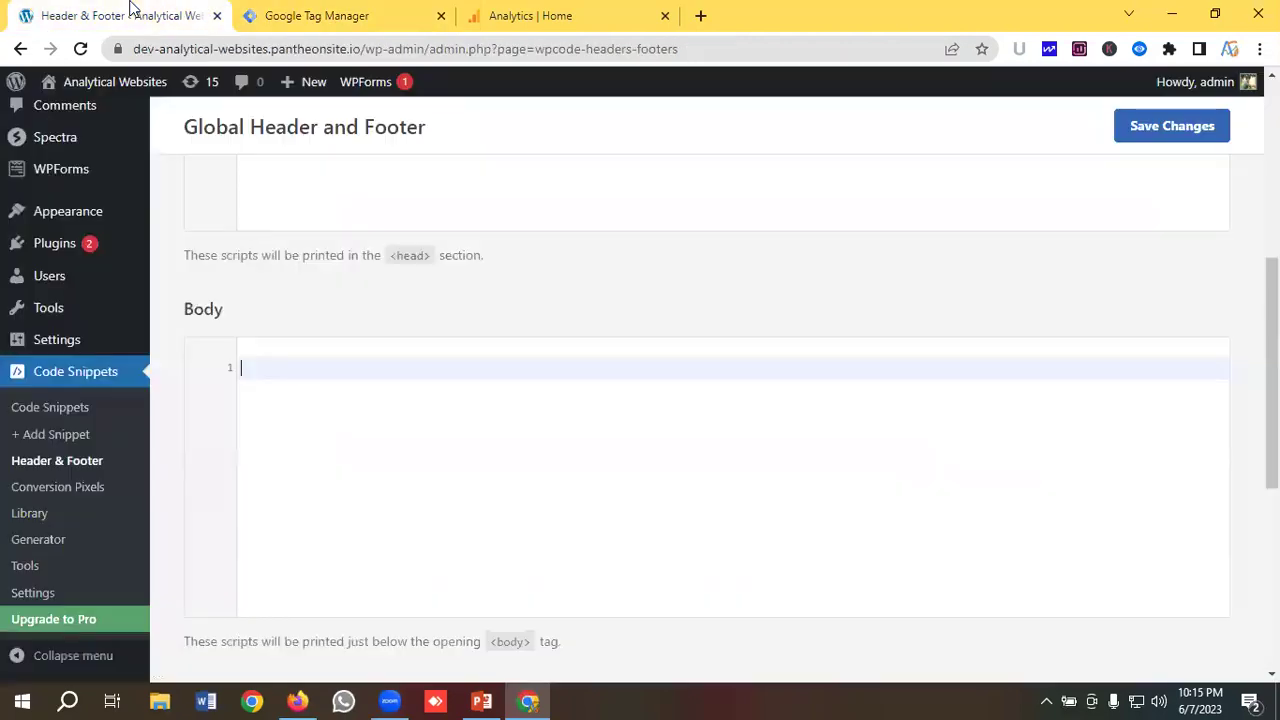
pyautogui.hotkey('ctrl', 'v')
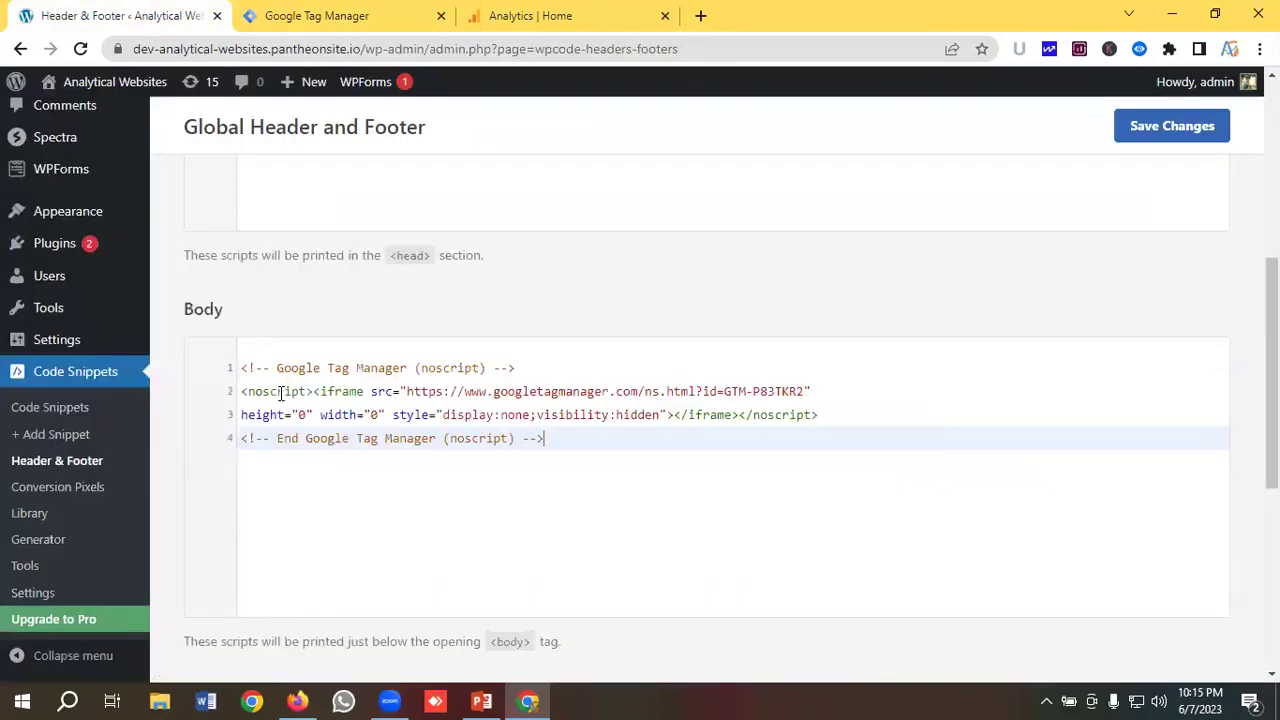
pyautogui.click(1152, 133)
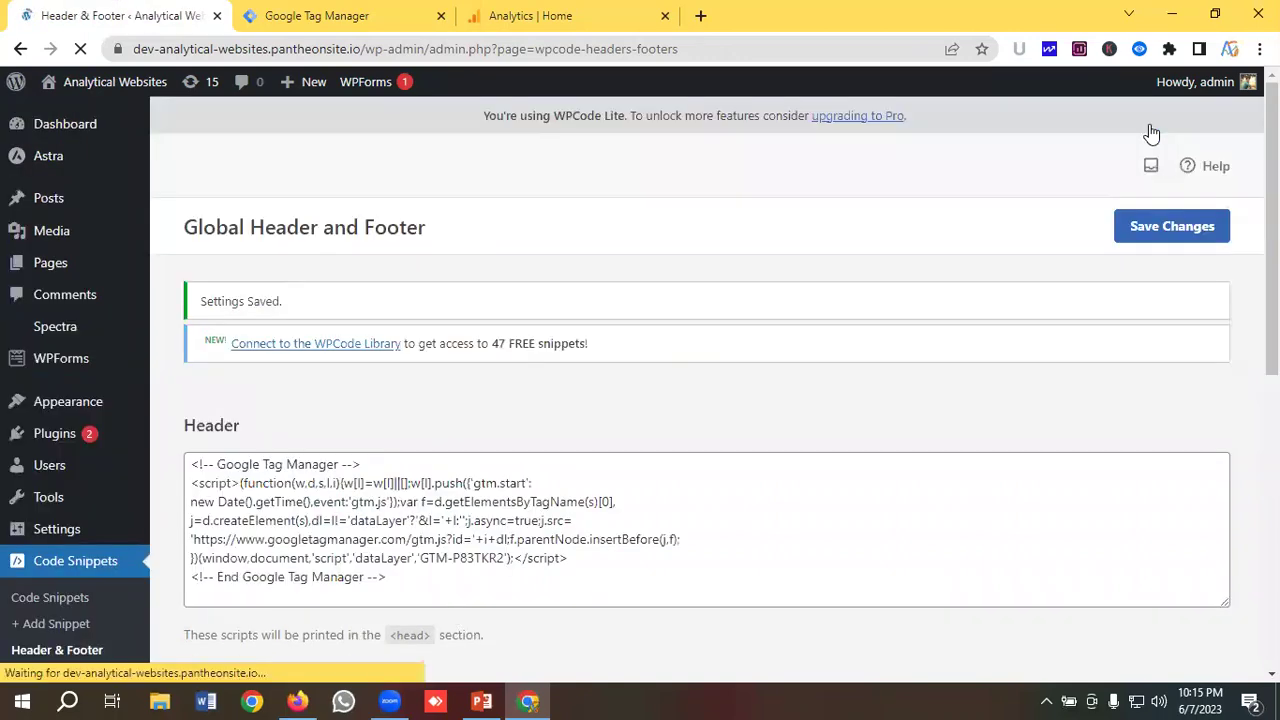
# Step: Load the roofing website's homepage, and close the Install Google Tag Manager dialog in the Tag Manager workspace
pyautogui.moveTo(370, 50); pyautogui.dragTo(710, 55)
pyautogui.press('BackSpace')
pyautogui.press('Return')
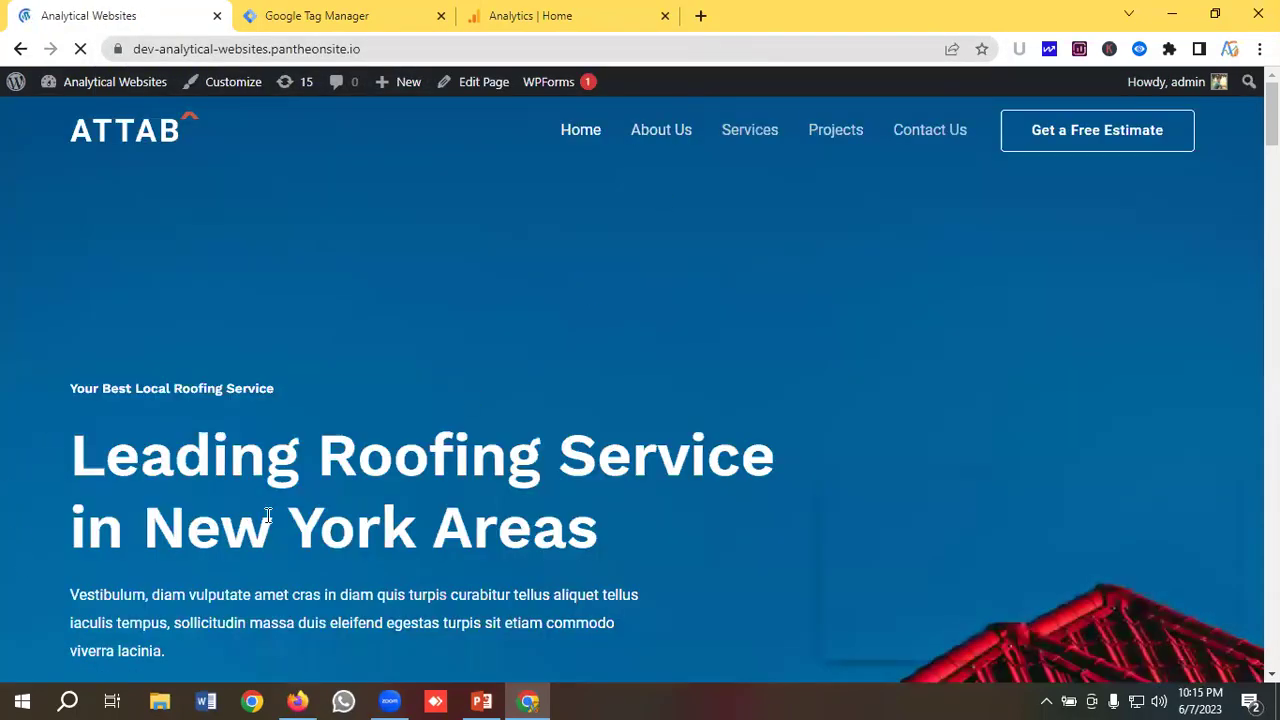
pyautogui.click(340, 14)
pyautogui.click(929, 222)
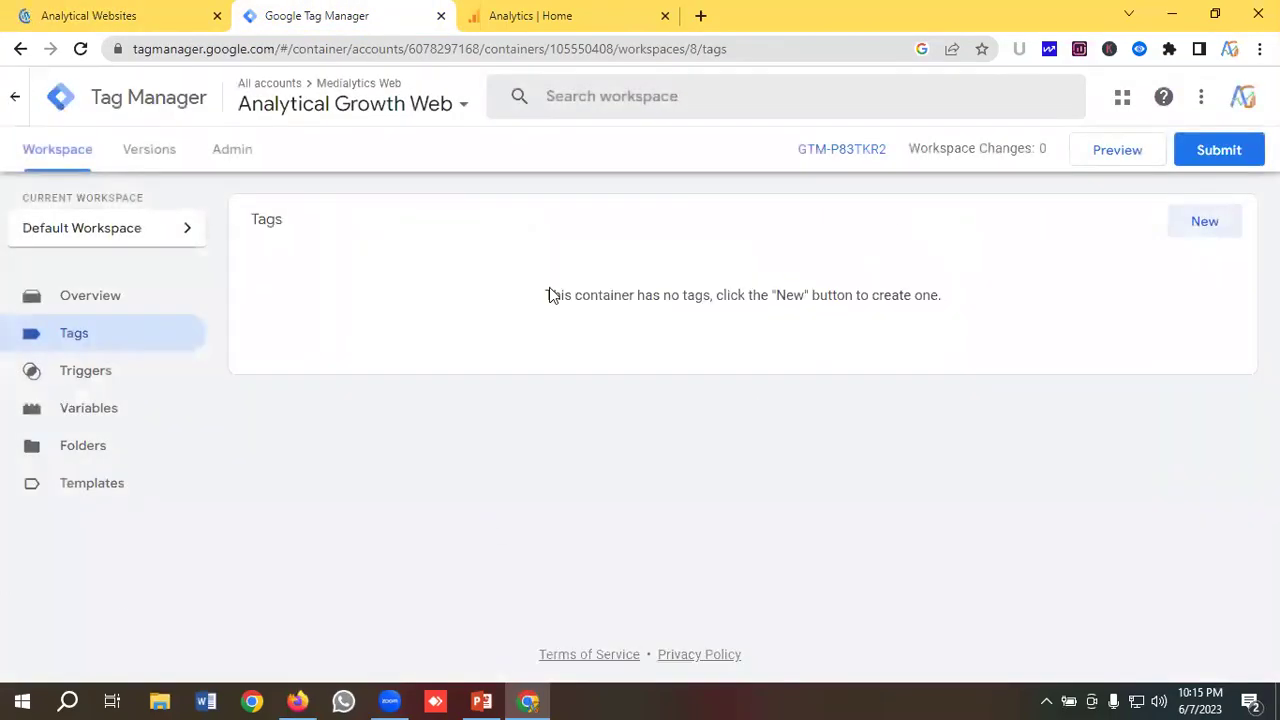
# Step: Start preview mode for the Tag Manager container and copy the roofing website's homepage address for Tag Assistant
pyautogui.click(1117, 152)
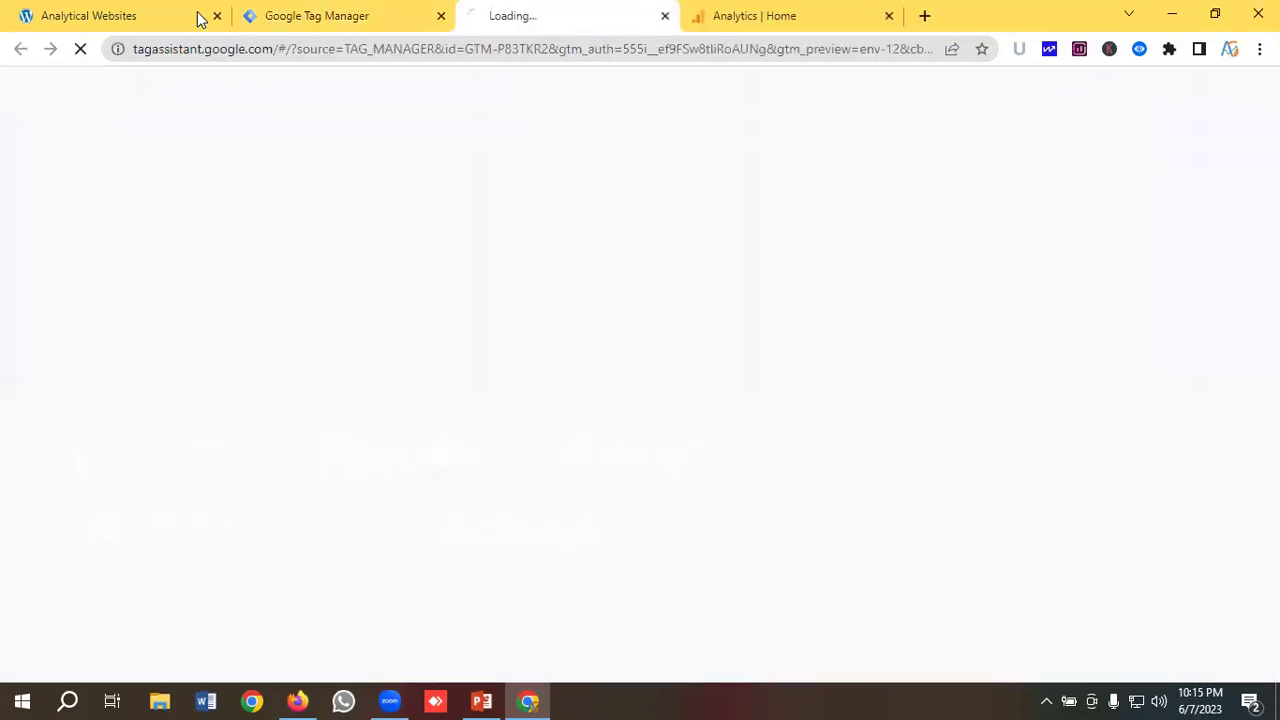
pyautogui.click(128, 8)
pyautogui.click(234, 49)
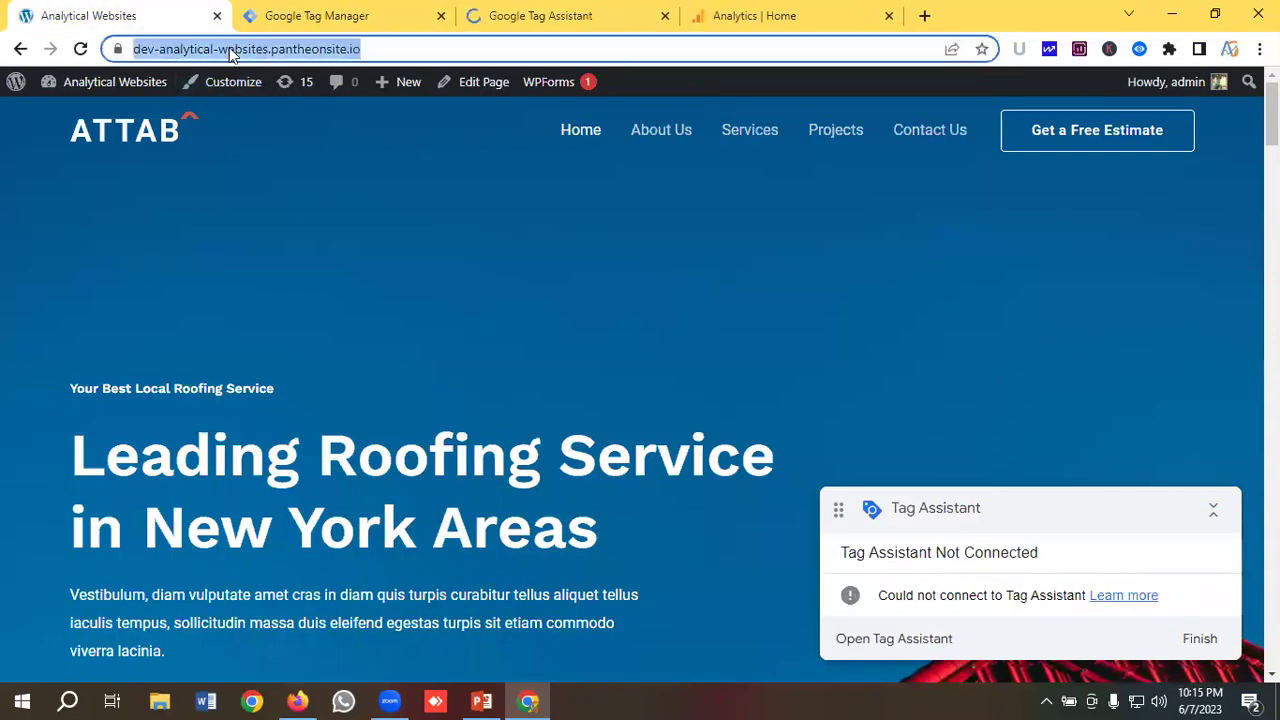
pyautogui.rightClick(234, 49)
pyautogui.click(277, 151)
pyautogui.click(597, 10)
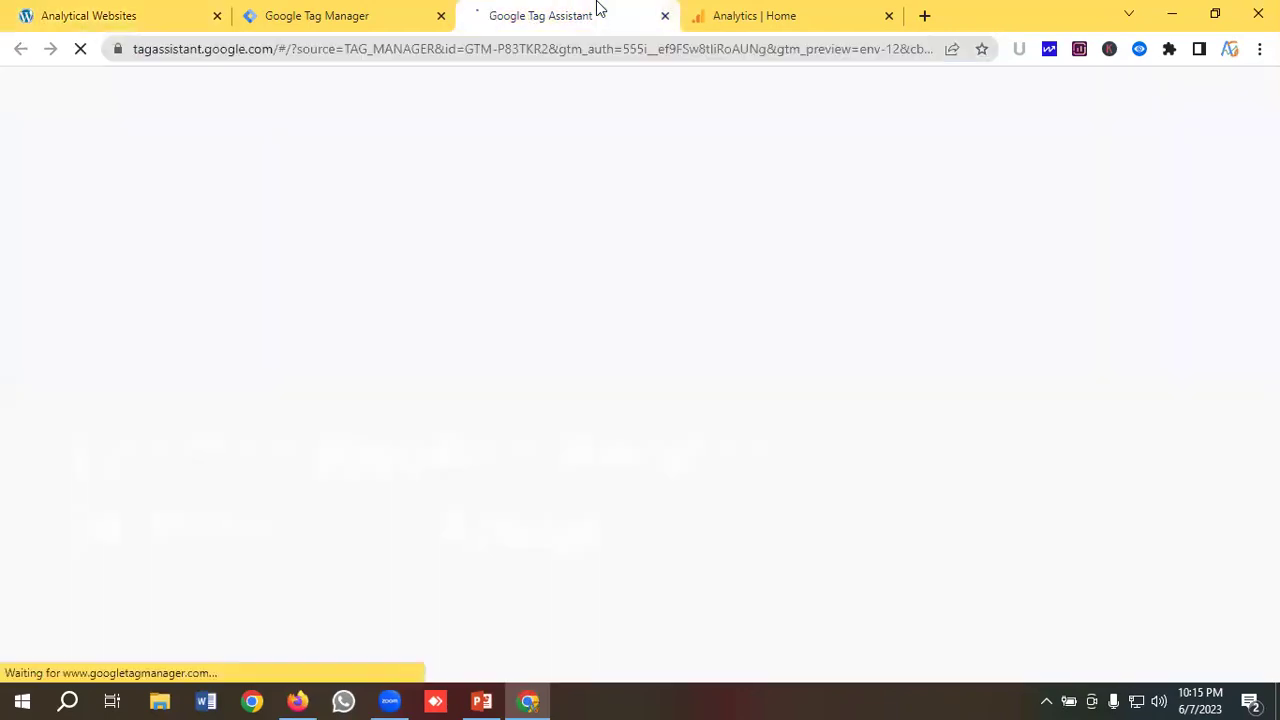
pyautogui.click(657, 526)
pyautogui.hotkey('ctrl', 'a')
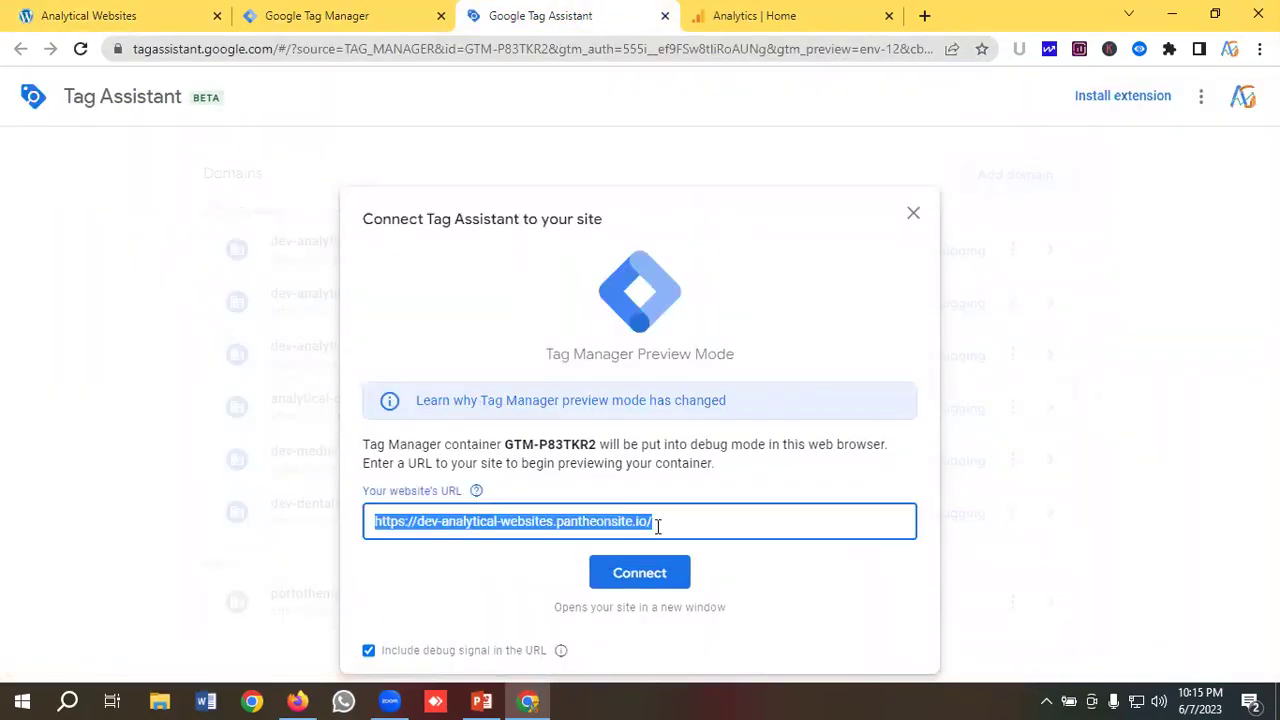
pyautogui.click(657, 526)
pyautogui.click(645, 573)
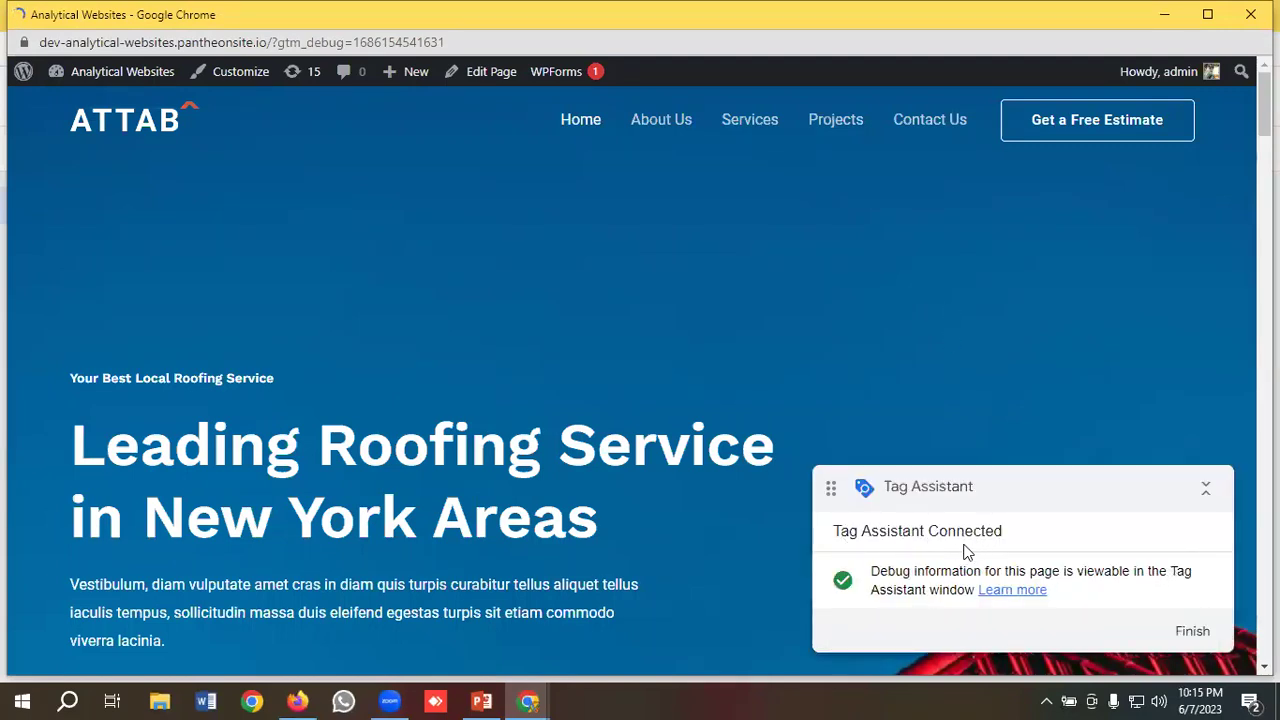
pyautogui.click(1249, 19)
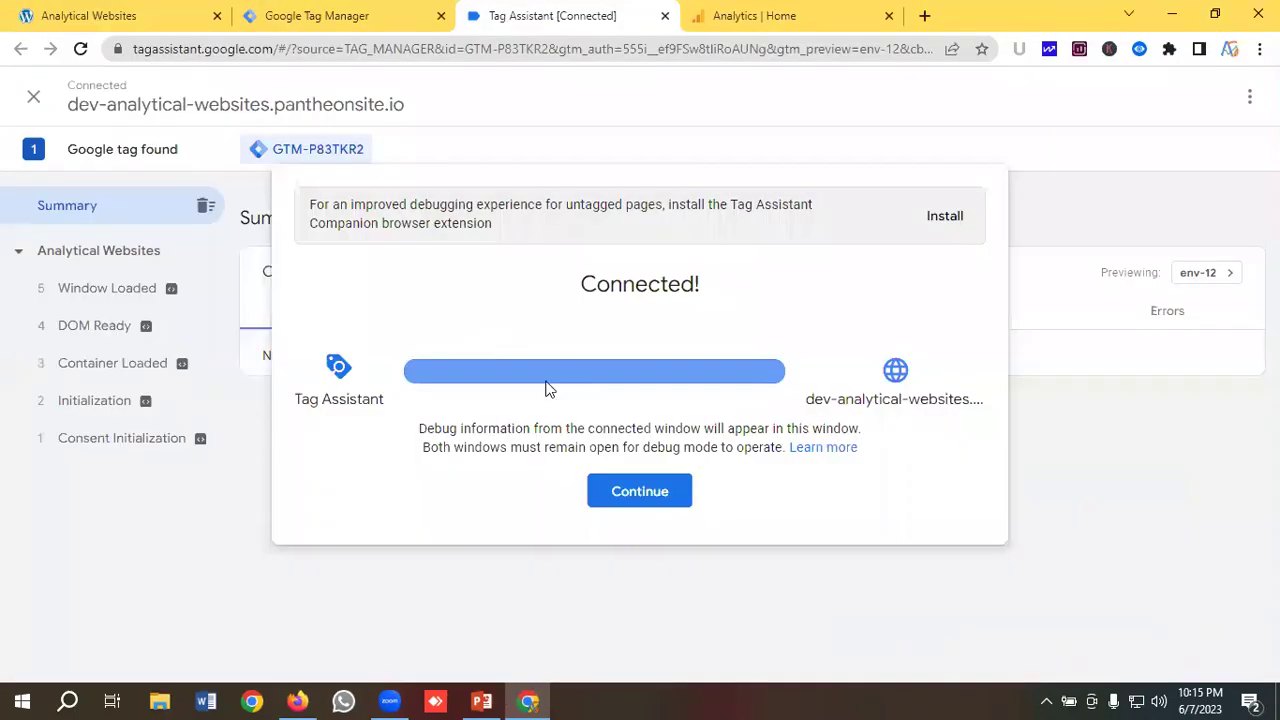
pyautogui.click(606, 494)
# Step: Enable the built-in Click variables in Tag Manager: Click Element, Click Classes, Click ID, Click Target, Click URL and Click Text
pyautogui.click(316, 15)
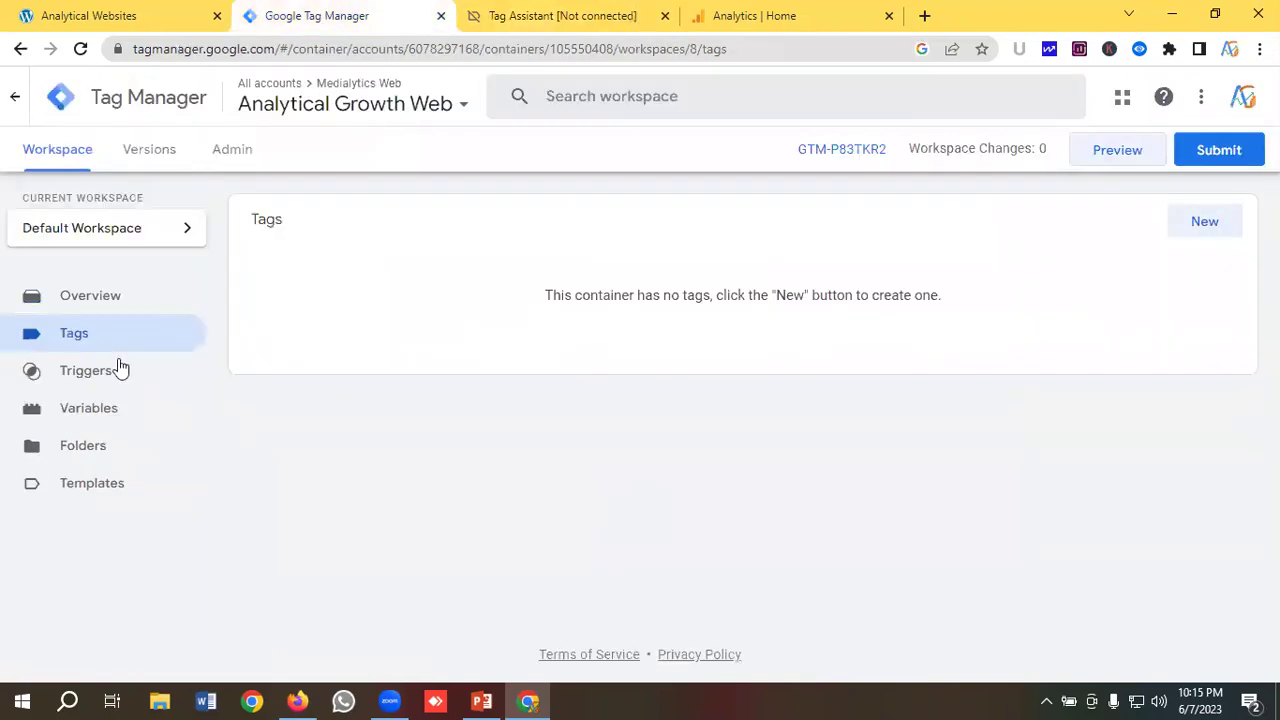
pyautogui.click(98, 425)
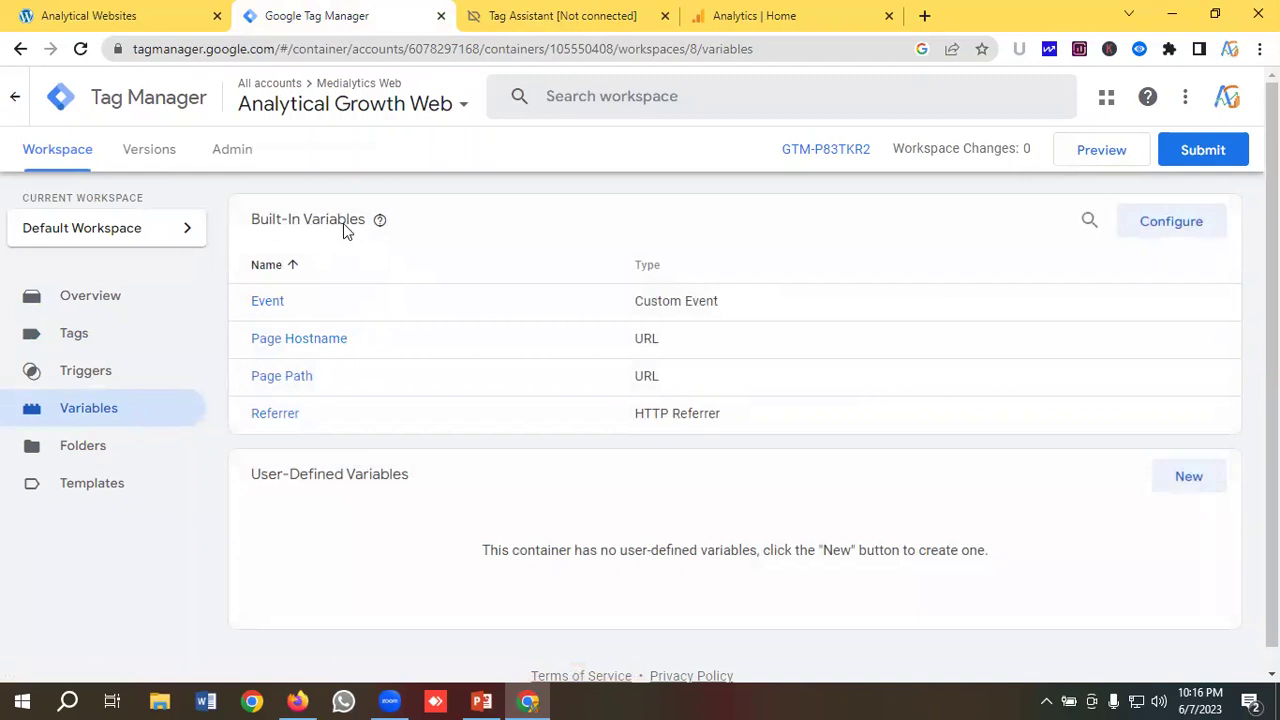
pyautogui.click(1158, 222)
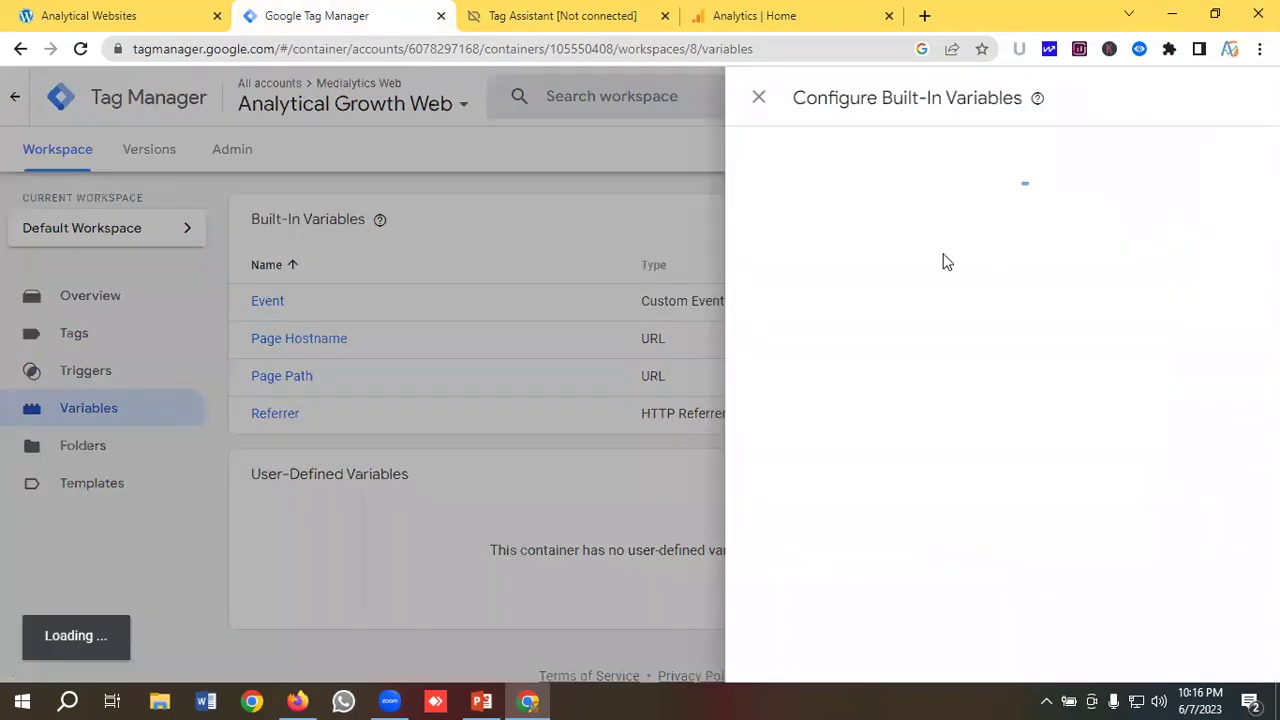
pyautogui.scroll(-4, 860, 289)
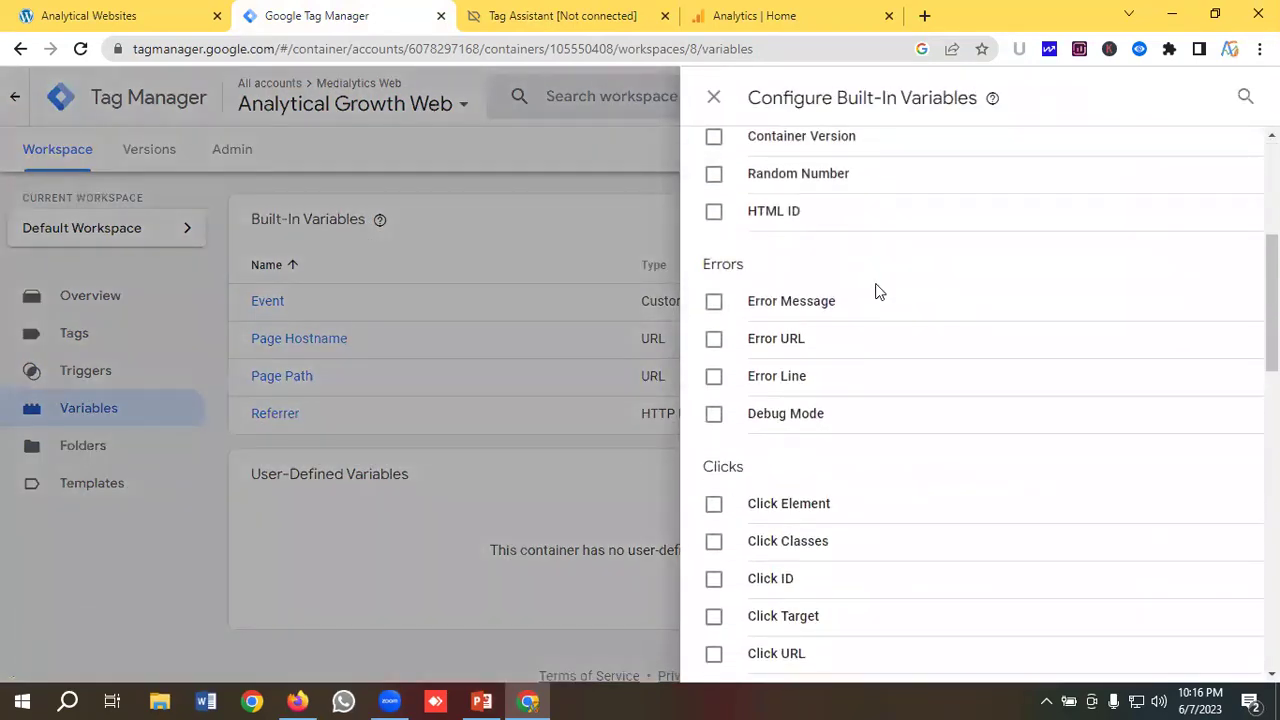
pyautogui.scroll(-3, 875, 289)
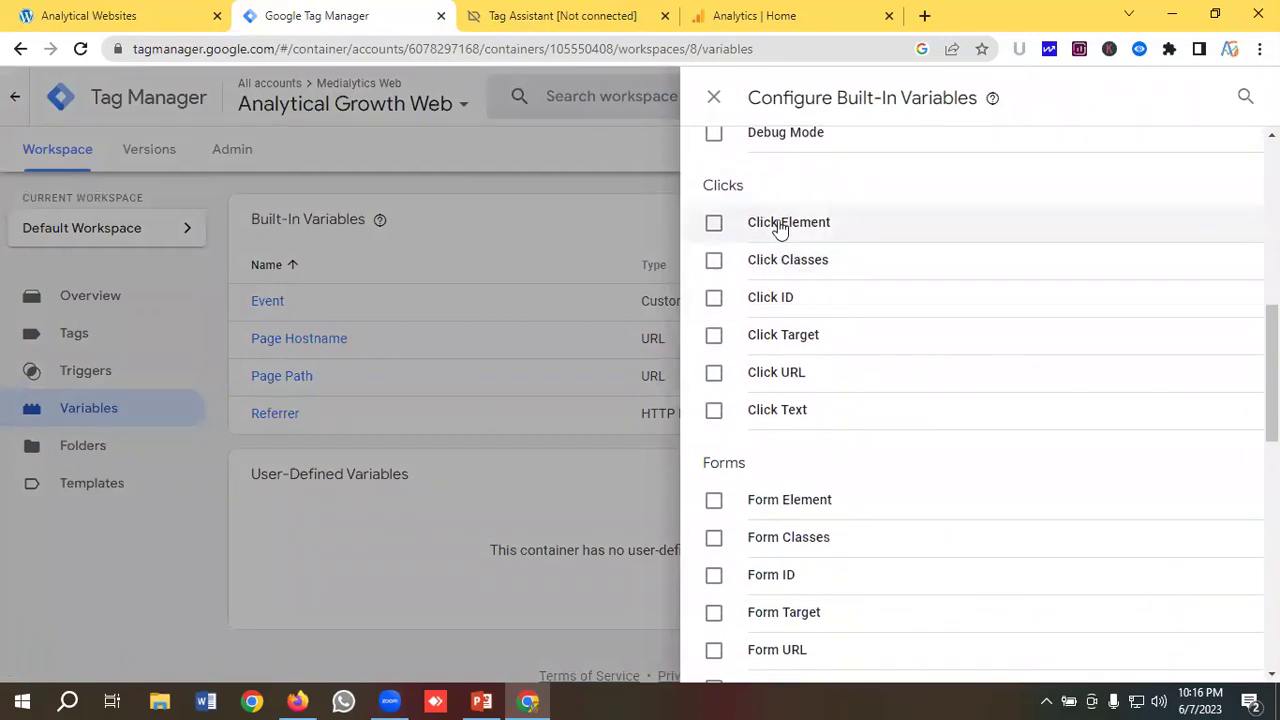
pyautogui.click(714, 226)
pyautogui.click(714, 262)
pyautogui.click(714, 302)
pyautogui.click(714, 340)
pyautogui.click(714, 380)
pyautogui.click(714, 410)
# Step: Enable the built-in variables Form Element, Form Classes, Form ID, Form Target, Form URL and Form Text, and go to the container's triggers
pyautogui.scroll(-2, 806, 318)
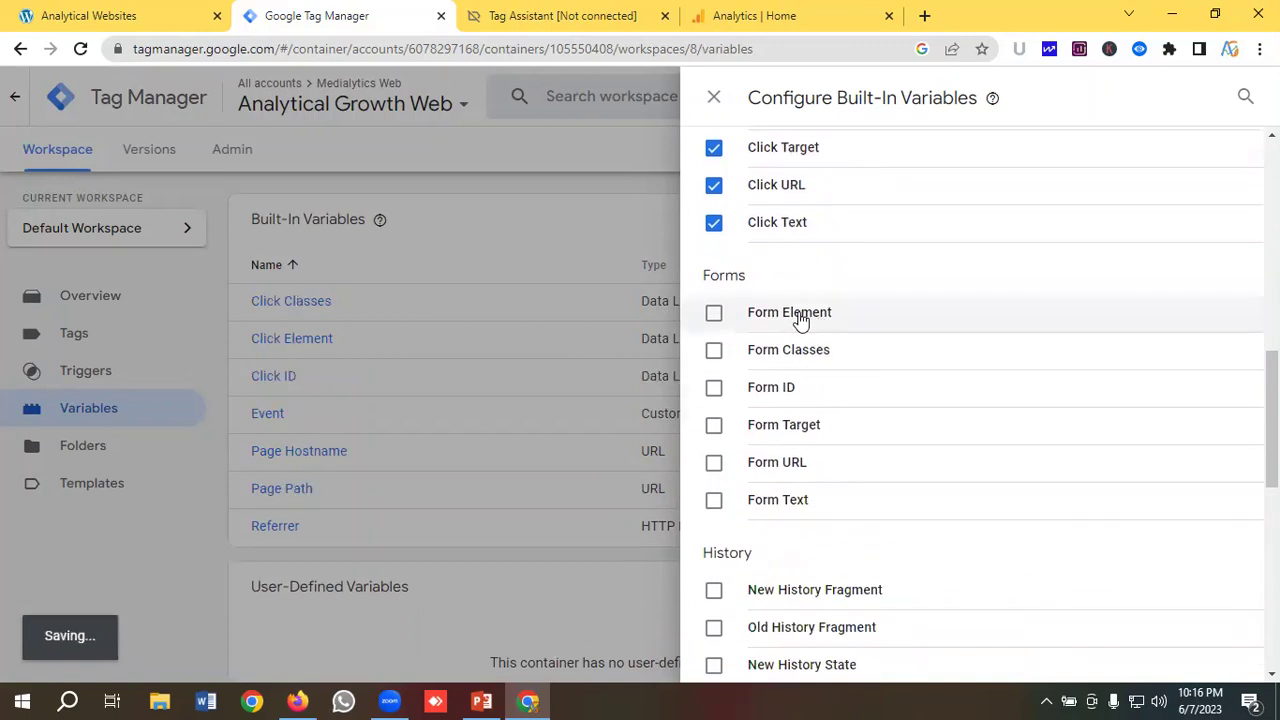
pyautogui.scroll(-1, 800, 280)
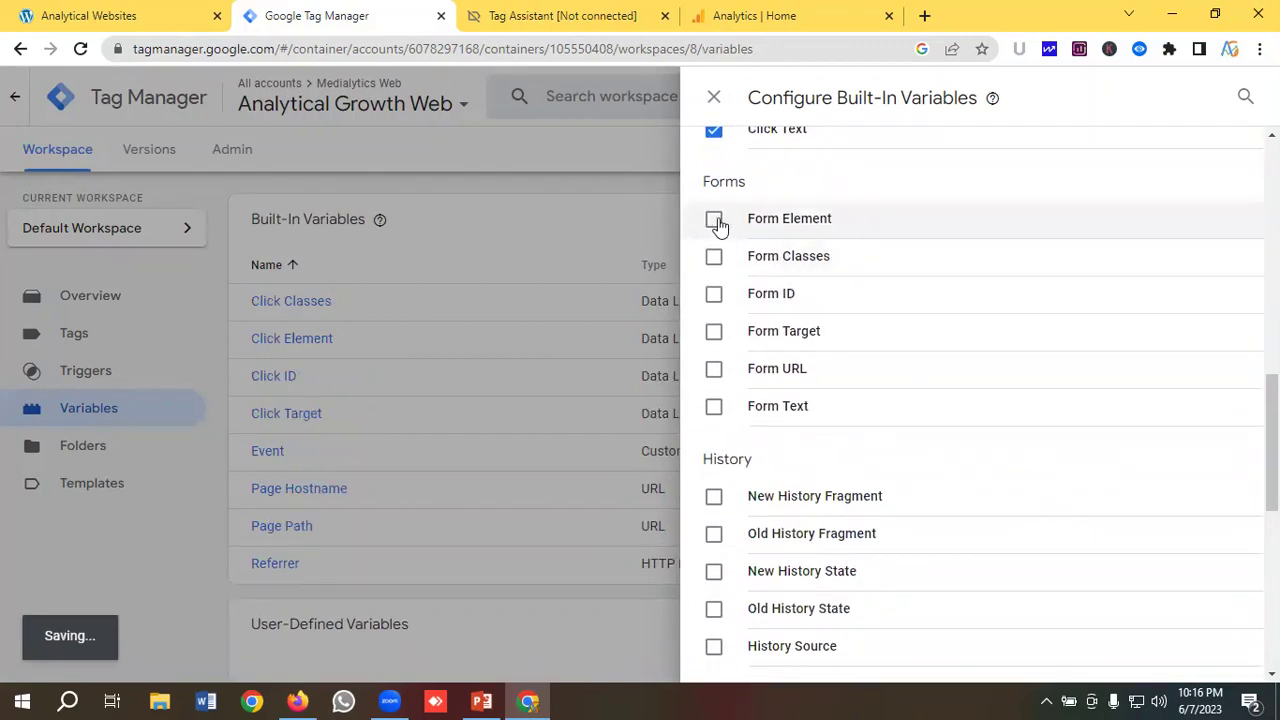
pyautogui.click(716, 222)
pyautogui.click(715, 256)
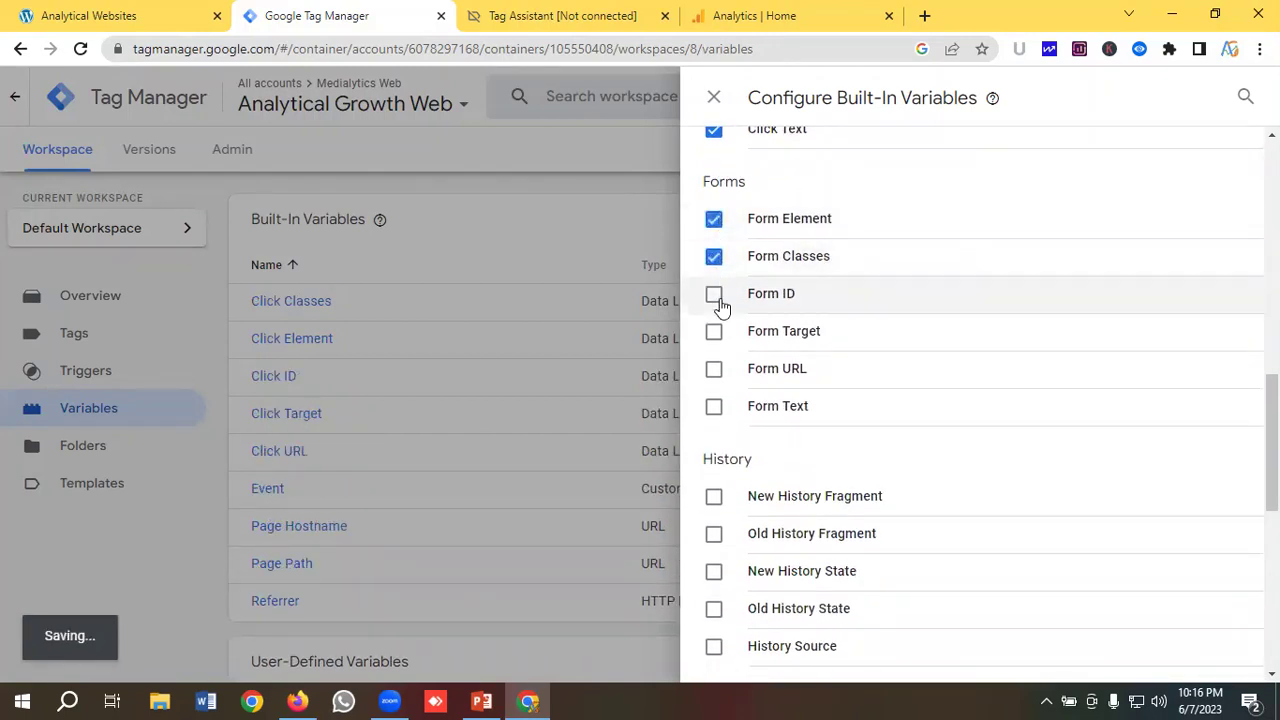
pyautogui.click(715, 296)
pyautogui.click(715, 335)
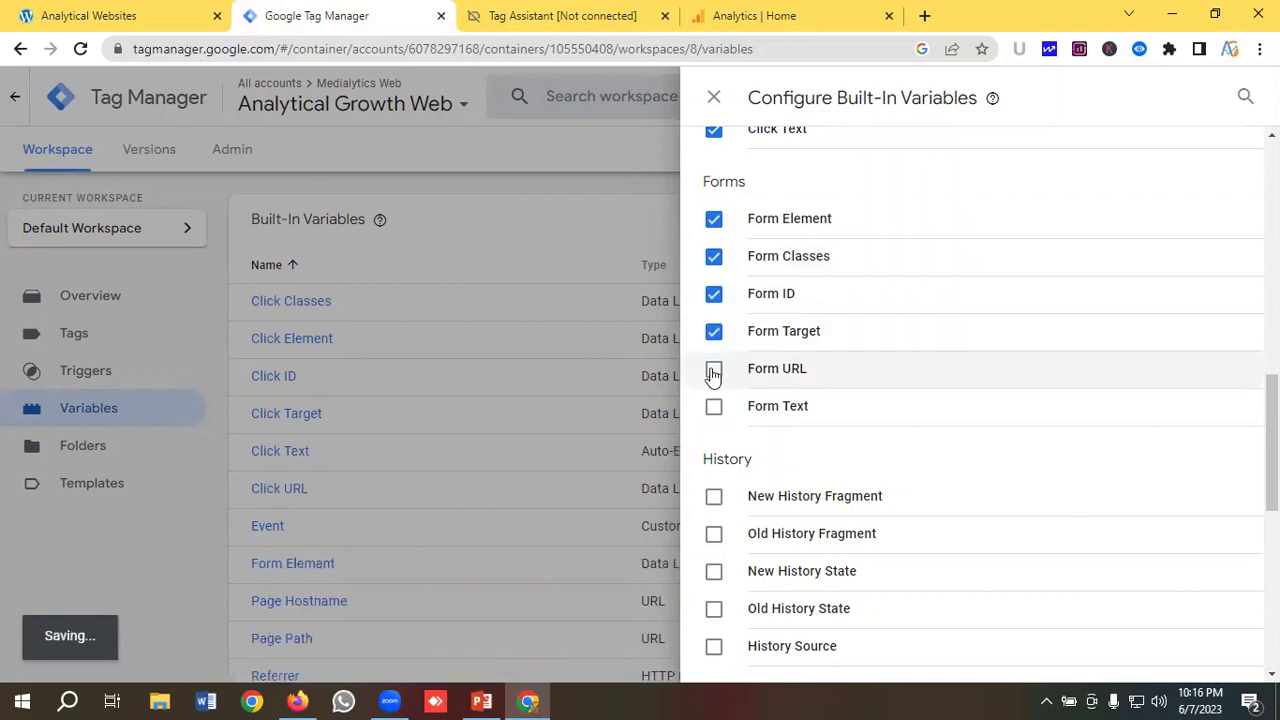
pyautogui.click(713, 371)
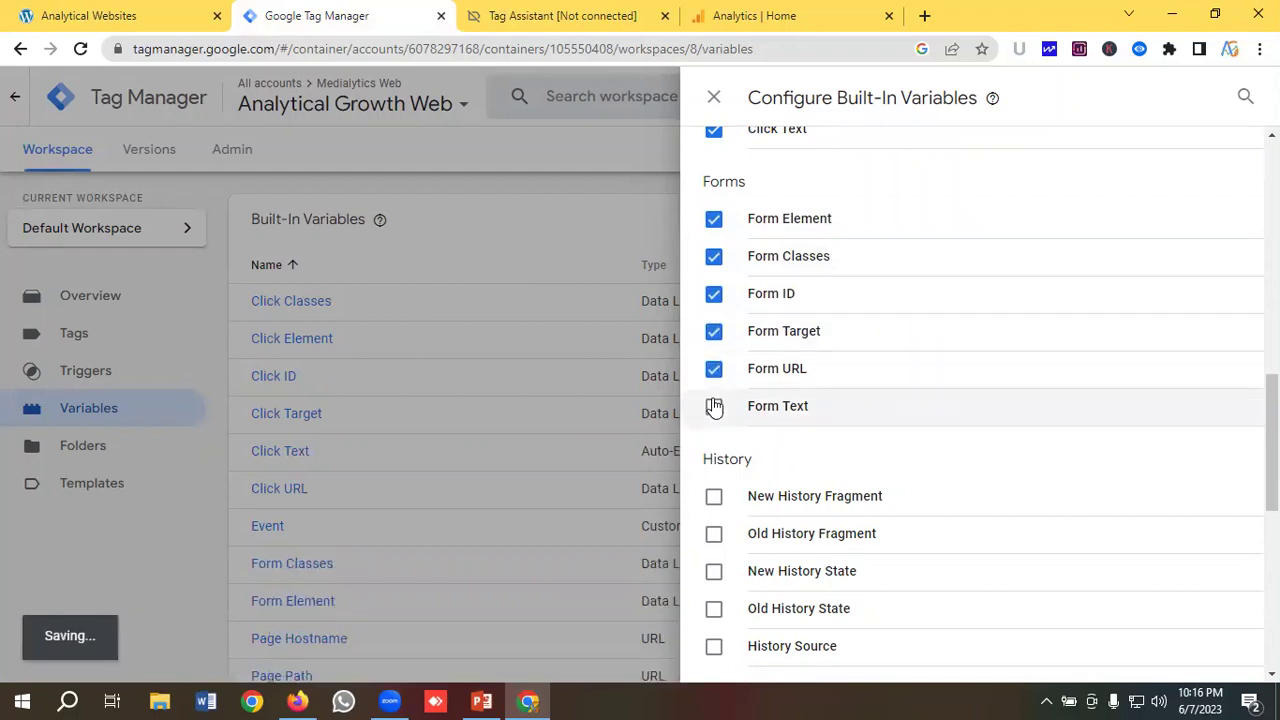
pyautogui.click(714, 407)
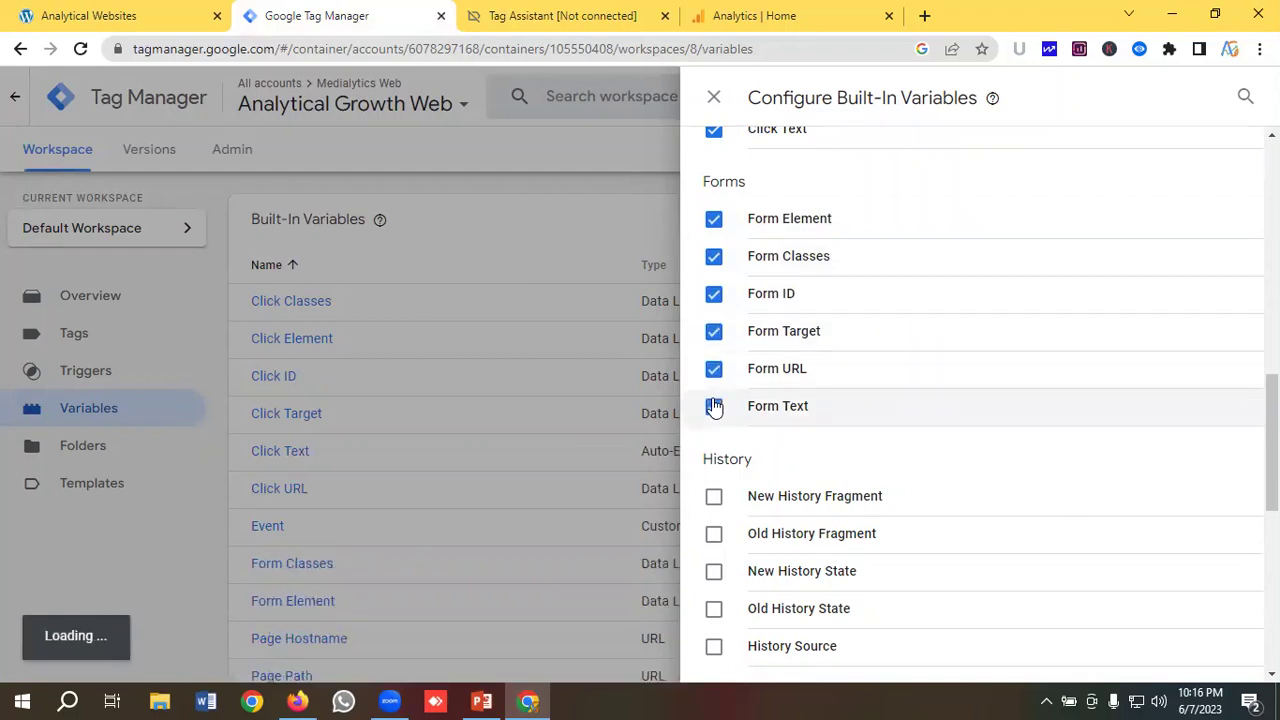
pyautogui.click(538, 215)
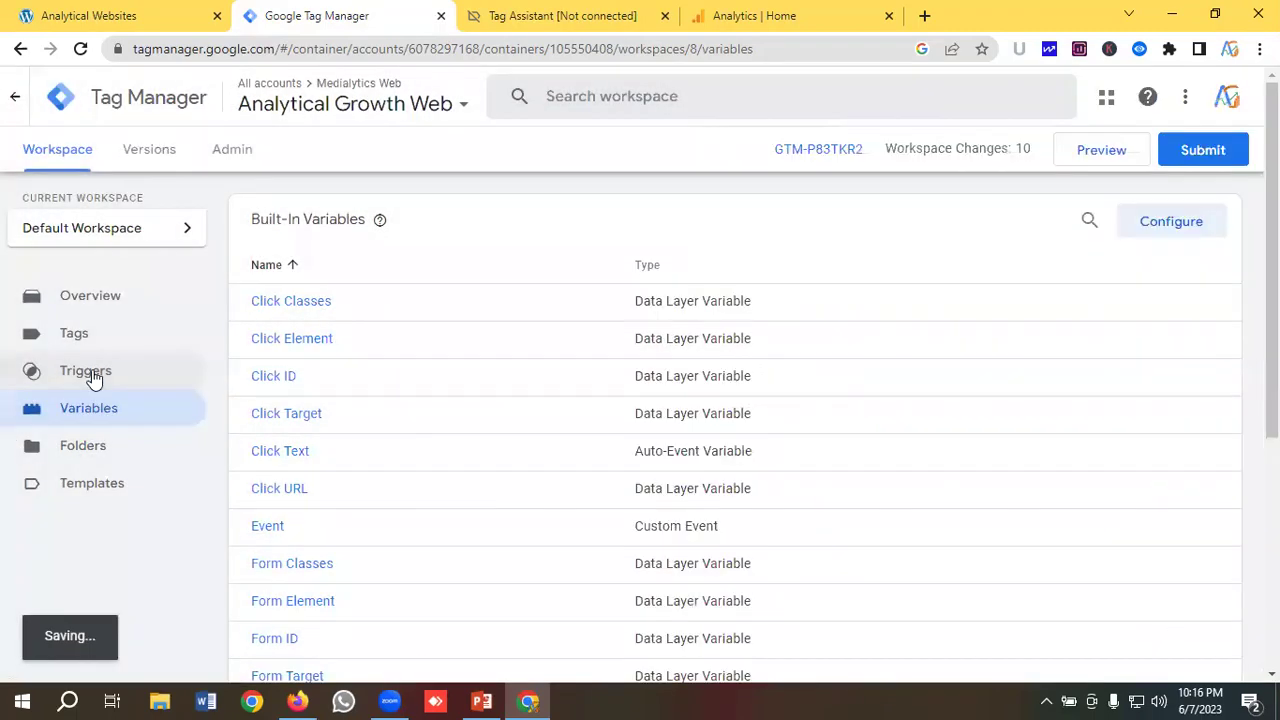
pyautogui.click(92, 373)
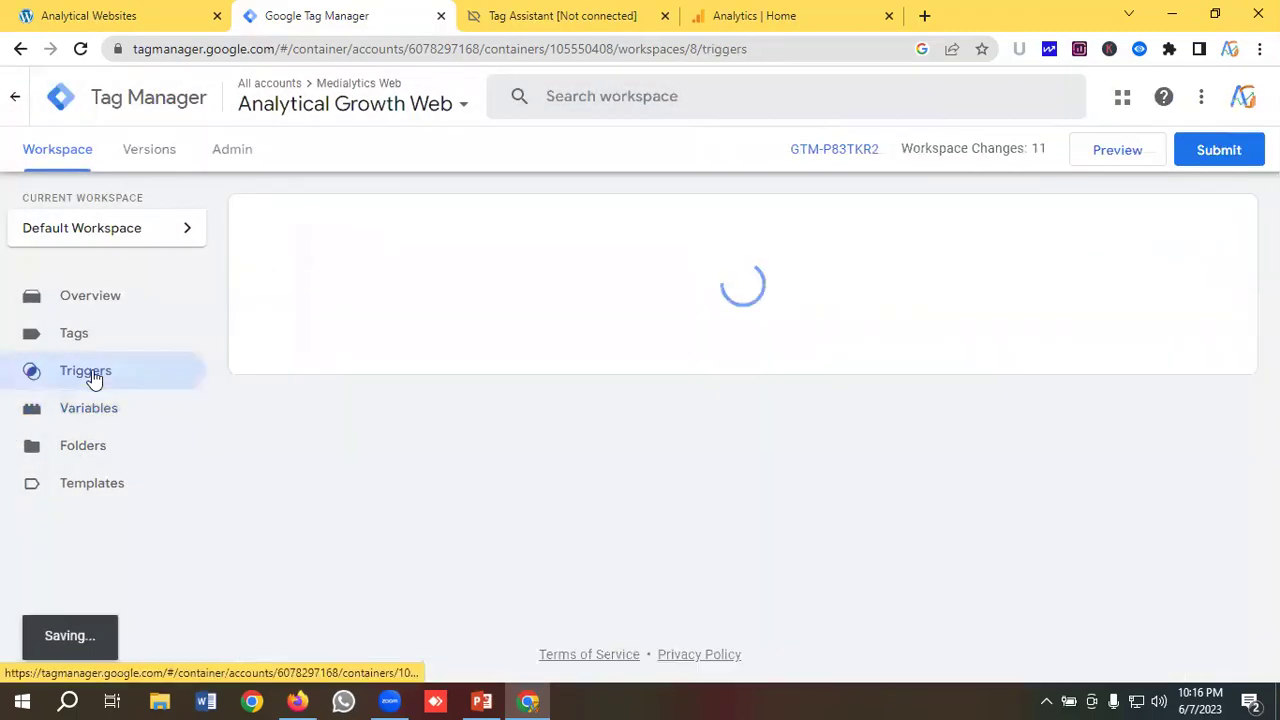
# Step: Open the roofing website's Contact Us page and examine the lead request form and its Send Request button
pyautogui.click(135, 12)
pyautogui.click(920, 137)
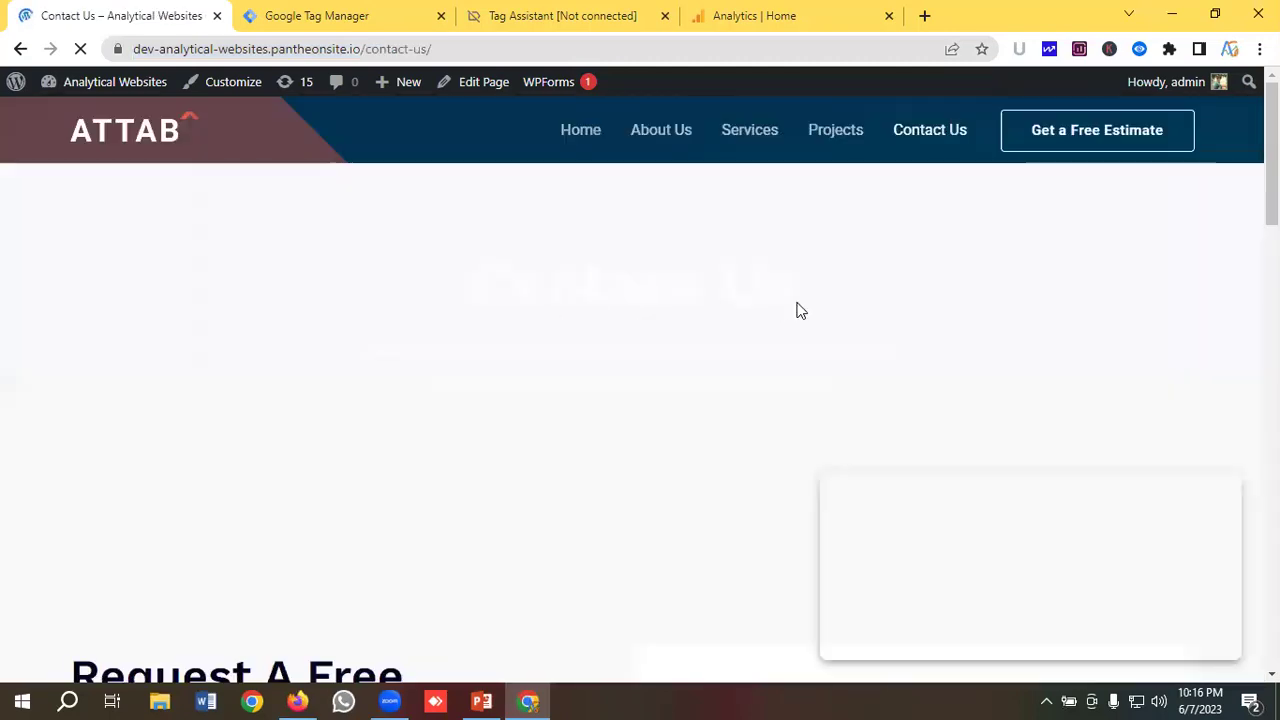
pyautogui.scroll(-6, 800, 300)
pyautogui.scroll(-1, 781, 301)
pyautogui.scroll(2, 774, 309)
pyautogui.scroll(-1, 829, 266)
pyautogui.scroll(-1, 860, 295)
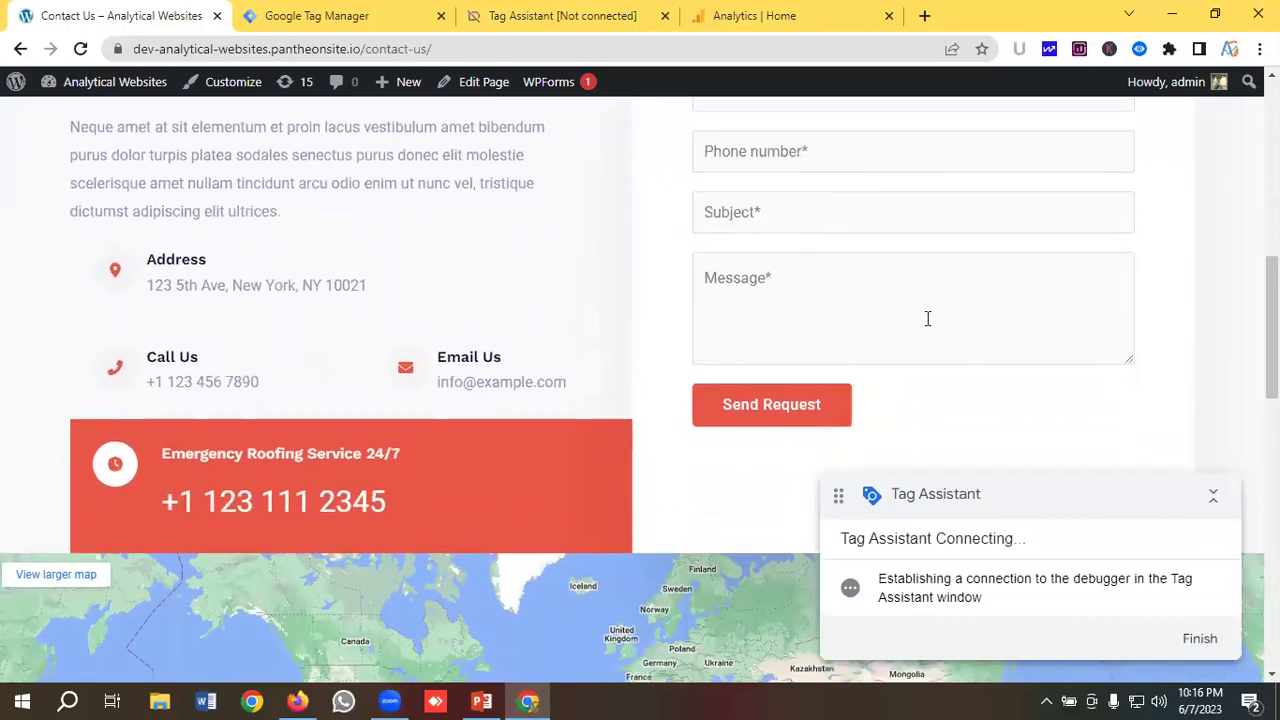
pyautogui.scroll(2, 850, 270)
pyautogui.scroll(-2, 830, 260)
pyautogui.scroll(-1, 860, 275)
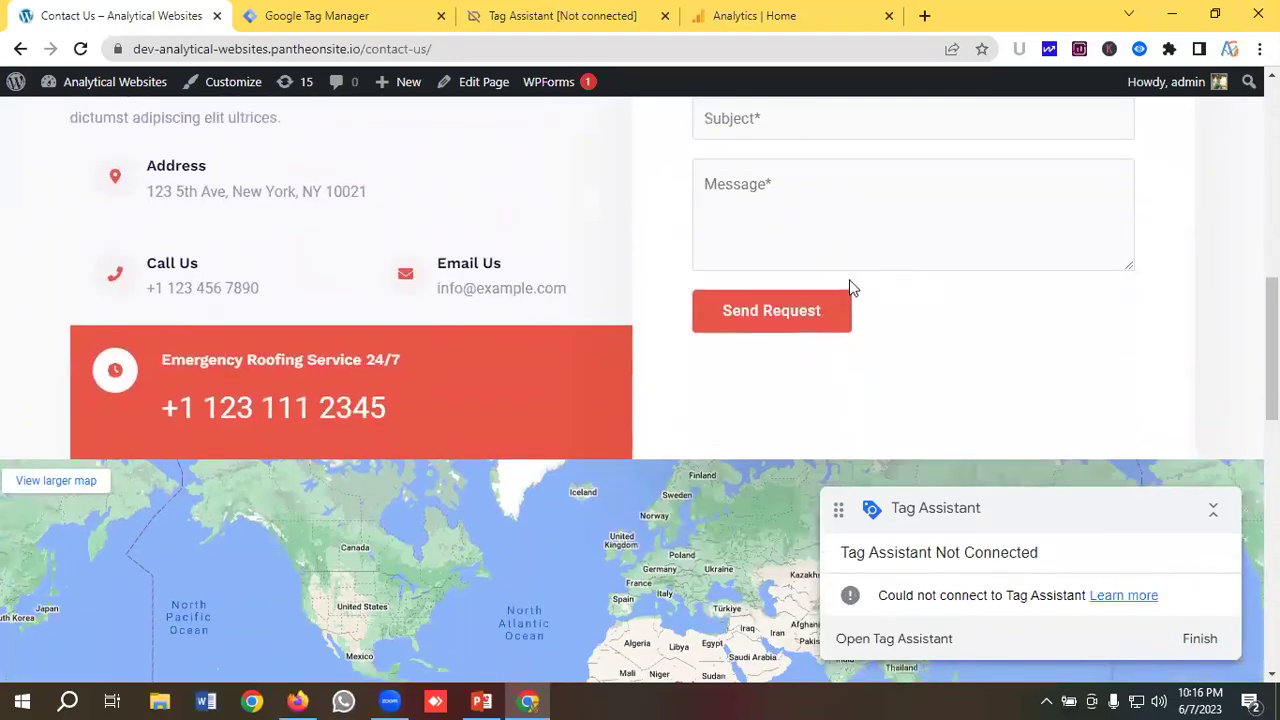
pyautogui.scroll(2, 890, 288)
# Step: Create a new trigger in the Tag Manager container and name it "Lead Form Trigger"
pyautogui.click(363, 9)
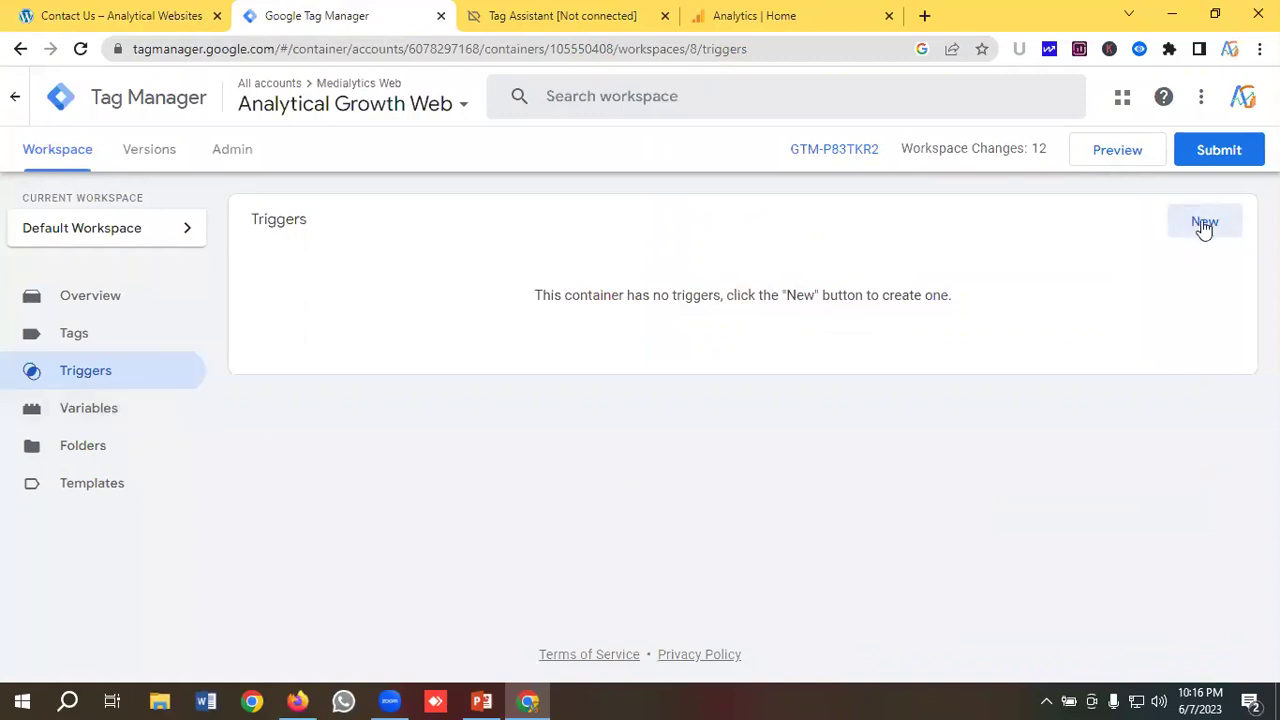
pyautogui.click(1205, 224)
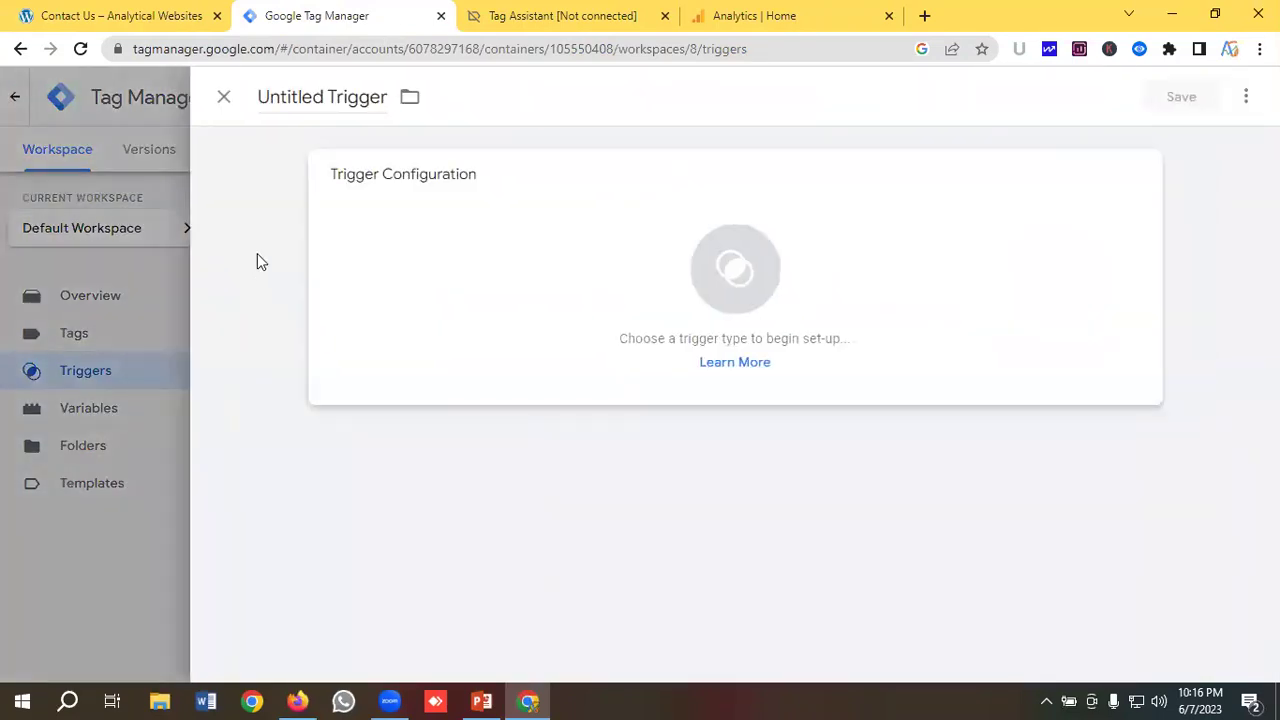
pyautogui.click(294, 100)
pyautogui.press('BackSpace')
pyautogui.write('Lead Form Trigger')
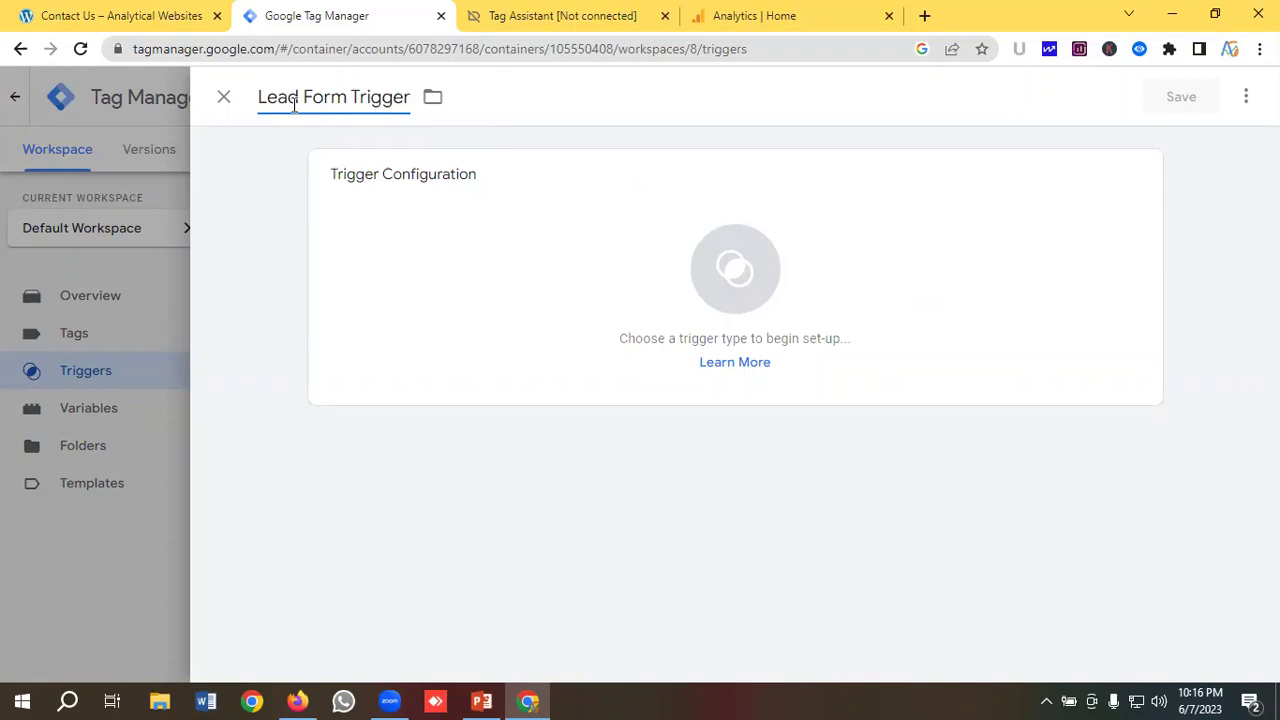
# Step: Set the Lead Form Trigger's type to Click - All Elements, firing on All Clicks, and save it
pyautogui.click(686, 265)
pyautogui.scroll(-4, 864, 294)
pyautogui.scroll(2, 840, 305)
pyautogui.click(806, 334)
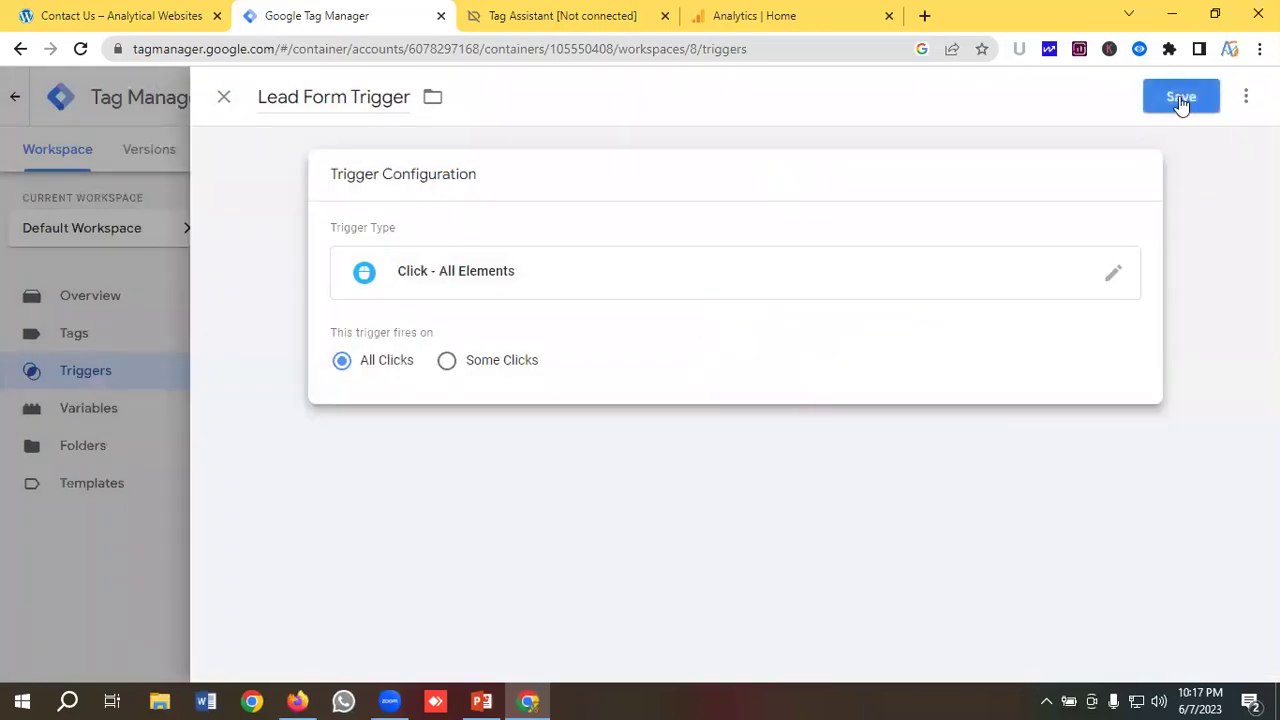
pyautogui.click(1179, 96)
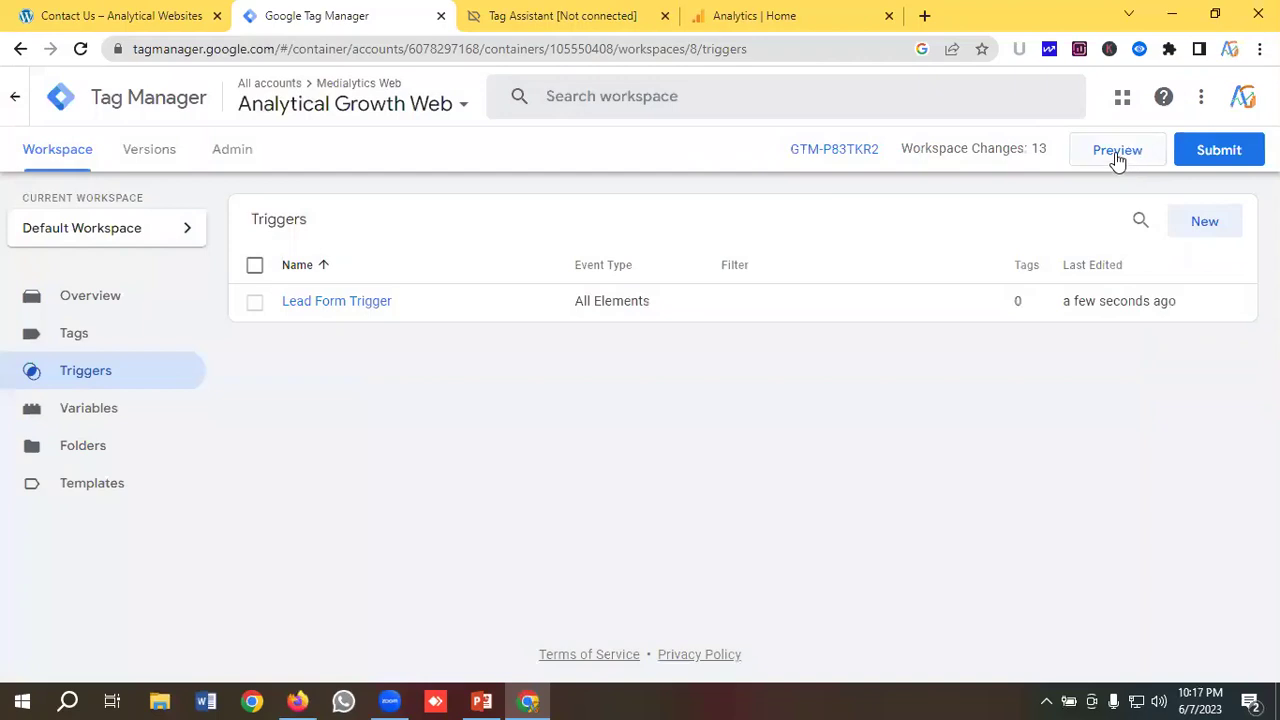
pyautogui.click(1118, 152)
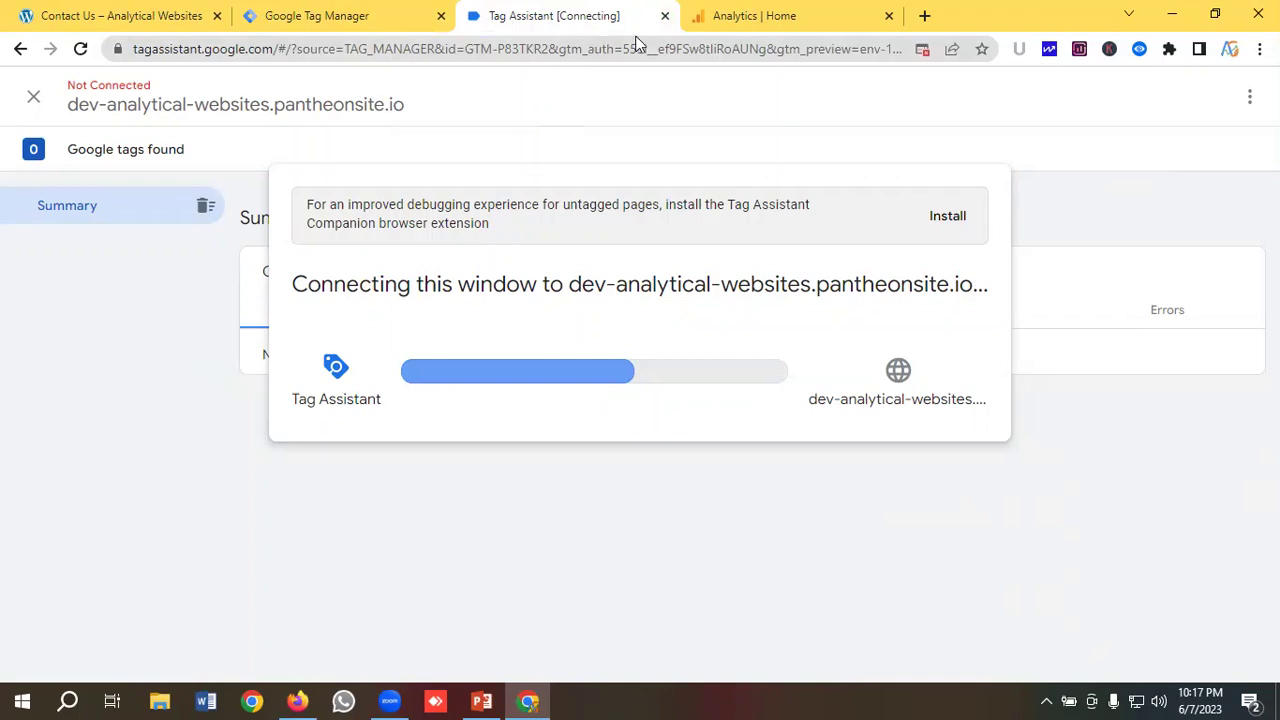
pyautogui.click(664, 15)
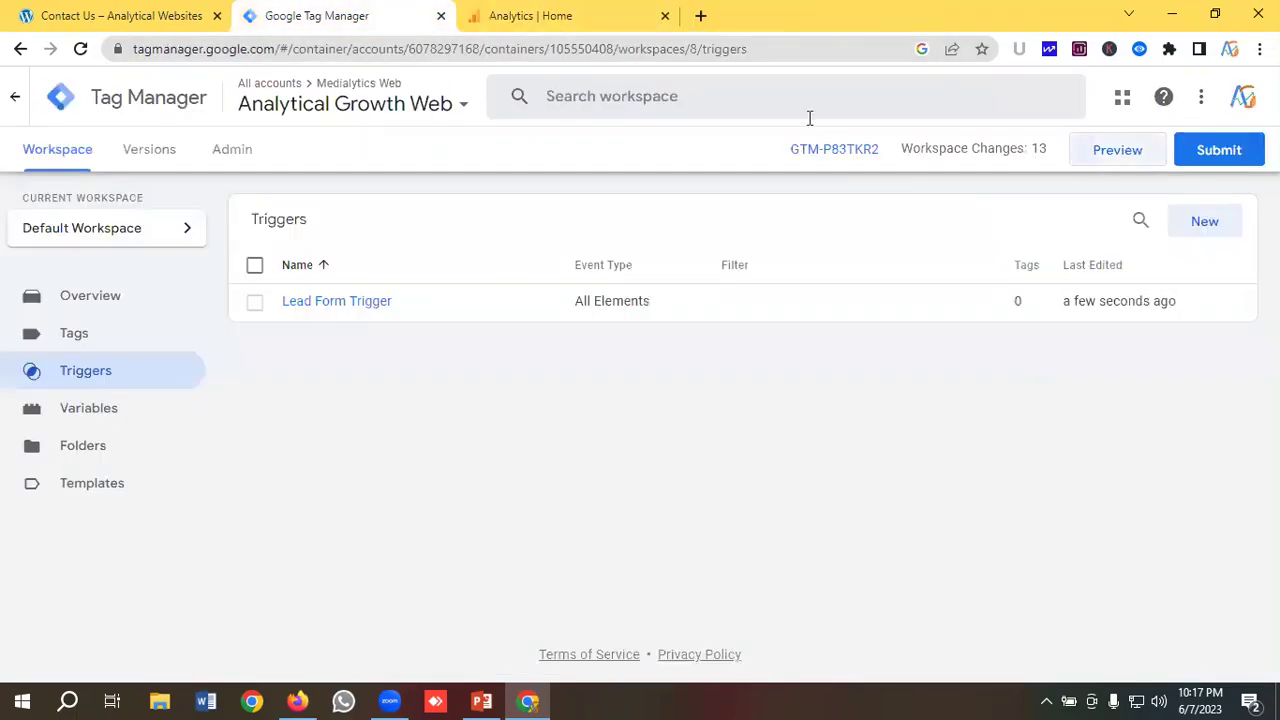
pyautogui.click(1108, 152)
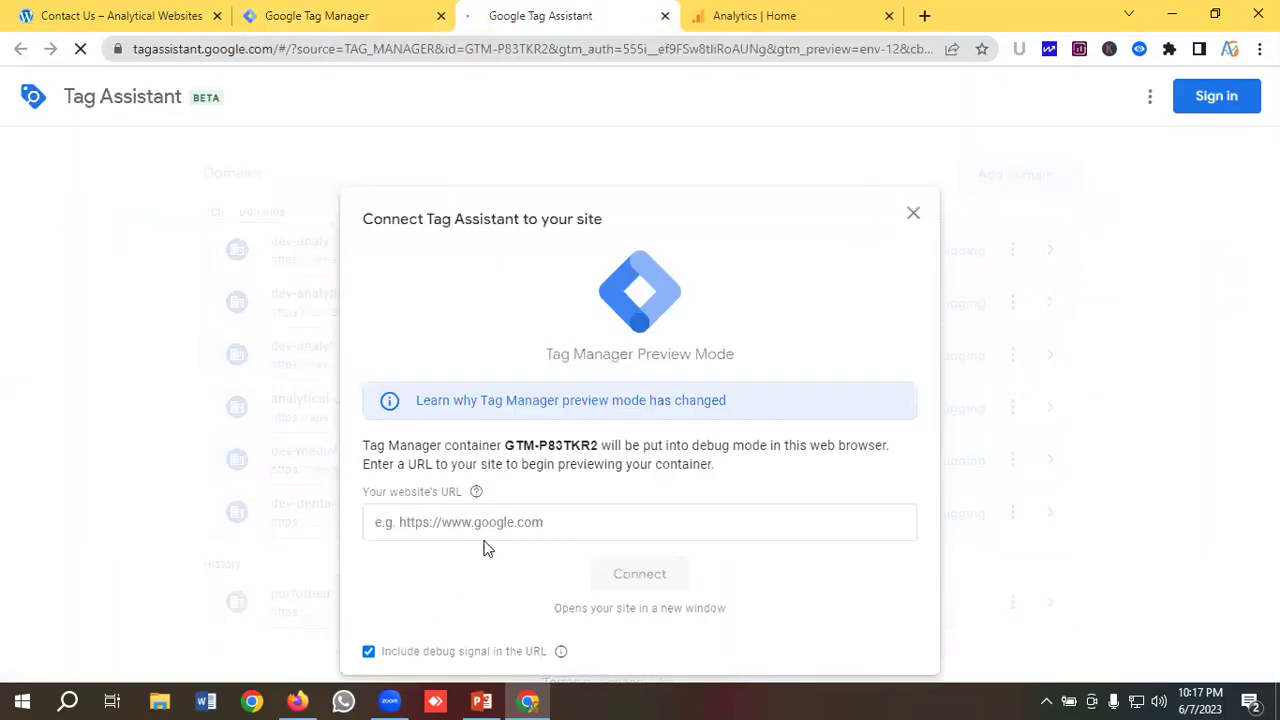
pyautogui.click(487, 530)
pyautogui.click(157, 18)
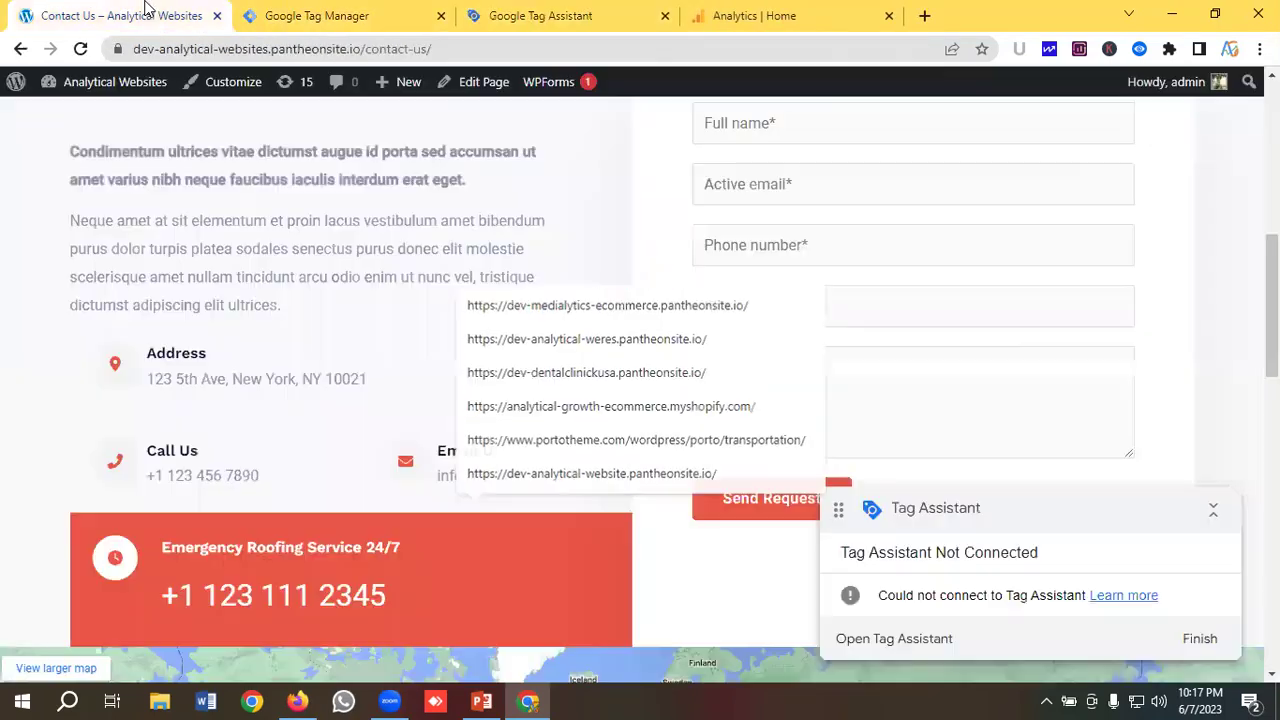
pyautogui.click(365, 48)
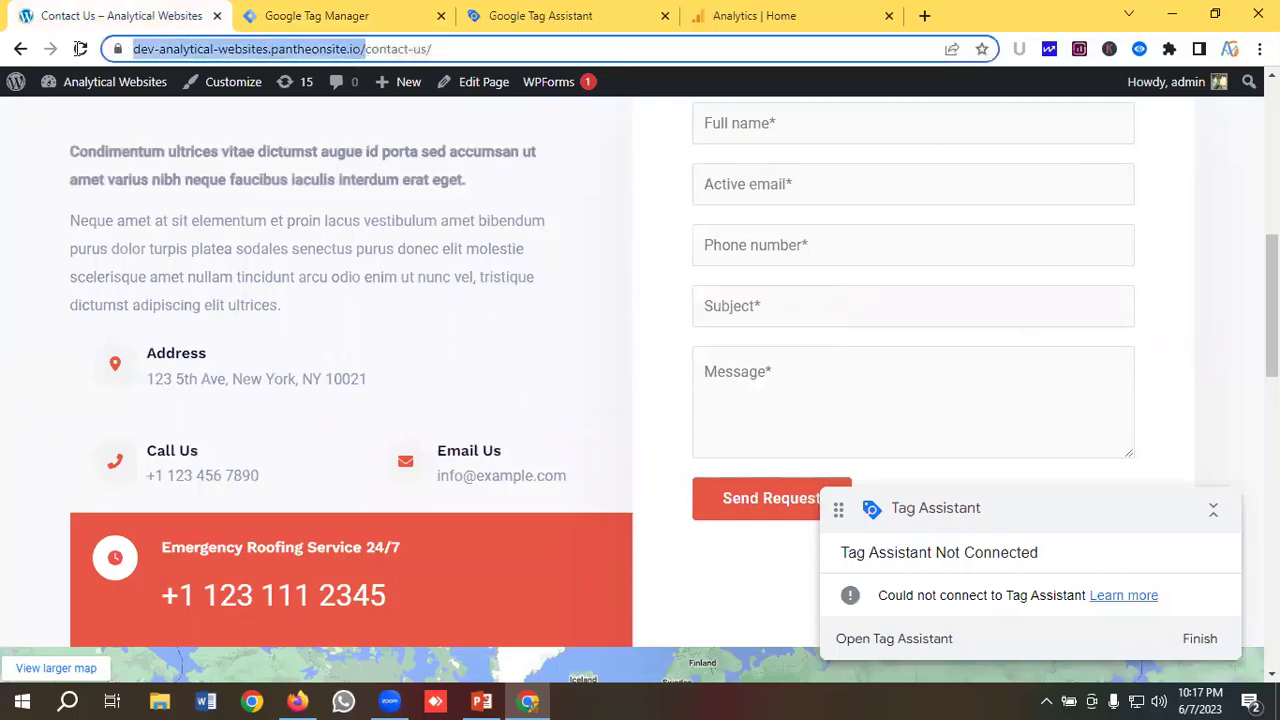
pyautogui.rightClick(210, 50)
pyautogui.click(256, 150)
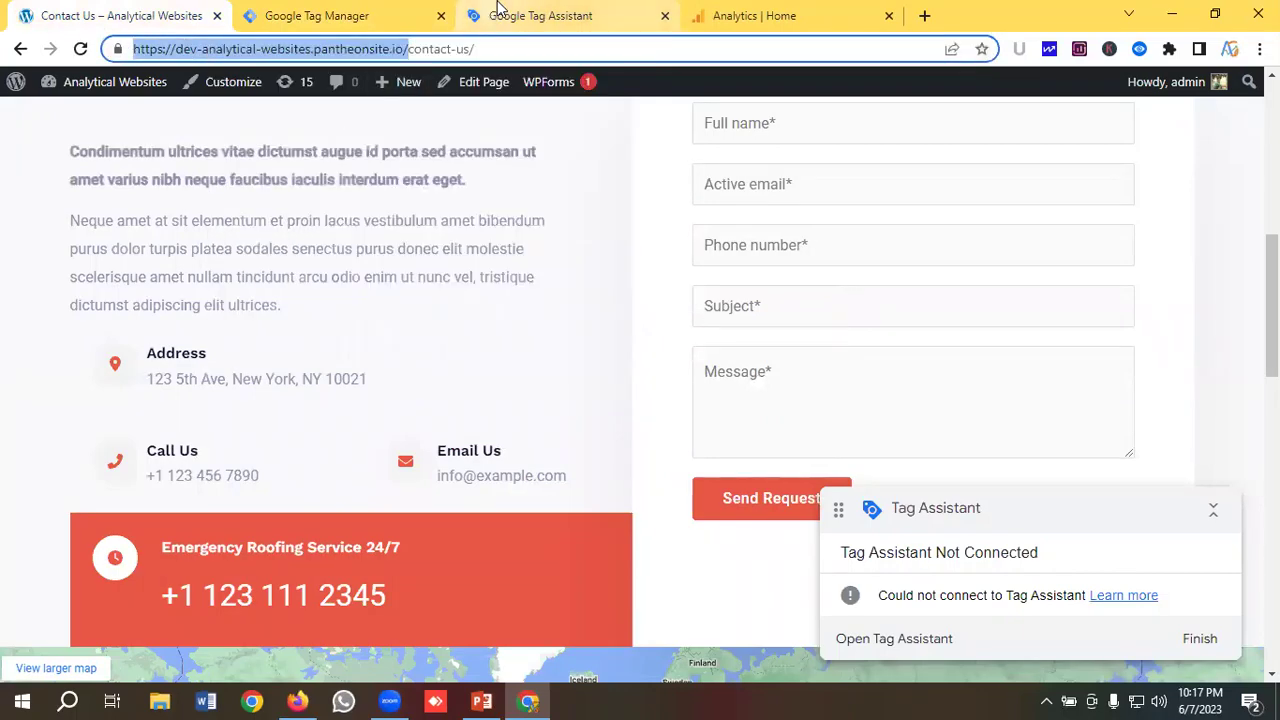
pyautogui.click(495, 15)
pyautogui.click(478, 512)
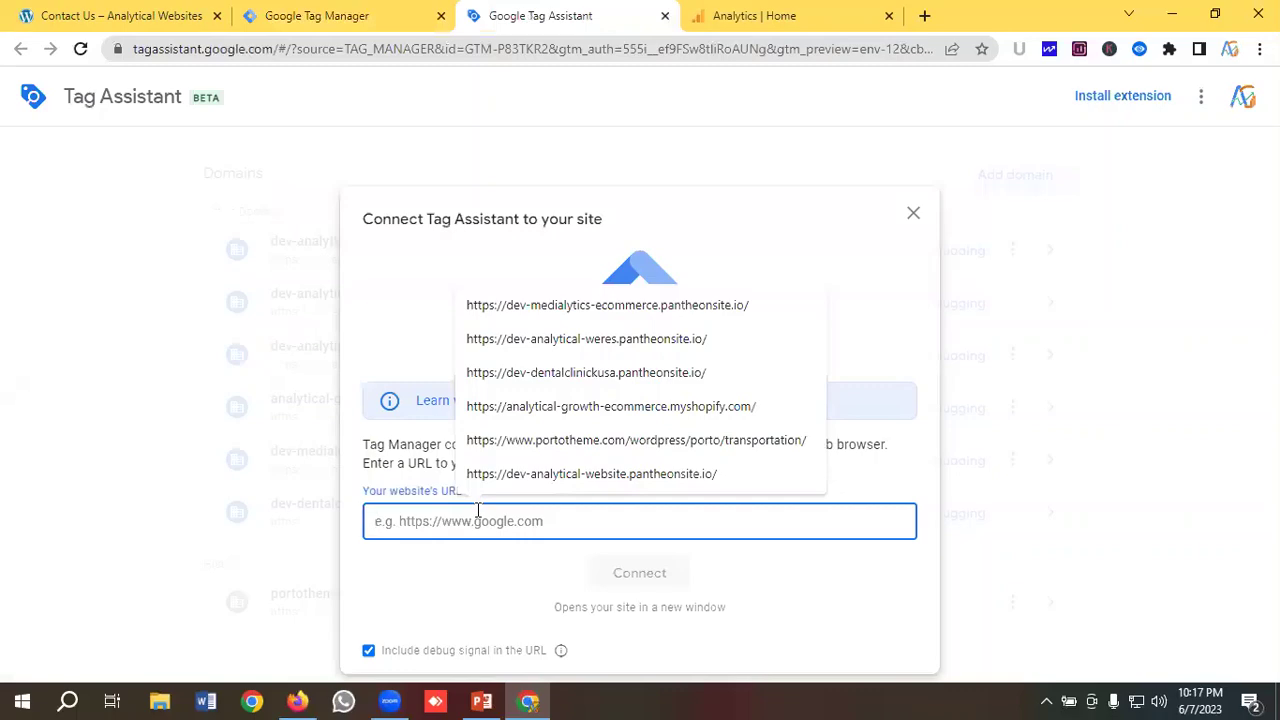
pyautogui.hotkey('ctrl', 'v')
pyautogui.click(630, 574)
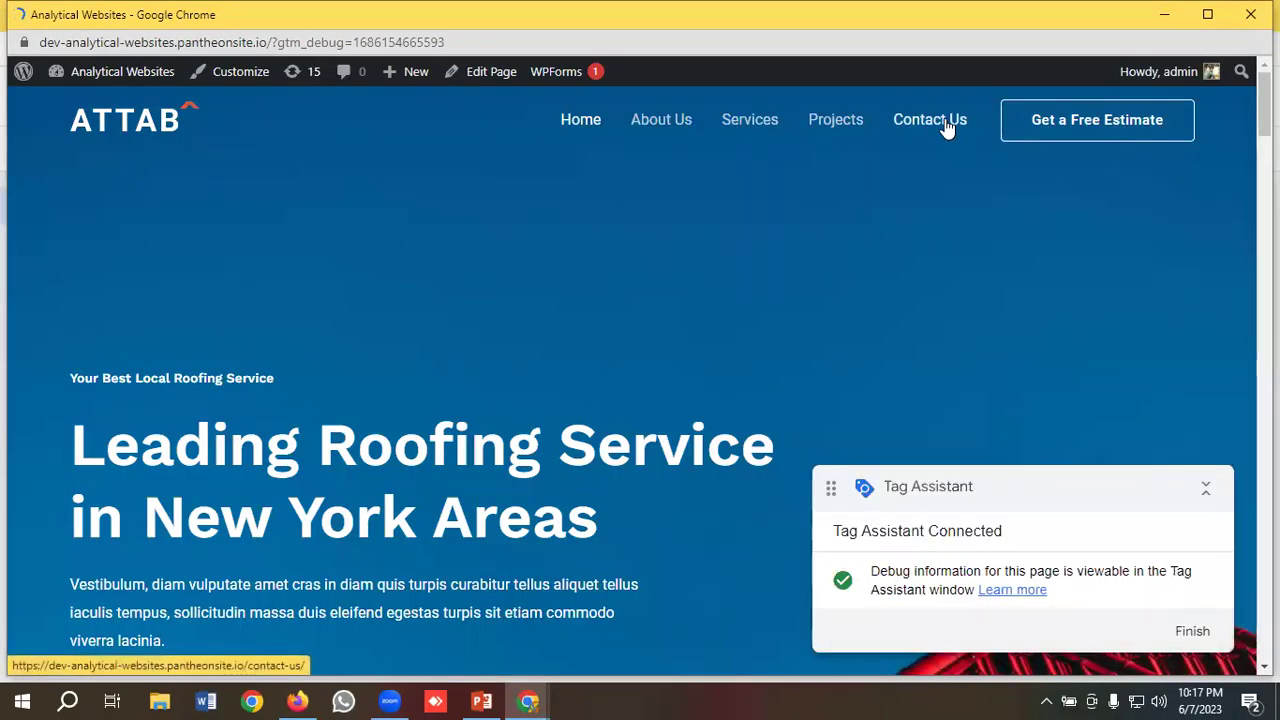
# Step: Open the connected site's Contact Us page and fill in the lead form's full name as Analytical Growth, plus the email and phone number
pyautogui.click(946, 125)
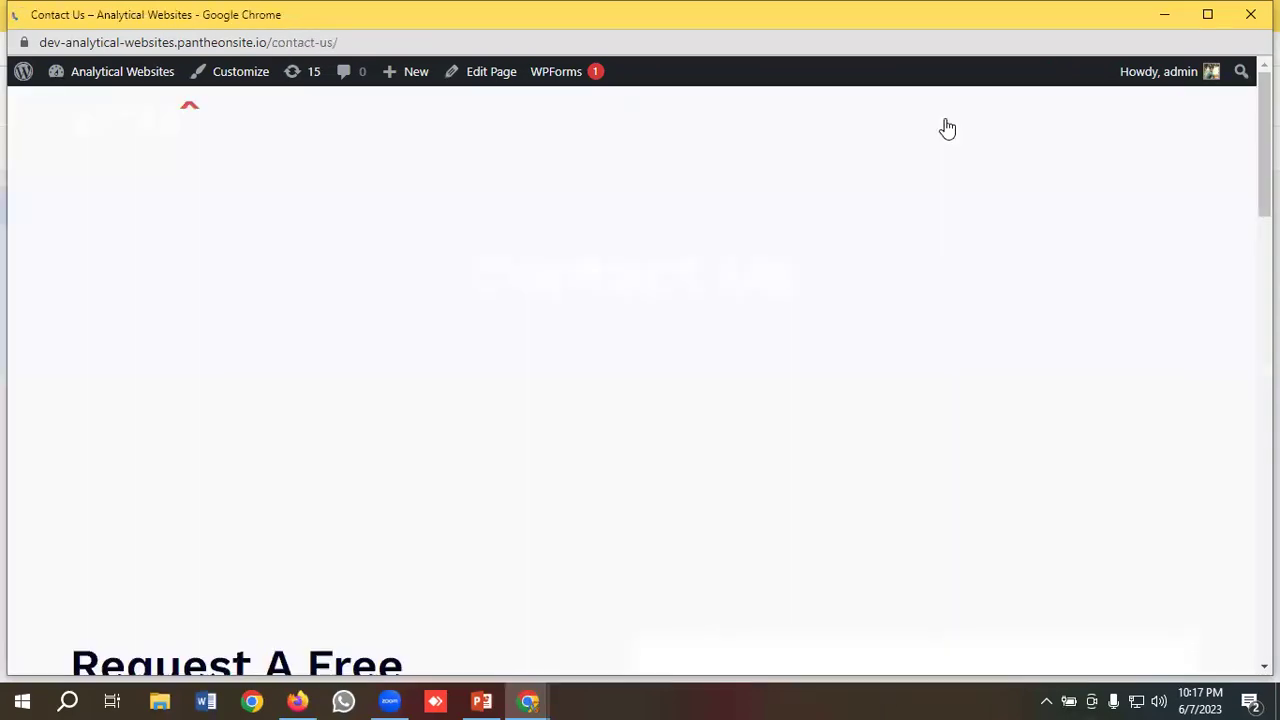
pyautogui.scroll(-3, 650, 270)
pyautogui.scroll(-2, 706, 275)
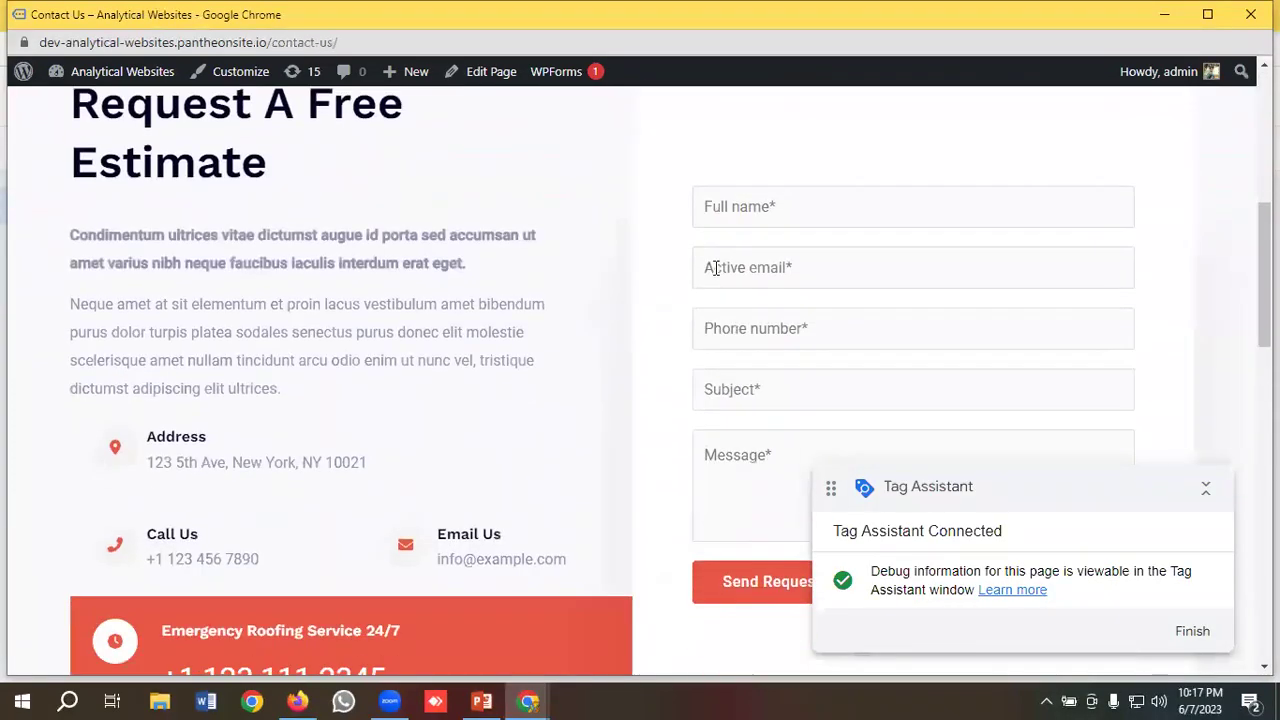
pyautogui.click(748, 208)
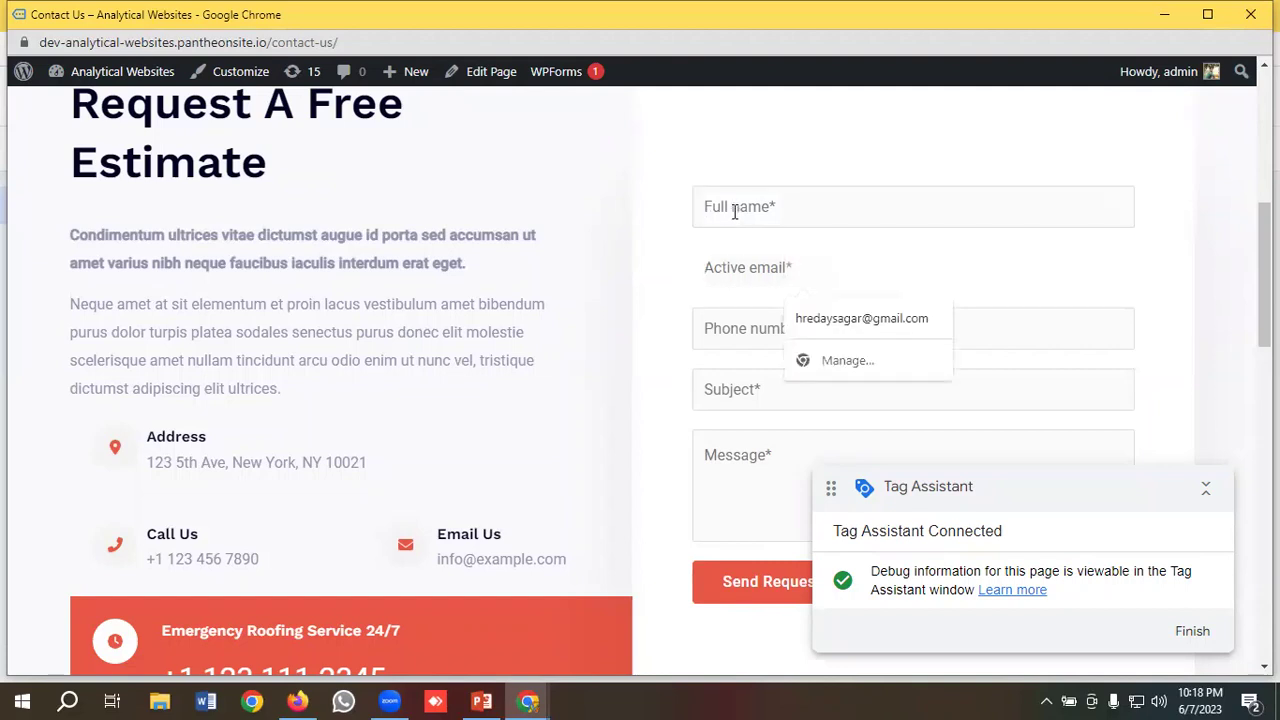
pyautogui.write('Analytical Growt')
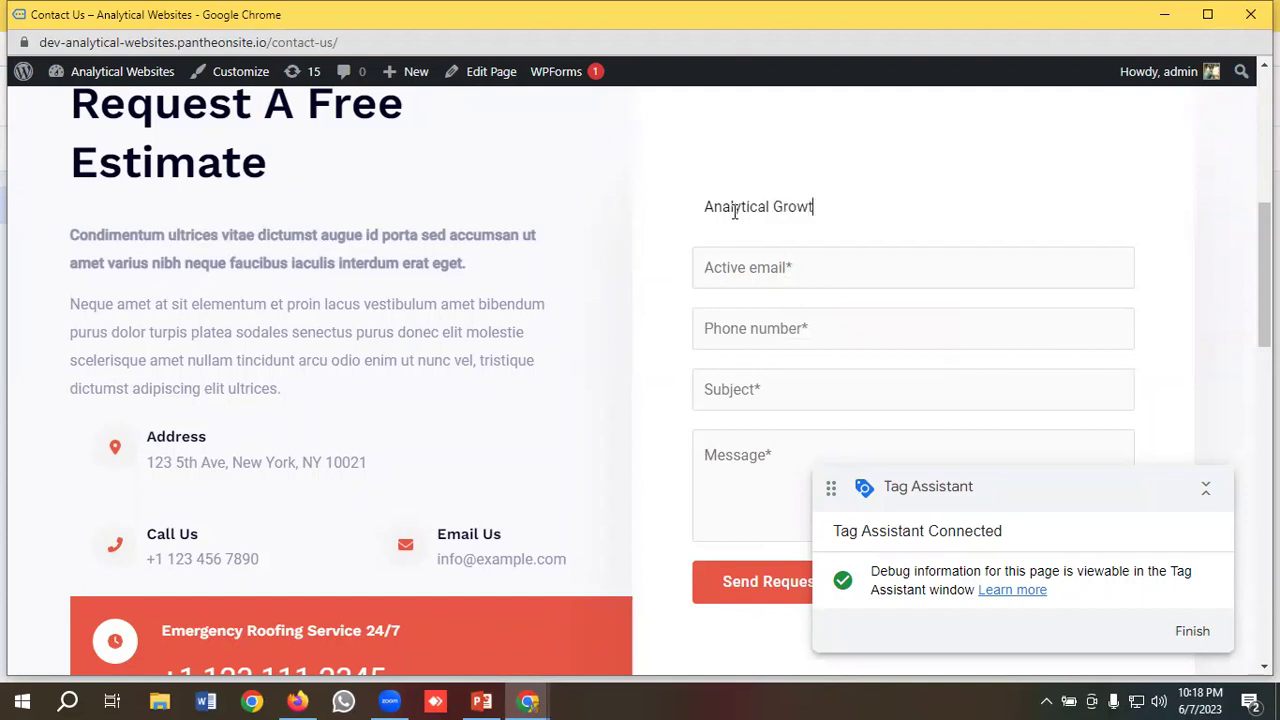
pyautogui.click(748, 263)
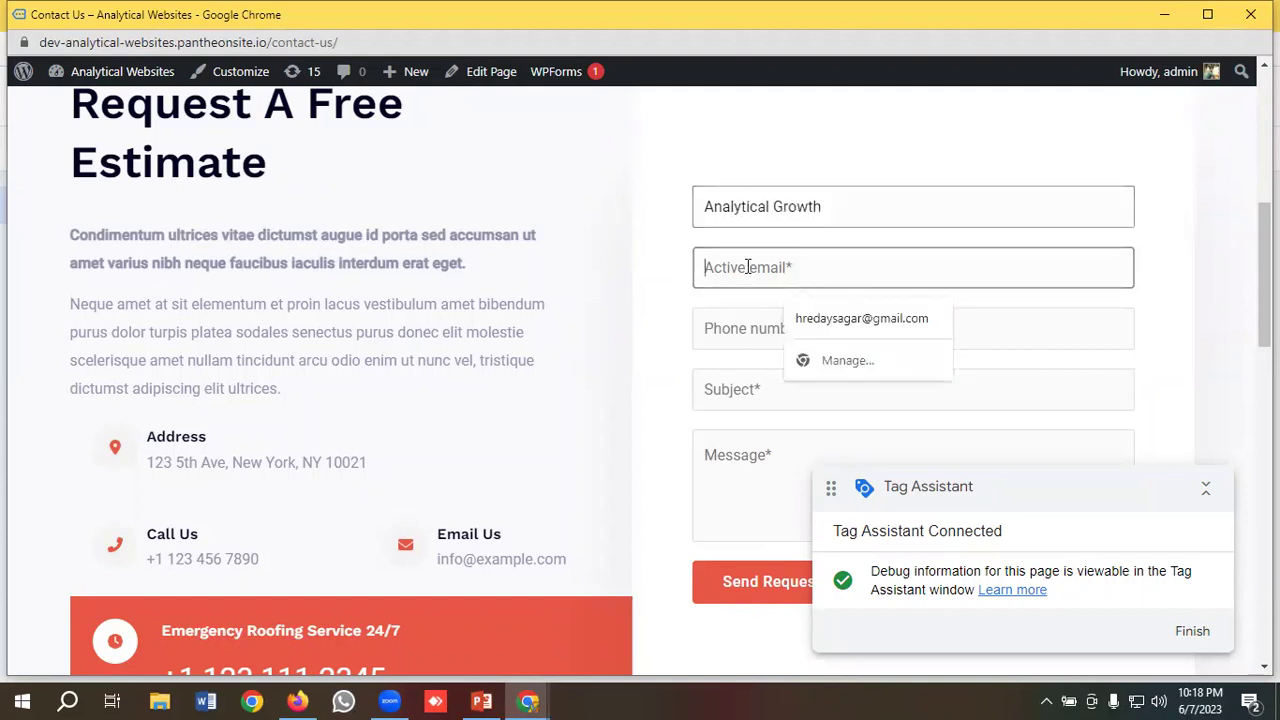
pyautogui.click(829, 319)
pyautogui.click(790, 339)
pyautogui.click(825, 379)
# Step: Enter Test as the lead form's subject and message, and send the request
pyautogui.scroll(-1, 797, 323)
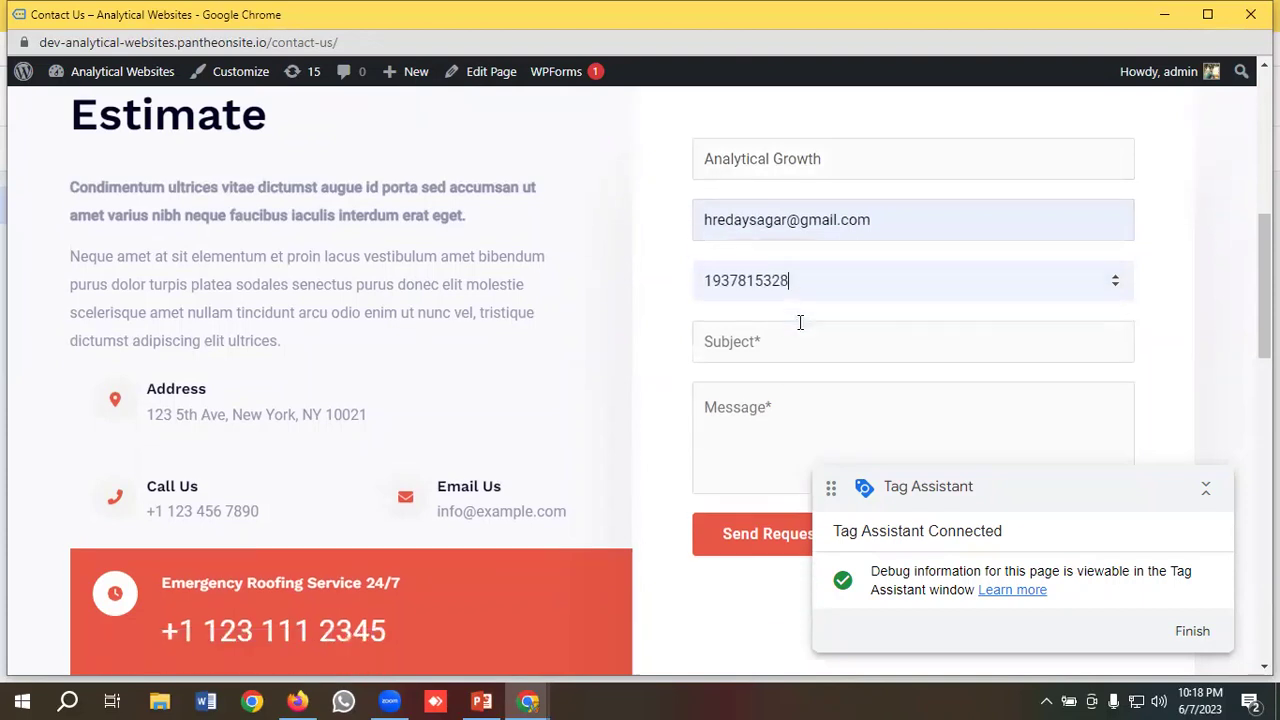
pyautogui.click(759, 295)
pyautogui.write('Test')
pyautogui.click(781, 361)
pyautogui.write('T')
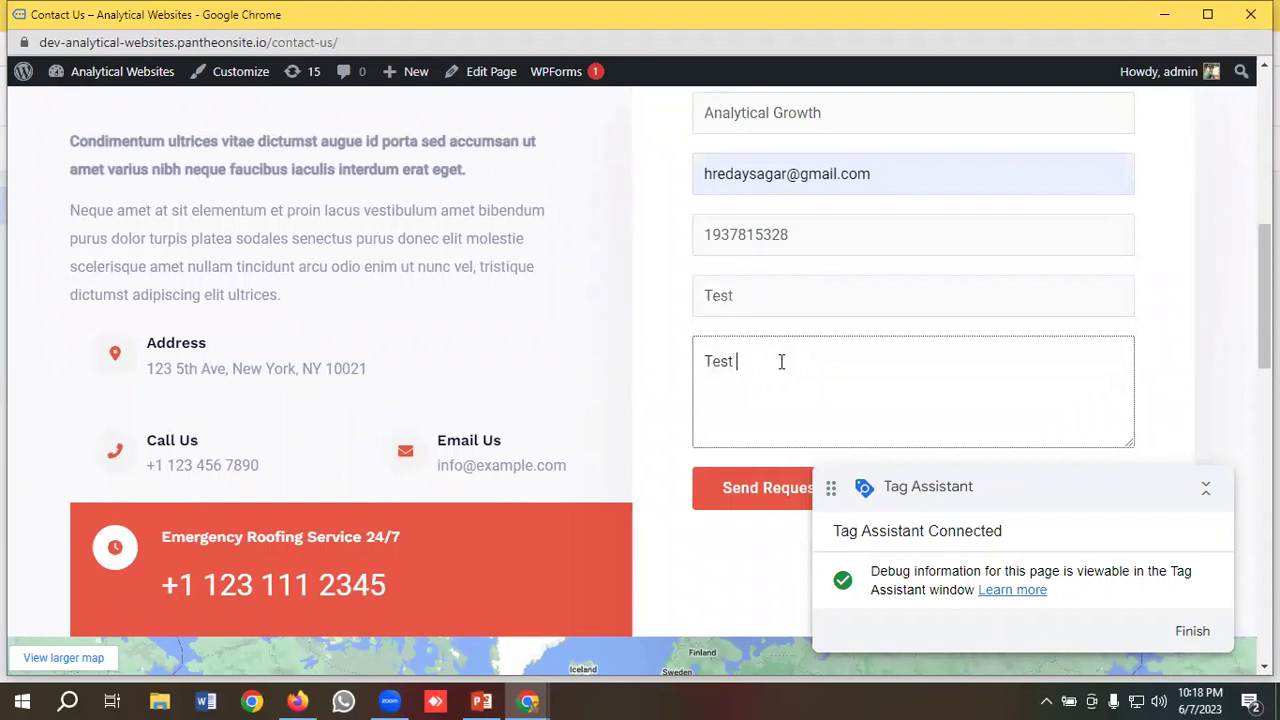
pyautogui.scroll(-1, 795, 380)
pyautogui.click(752, 395)
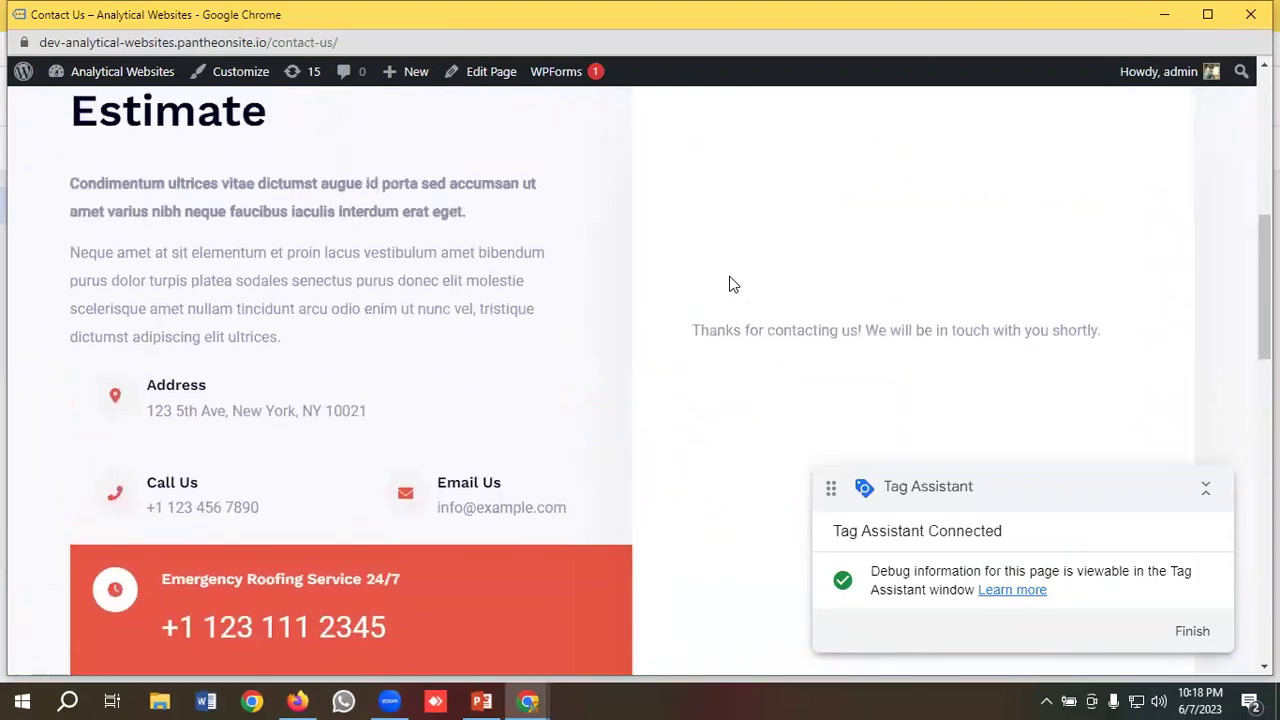
# Step: Return to the Tag Assistant window, continue to the debug data and open the variables of the latest Click event on the Contact Us page
pyautogui.click(535, 700)
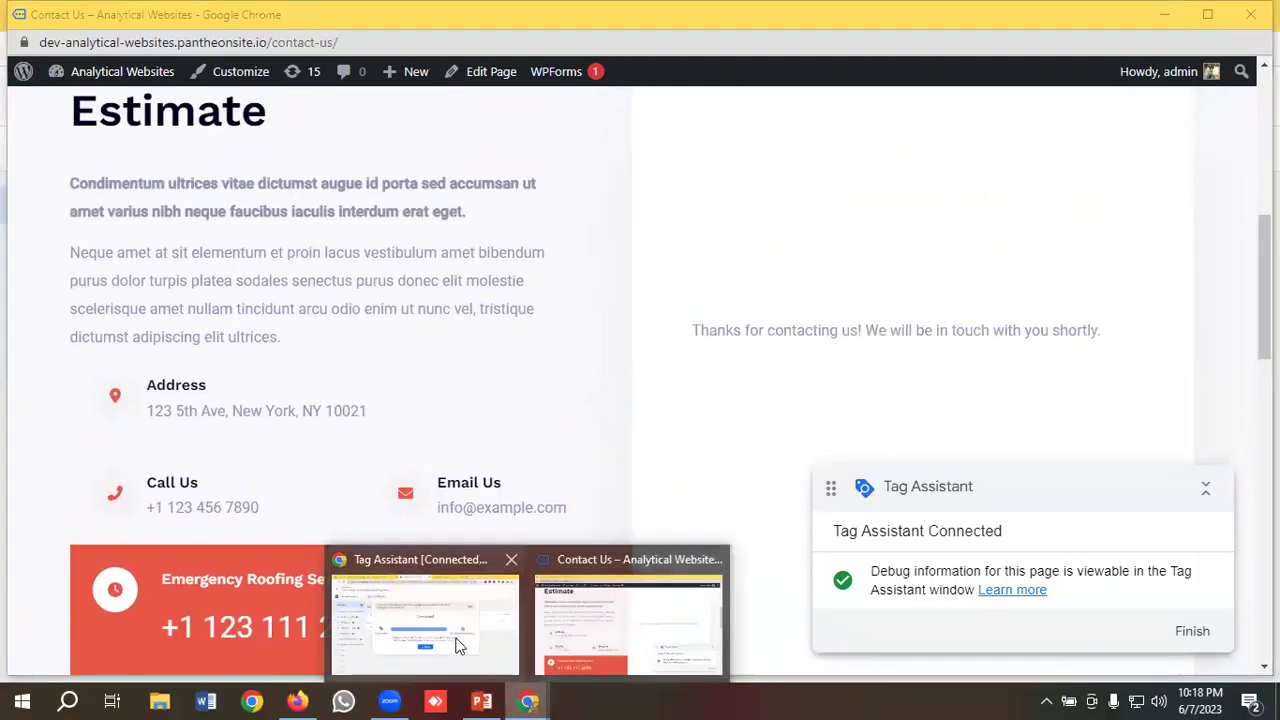
pyautogui.click(418, 630)
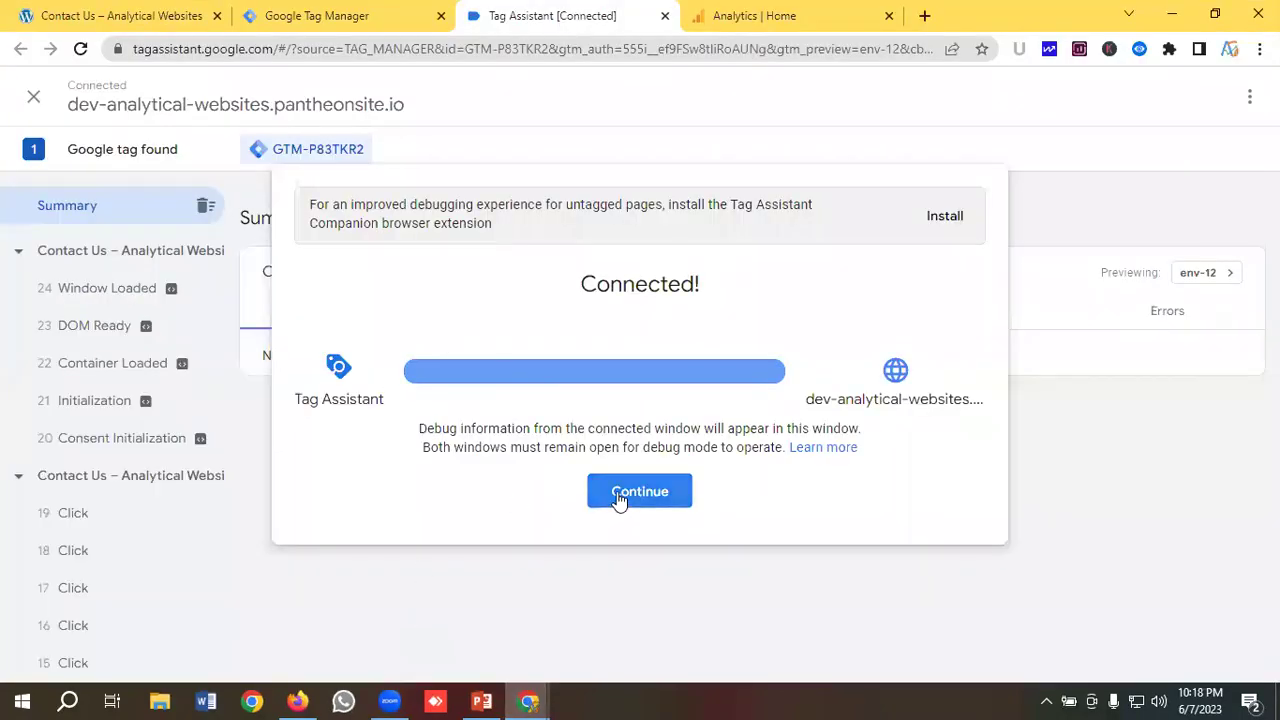
pyautogui.click(617, 494)
pyautogui.scroll(-1, 168, 482)
pyautogui.click(78, 424)
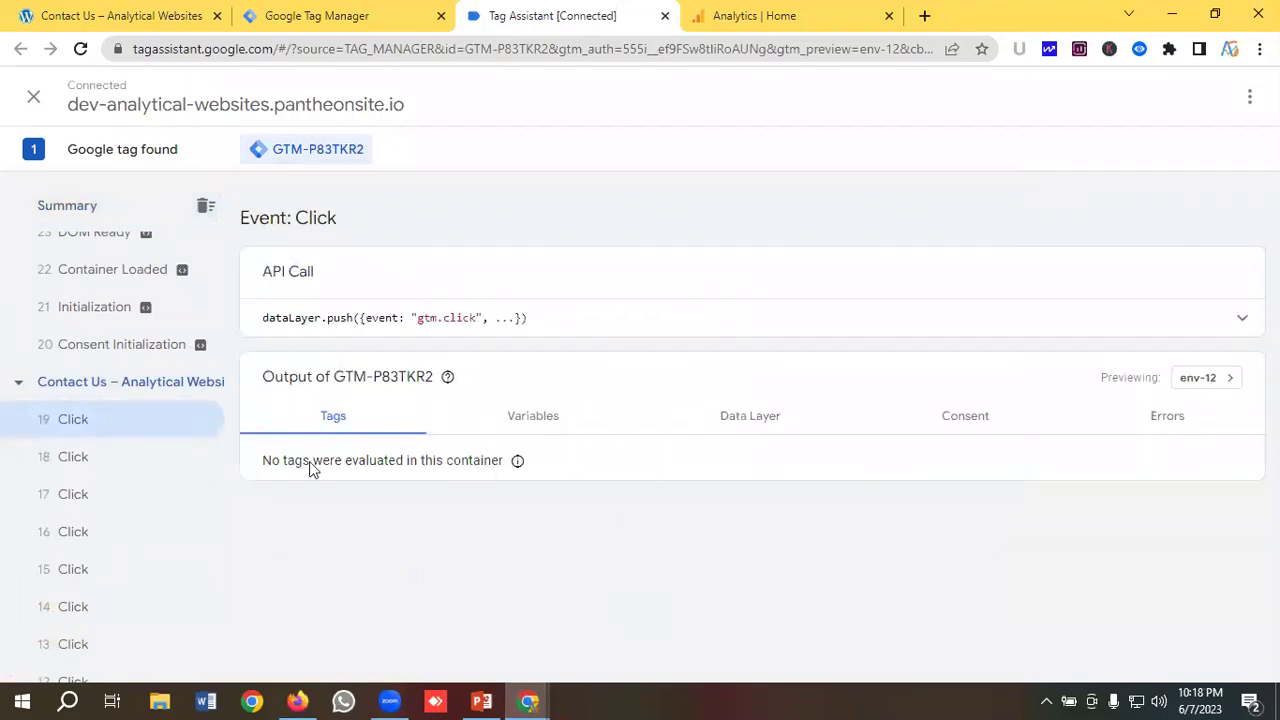
pyautogui.scroll(-2, 310, 468)
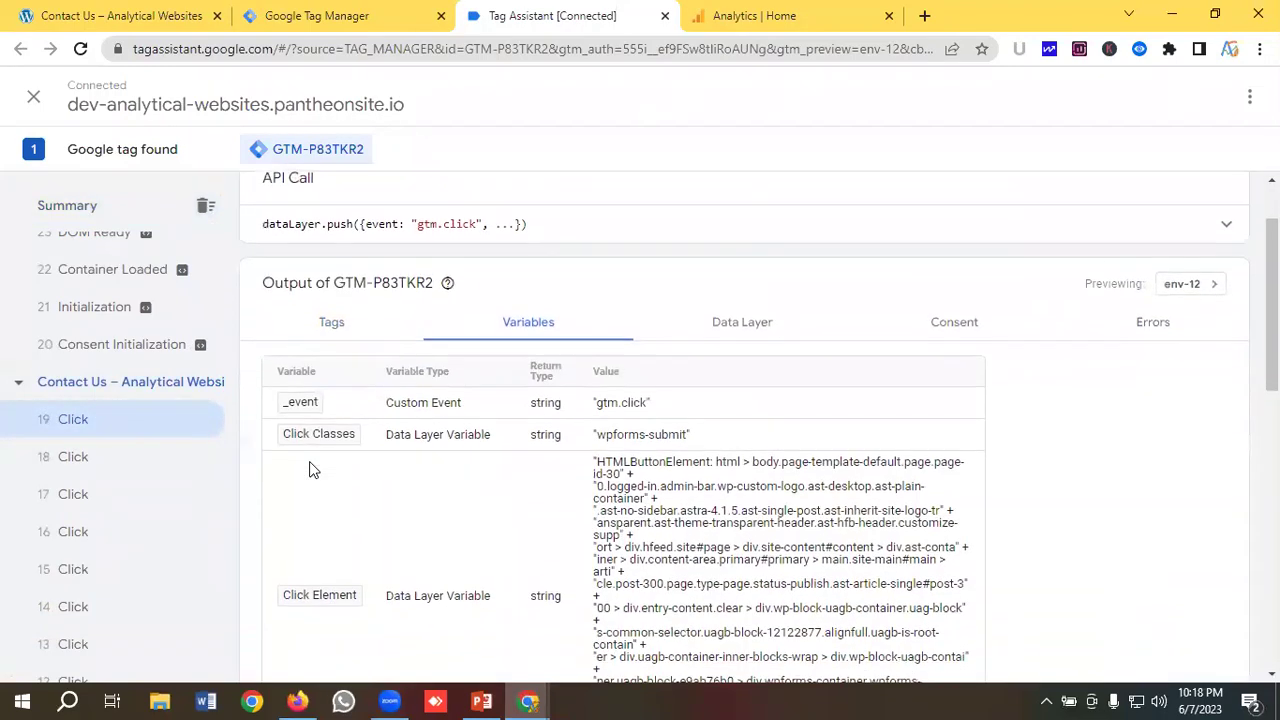
pyautogui.scroll(-1, 380, 395)
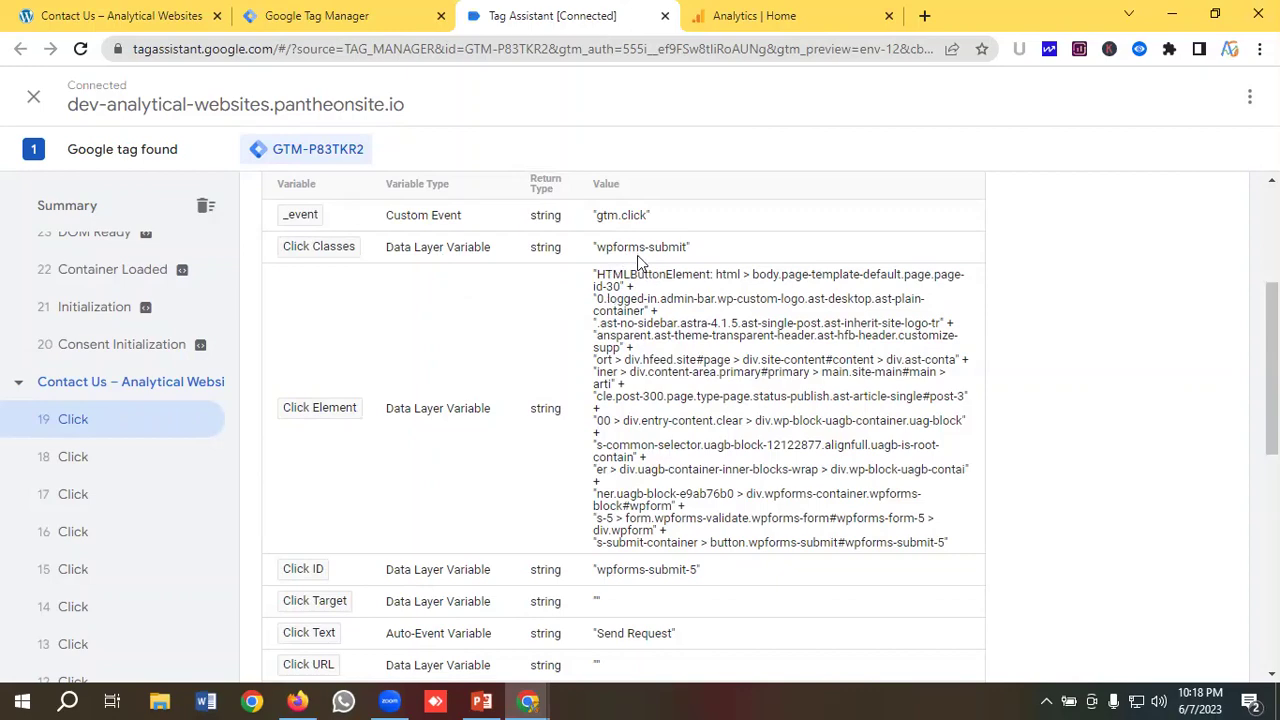
# Step: Copy the Click ID value wpforms-submit-5 from the Click event's variables
pyautogui.scroll(-3, 617, 293)
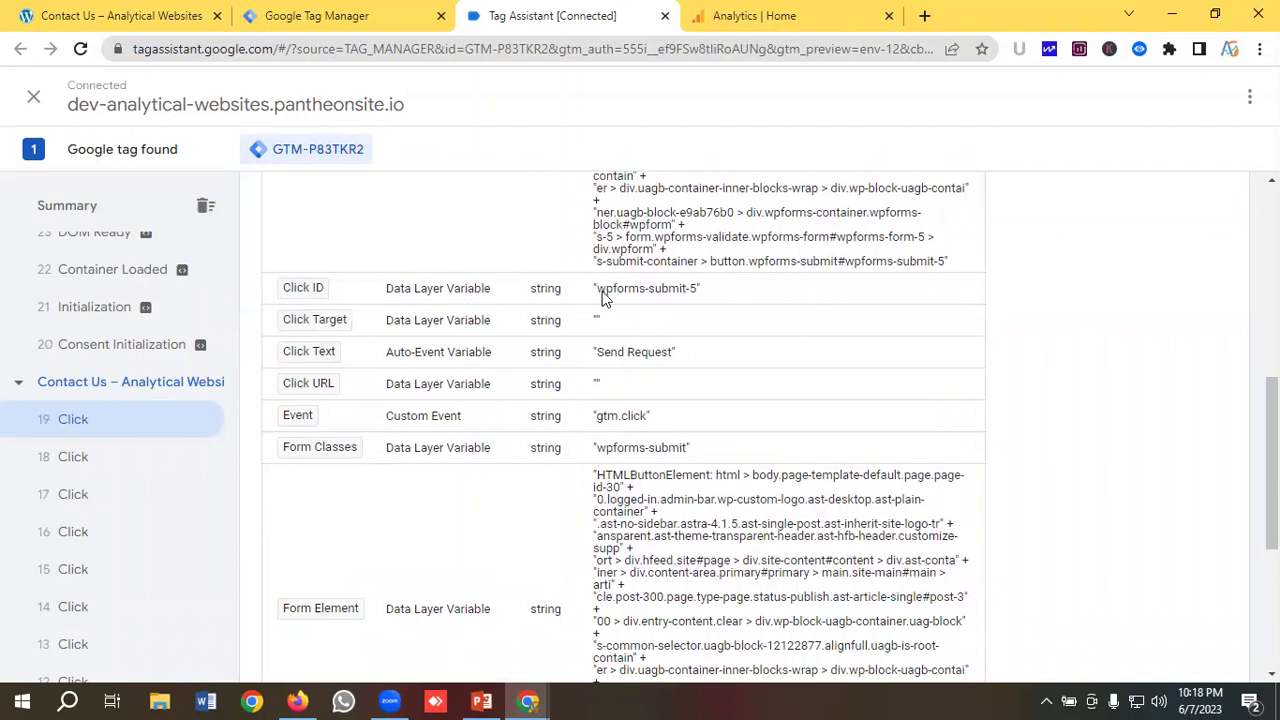
pyautogui.moveTo(598, 290); pyautogui.dragTo(688, 287)
pyautogui.rightClick(654, 288)
pyautogui.click(672, 304)
# Step: Set the Lead Form Trigger in Tag Manager to fire on Some Clicks where Click ID equals wpforms-submit-5
pyautogui.click(358, 18)
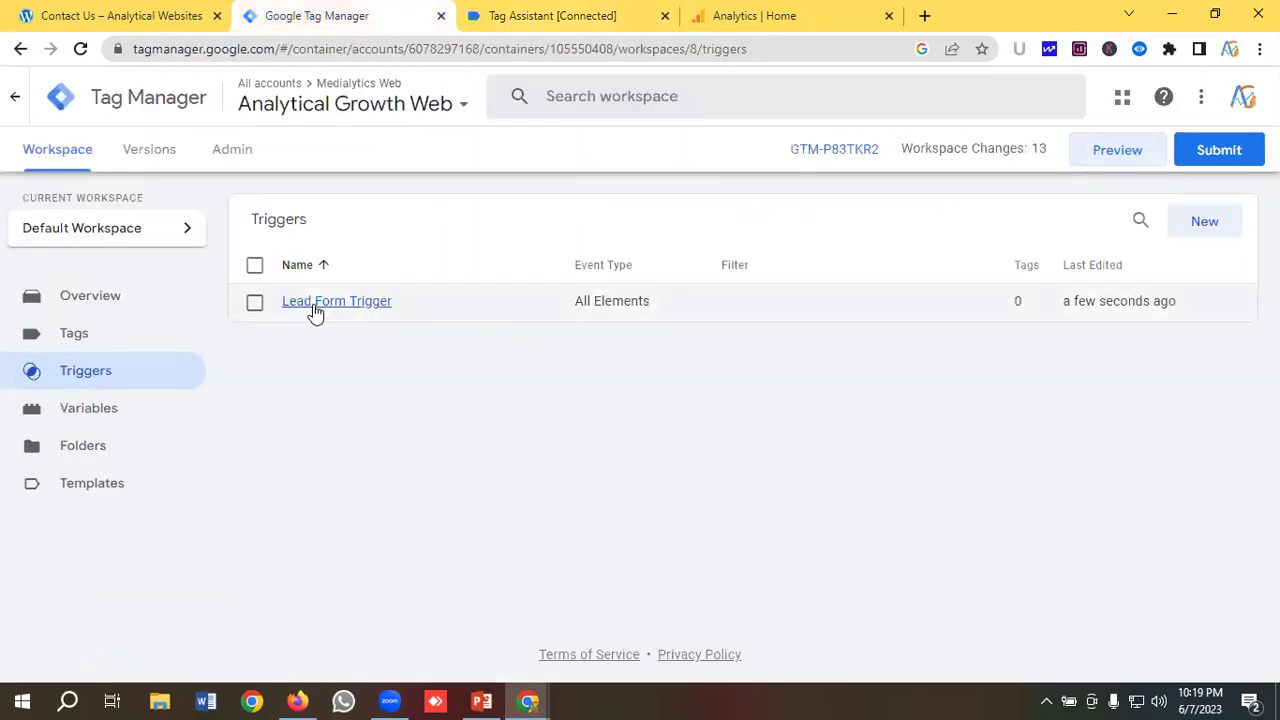
pyautogui.click(338, 302)
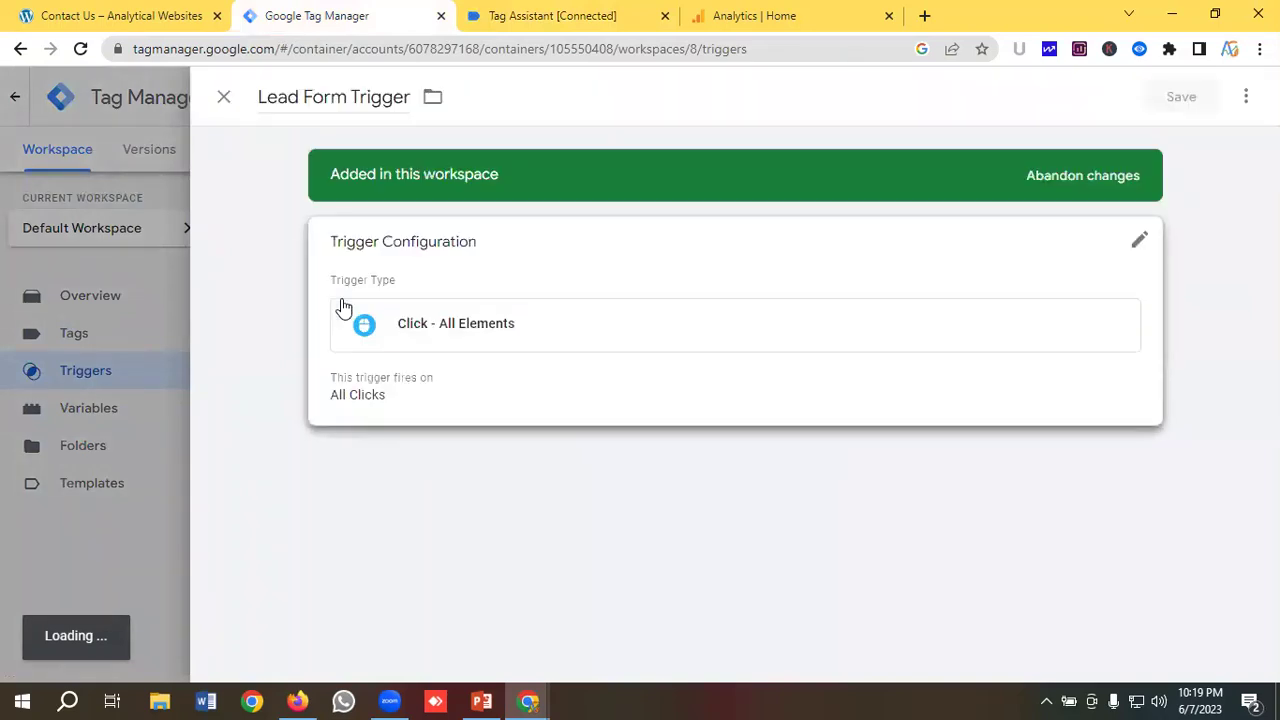
pyautogui.click(474, 332)
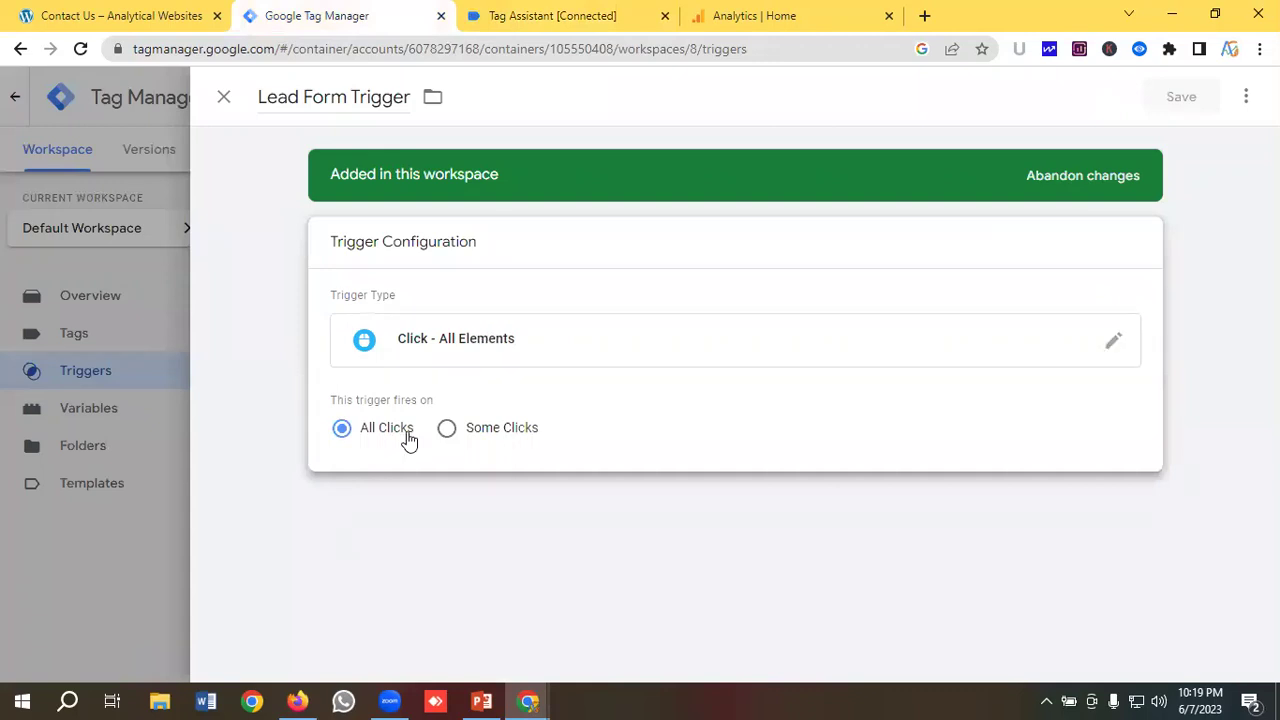
pyautogui.press('Right')
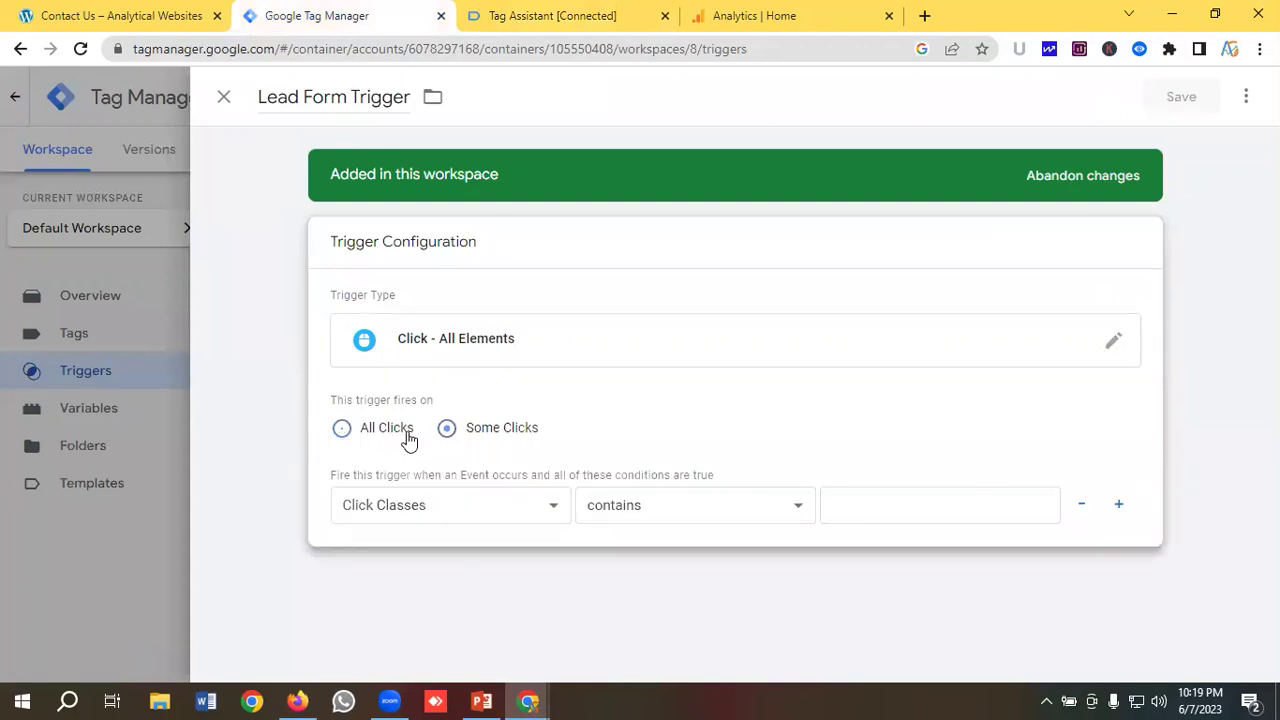
pyautogui.click(446, 506)
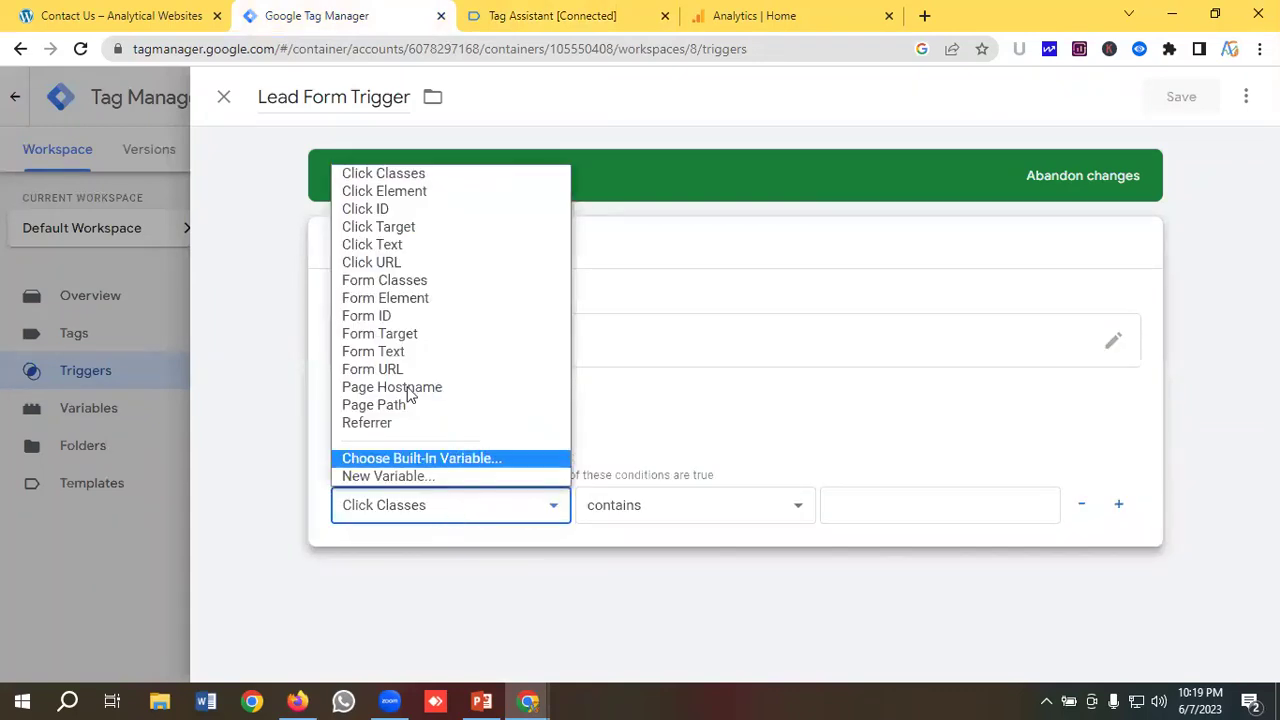
pyautogui.click(378, 209)
pyautogui.click(618, 507)
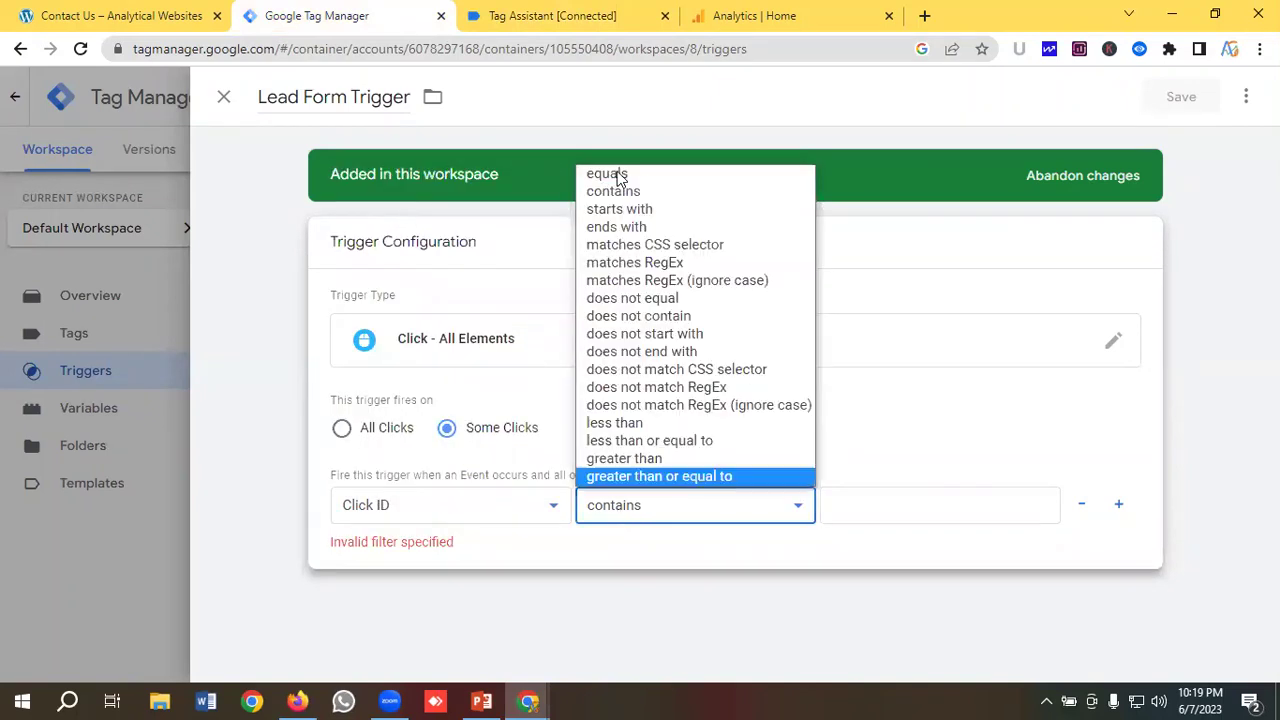
pyautogui.click(612, 176)
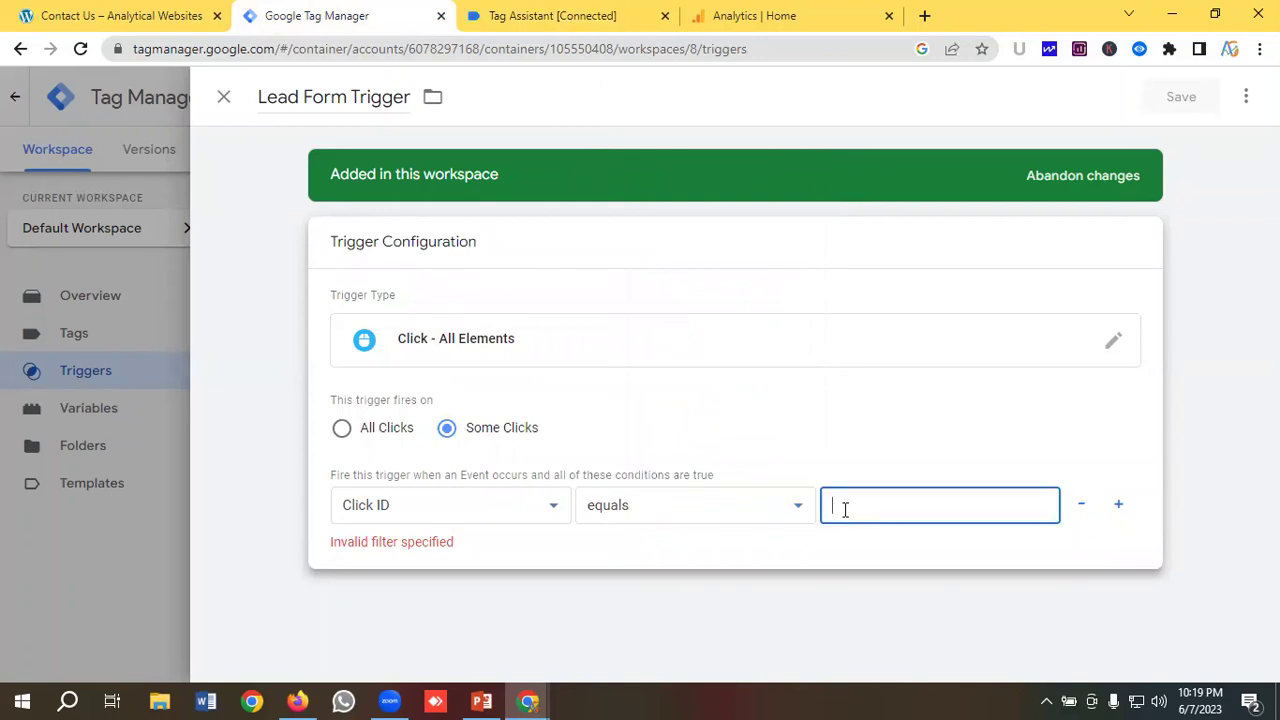
pyautogui.hotkey('ctrl', 'v')
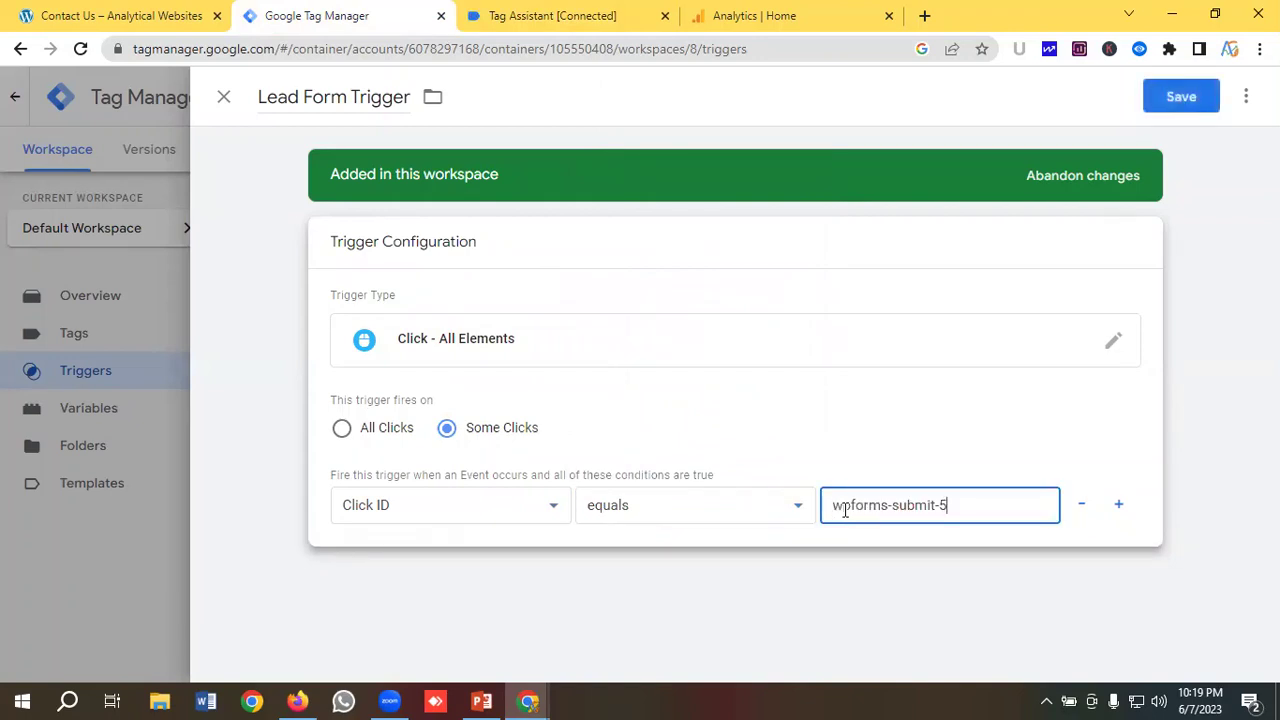
# Step: Compare the Click Classes and Click ID values in Tag Assistant with the variables available for the Lead Form Trigger's condition
pyautogui.click(566, 15)
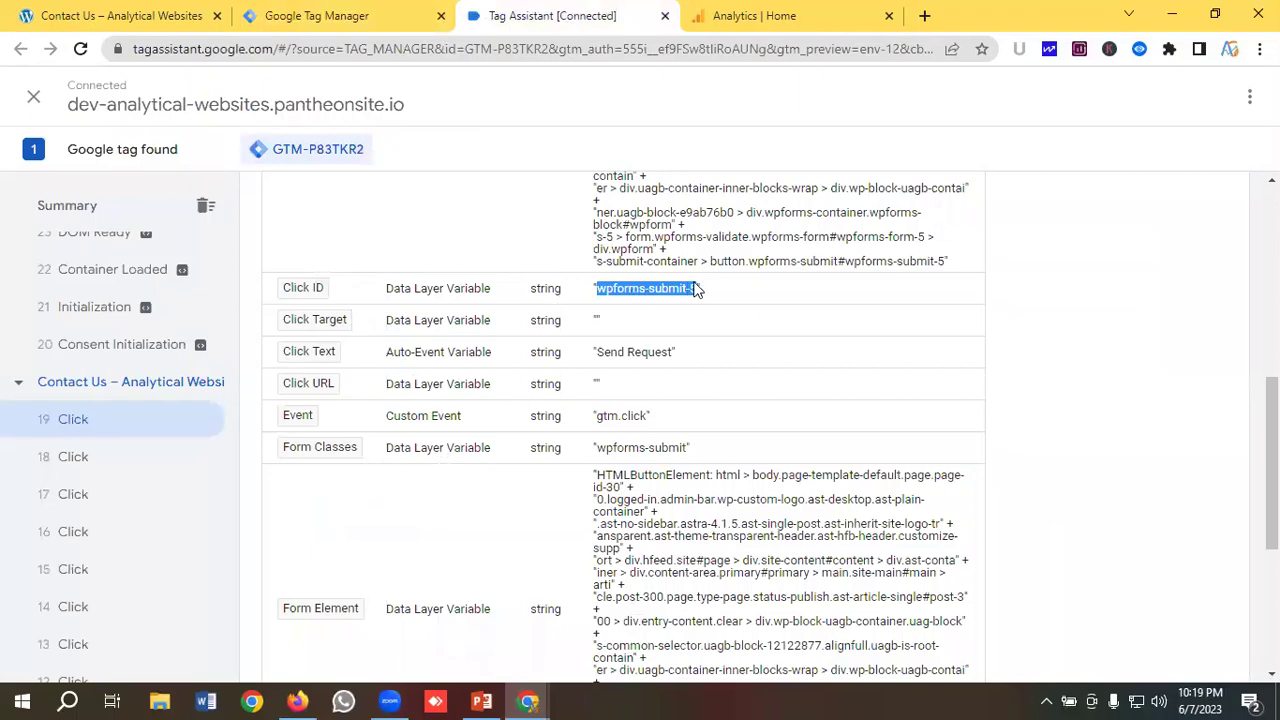
pyautogui.scroll(2, 605, 345)
pyautogui.scroll(1, 562, 352)
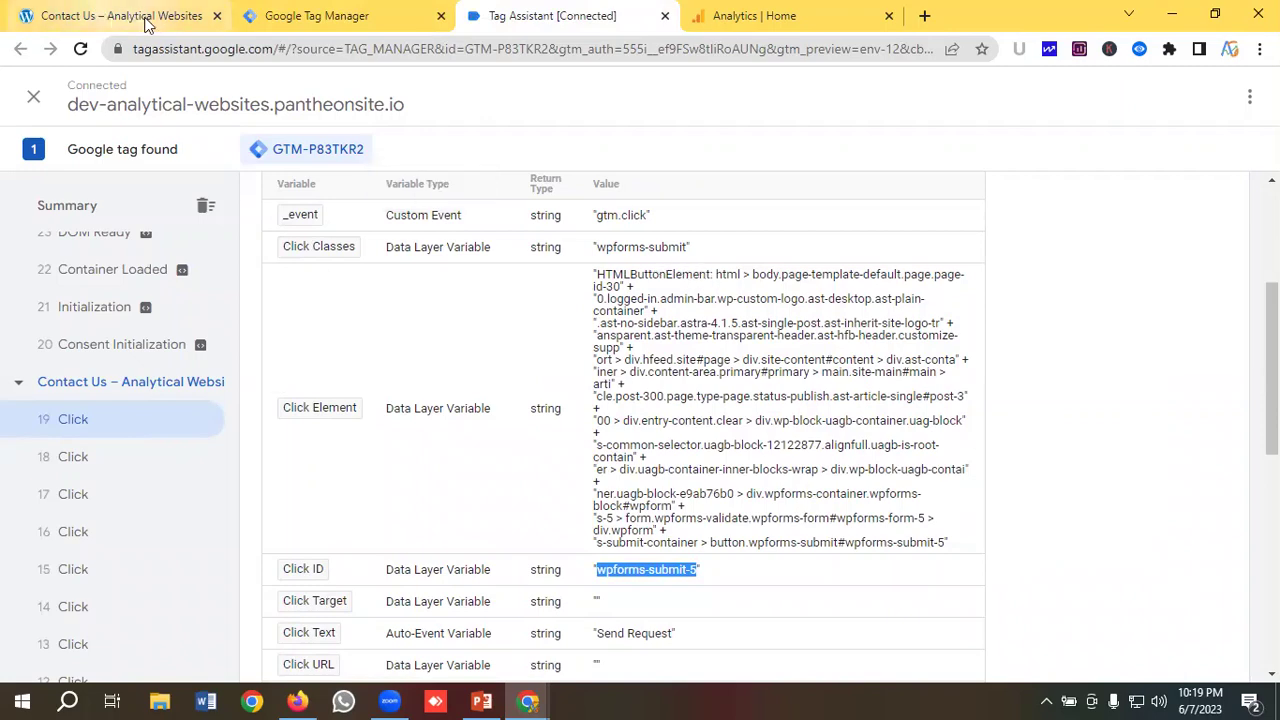
pyautogui.click(350, 12)
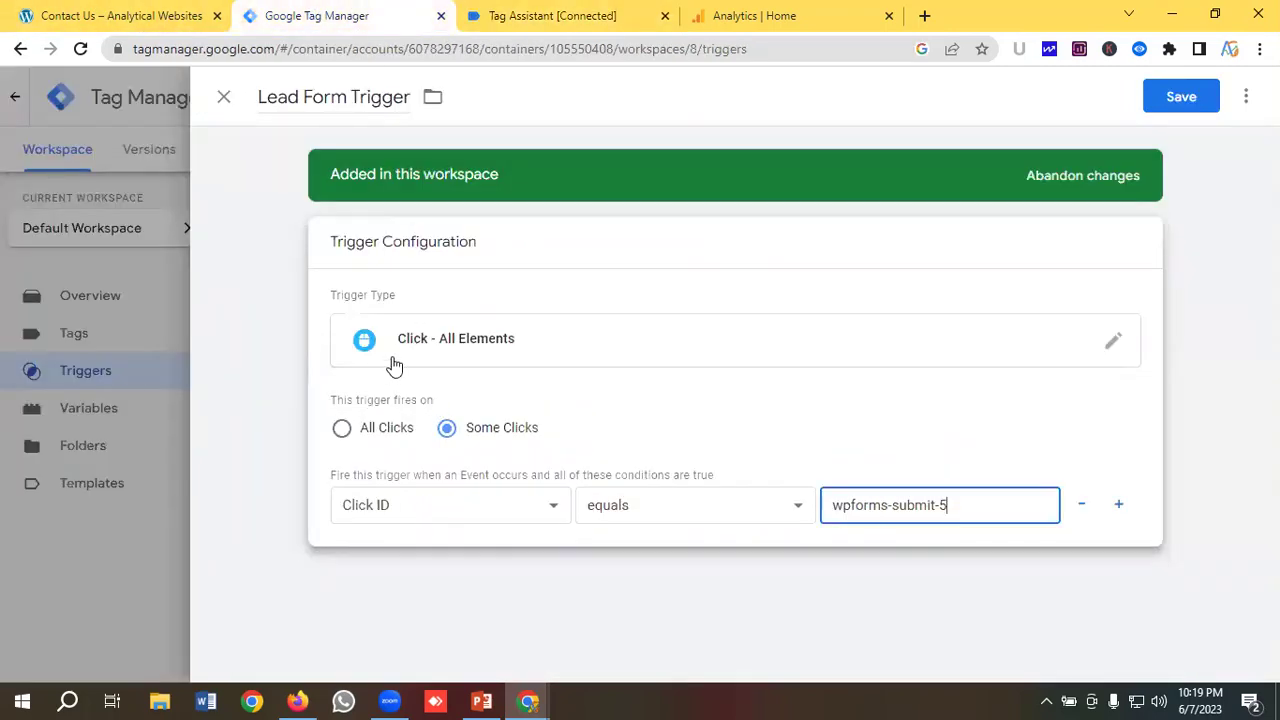
pyautogui.click(437, 505)
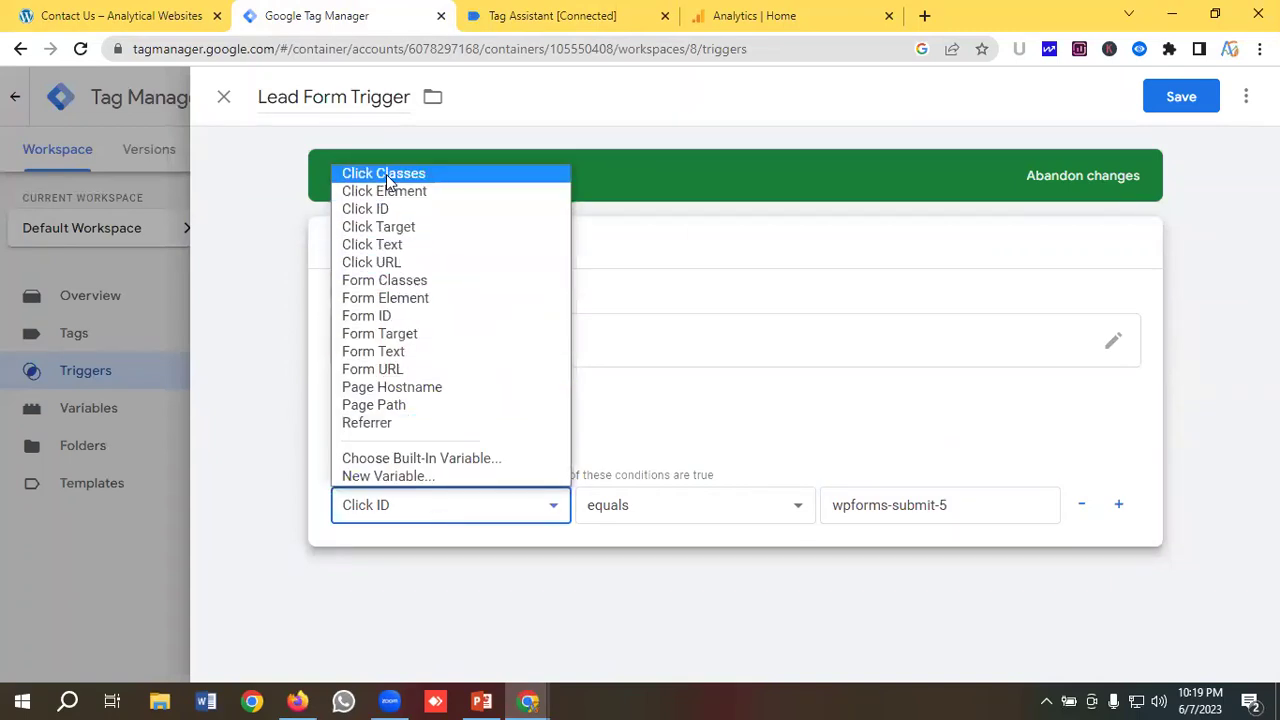
pyautogui.click(500, 8)
pyautogui.click(500, 8)
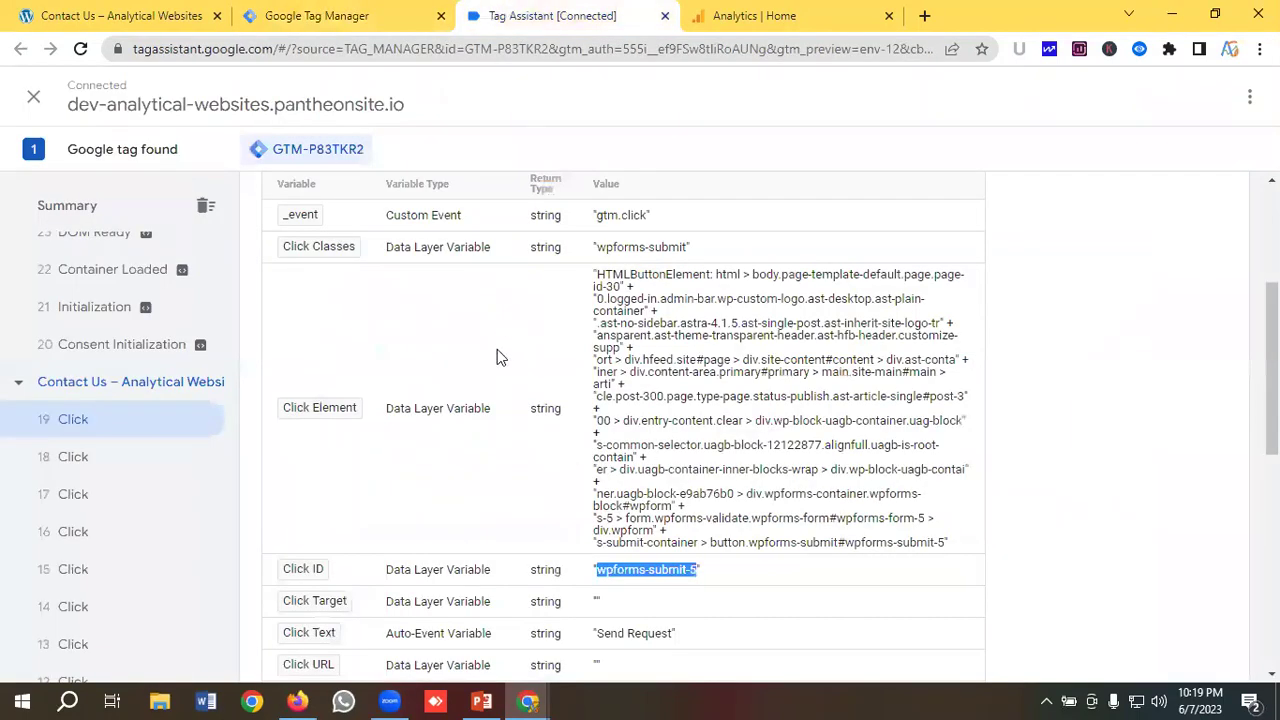
# Step: Review the Click event's Click and Form variables in Tag Assistant against the variables offered for the Lead Form Trigger's condition
pyautogui.scroll(1, 400, 345)
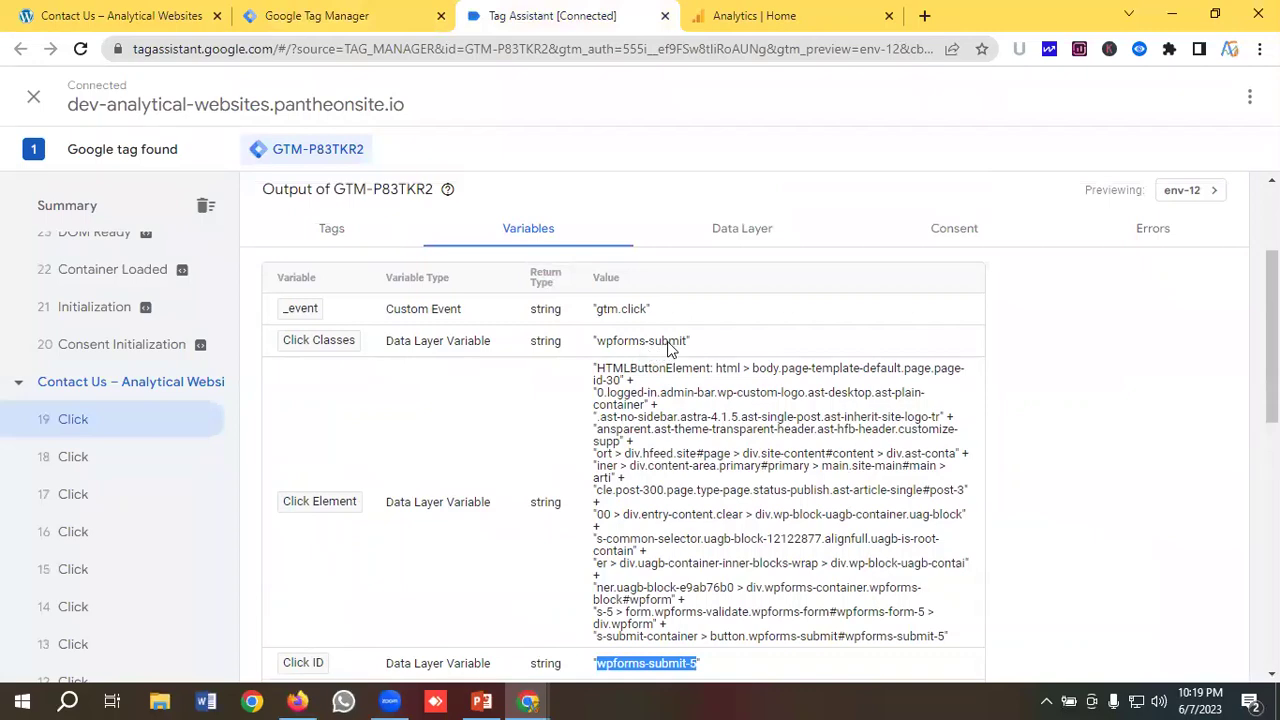
pyautogui.click(320, 15)
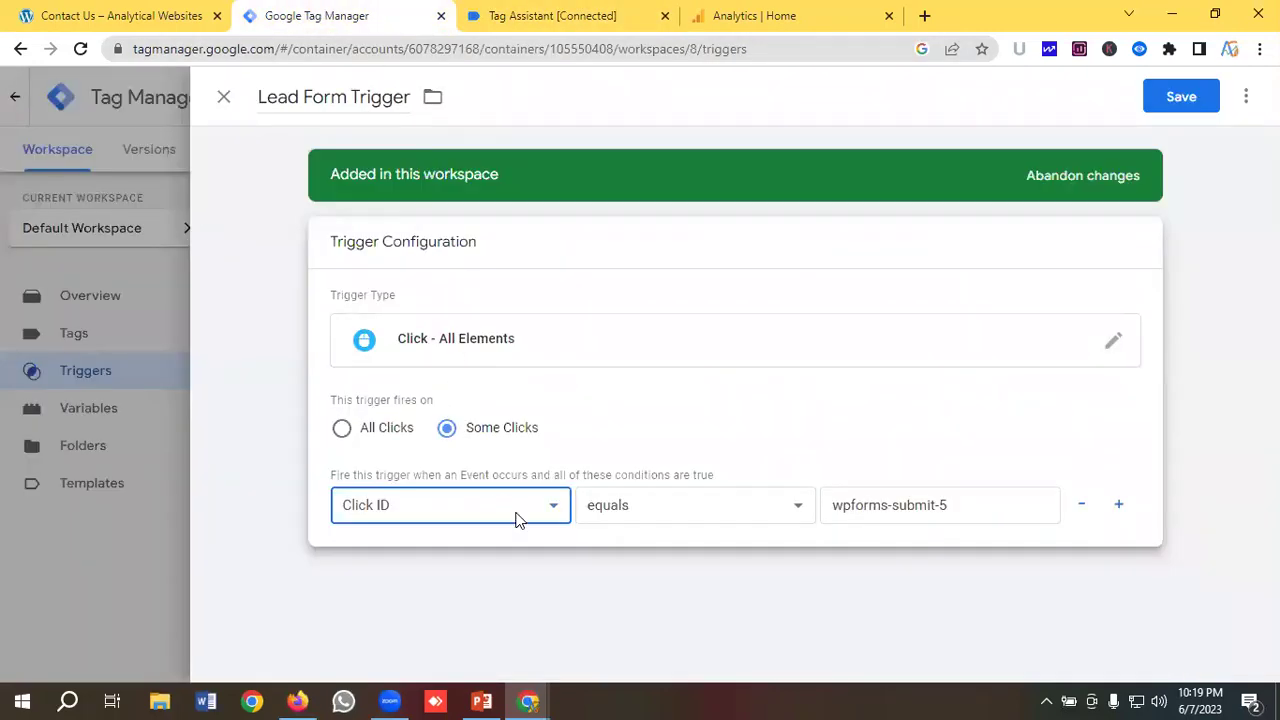
pyautogui.click(482, 512)
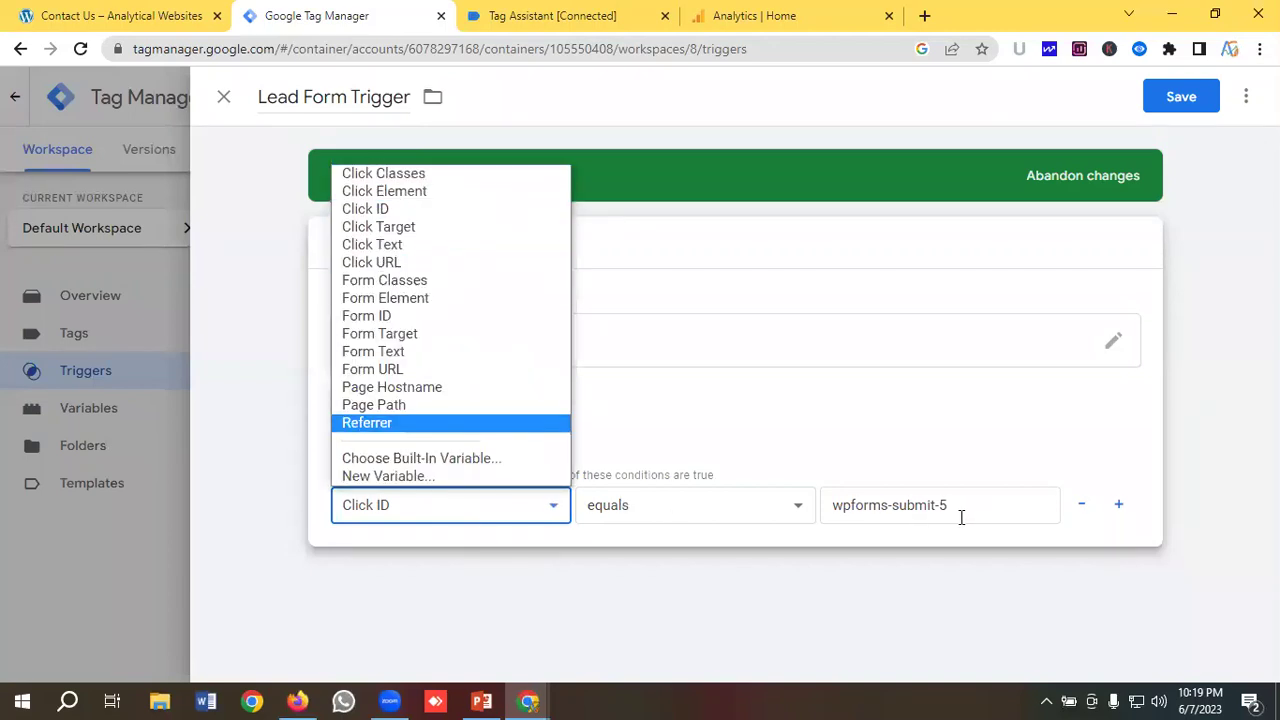
pyautogui.click(530, 12)
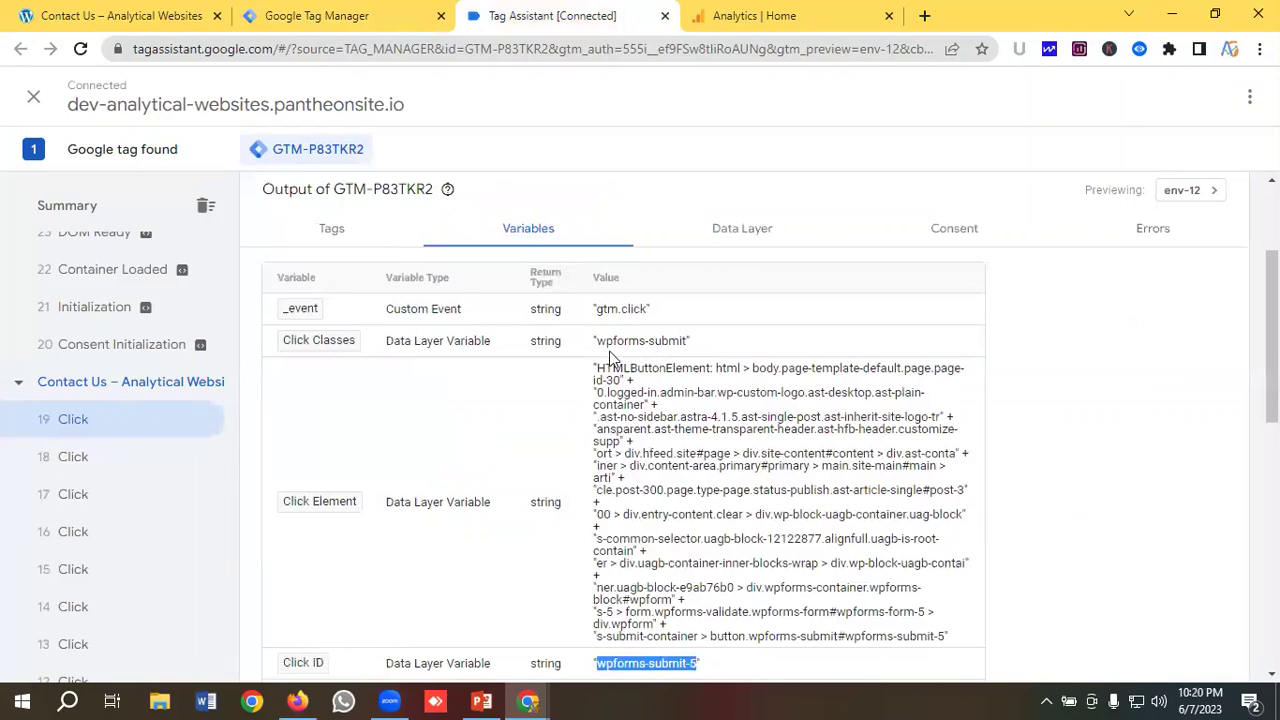
pyautogui.scroll(-4, 470, 505)
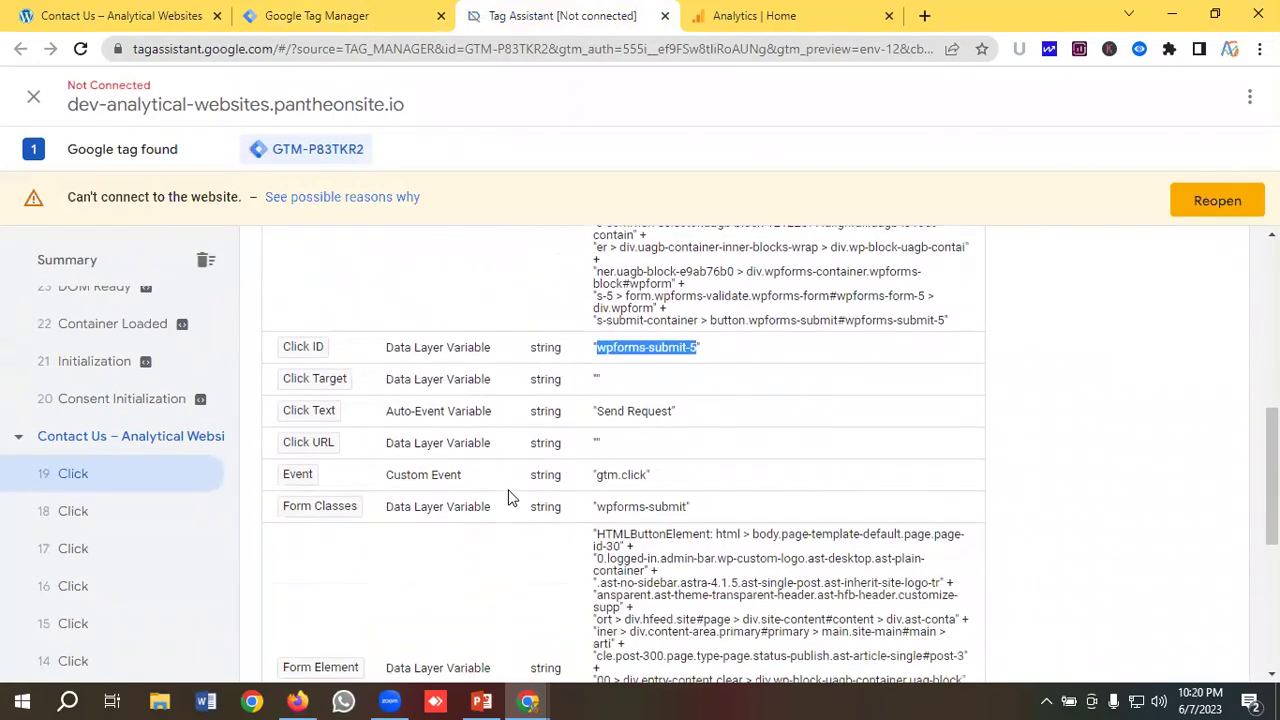
pyautogui.scroll(-3, 508, 497)
pyautogui.scroll(-2, 477, 407)
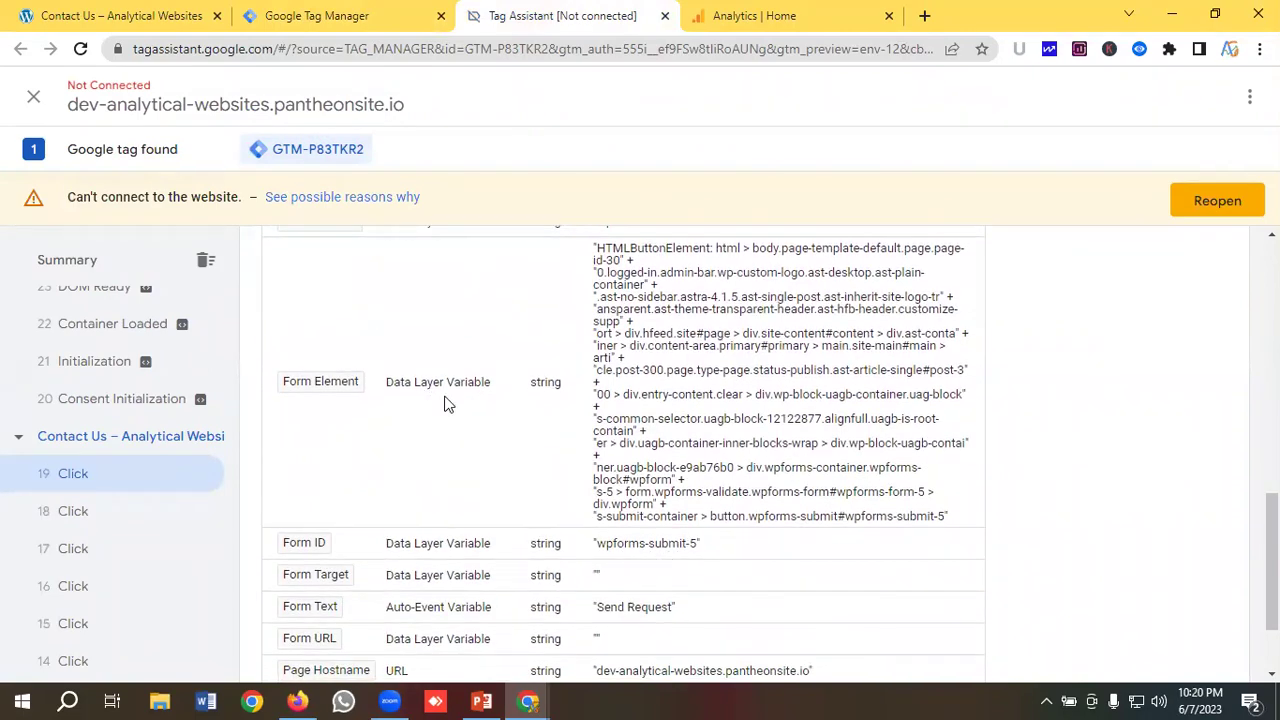
# Step: Return to Tag Manager and save the Lead Form Trigger with its Click ID condition
pyautogui.click(352, 14)
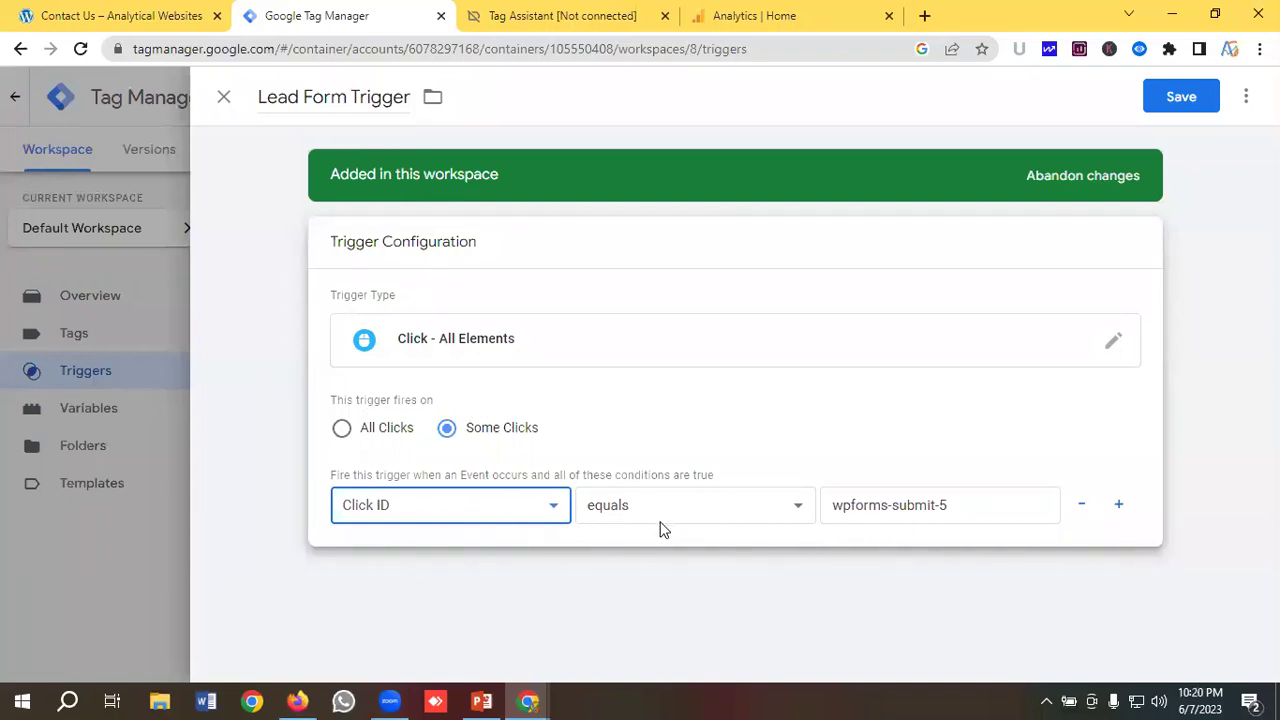
pyautogui.click(1180, 96)
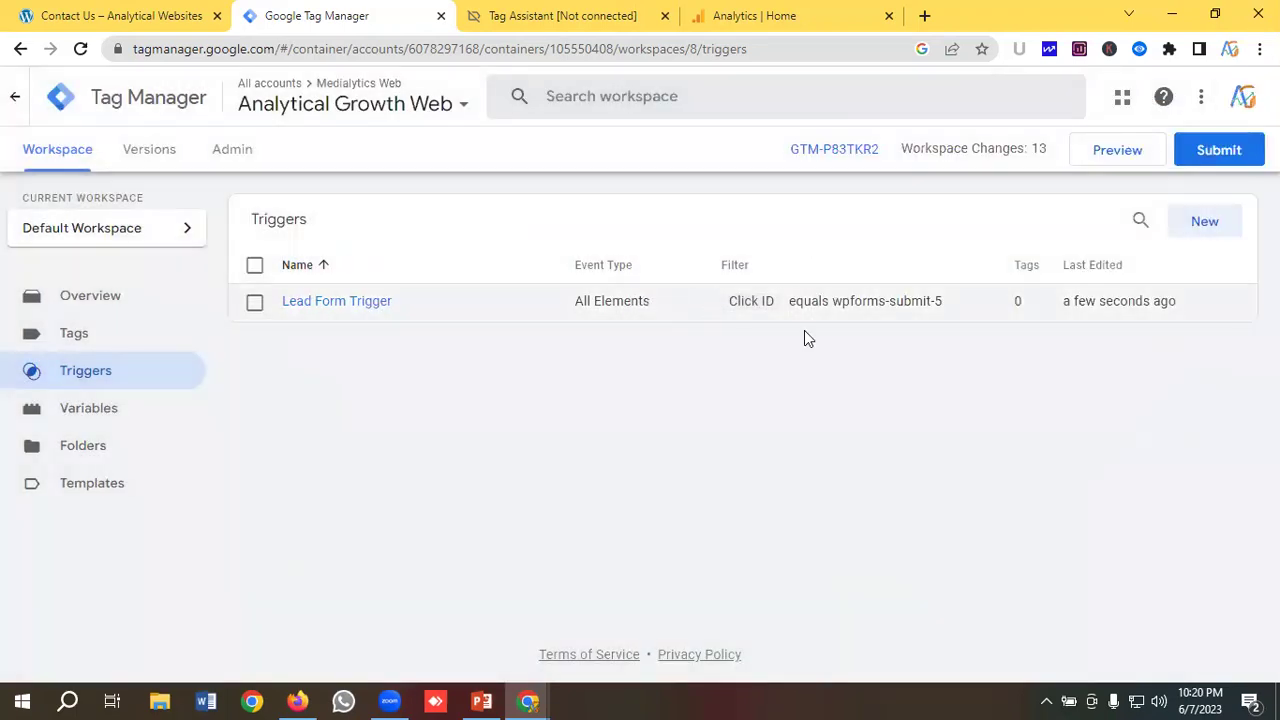
# Step: Create a tag named GA4 Base Tag with the type Google Analytics: GA4 Configuration
pyautogui.click(80, 341)
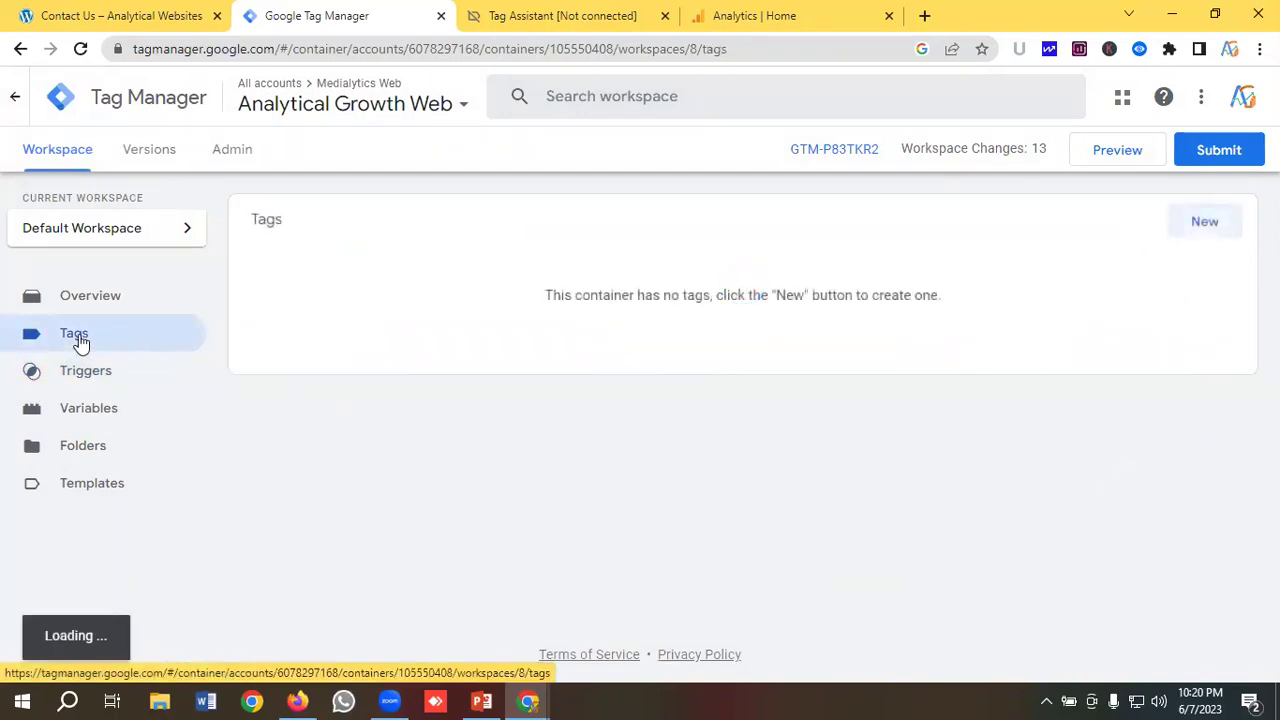
pyautogui.click(1207, 224)
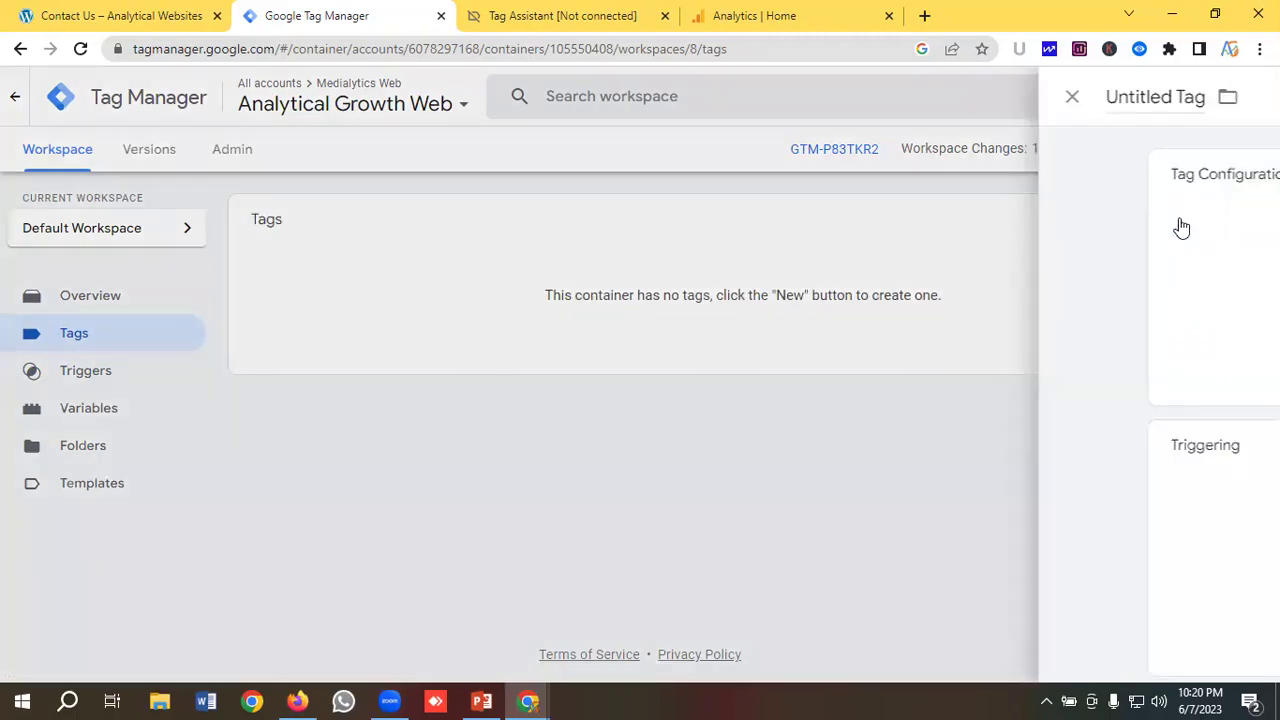
pyautogui.click(321, 95)
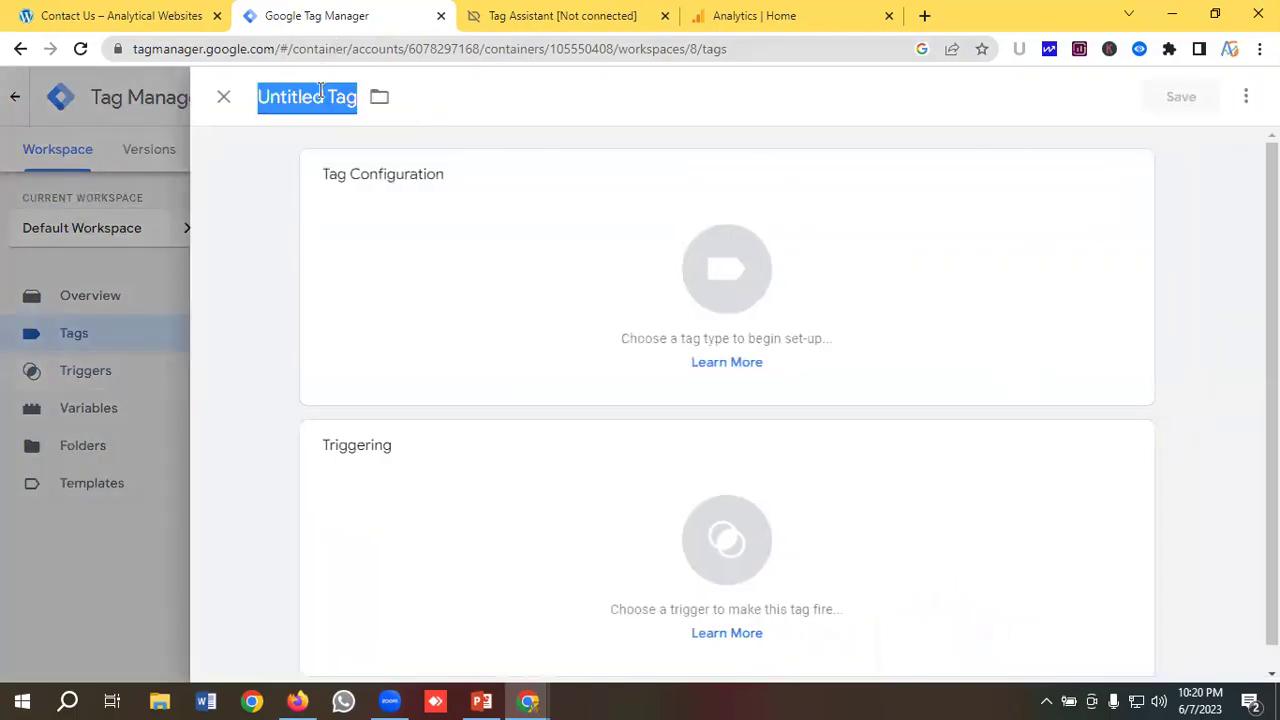
pyautogui.press('BackSpace')
pyautogui.write('GA4 Base Tag')
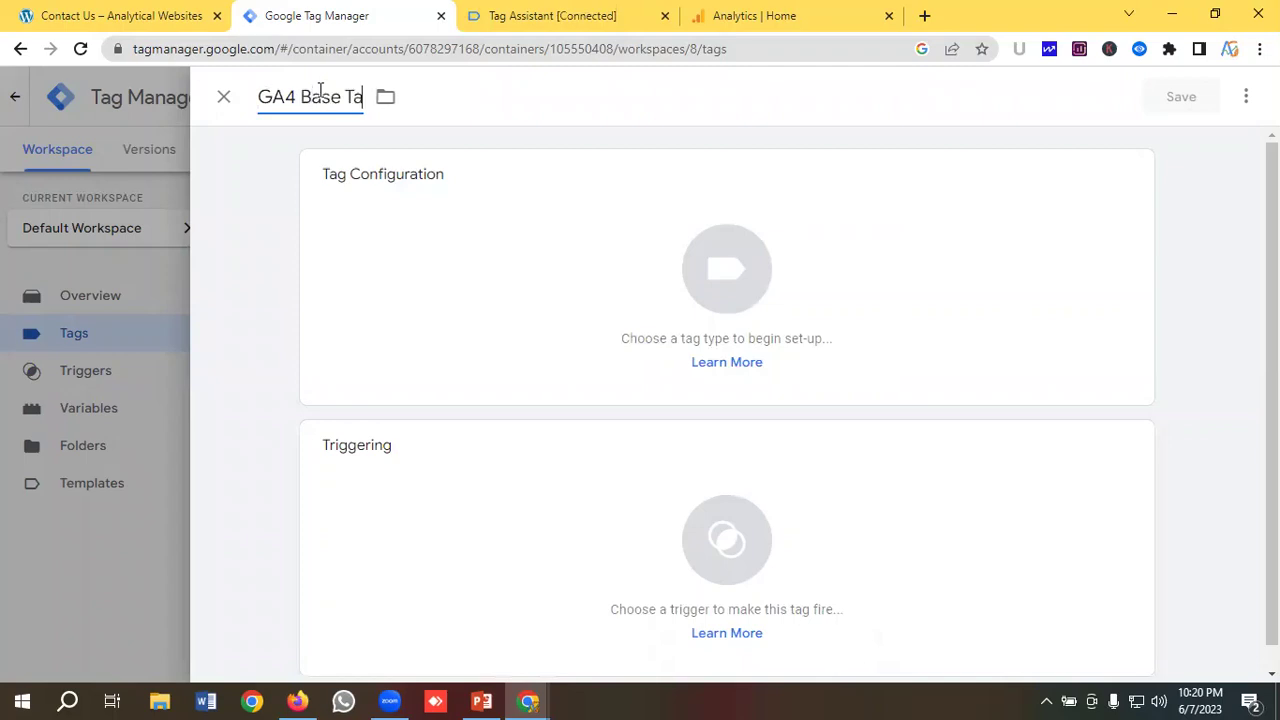
pyautogui.click(713, 264)
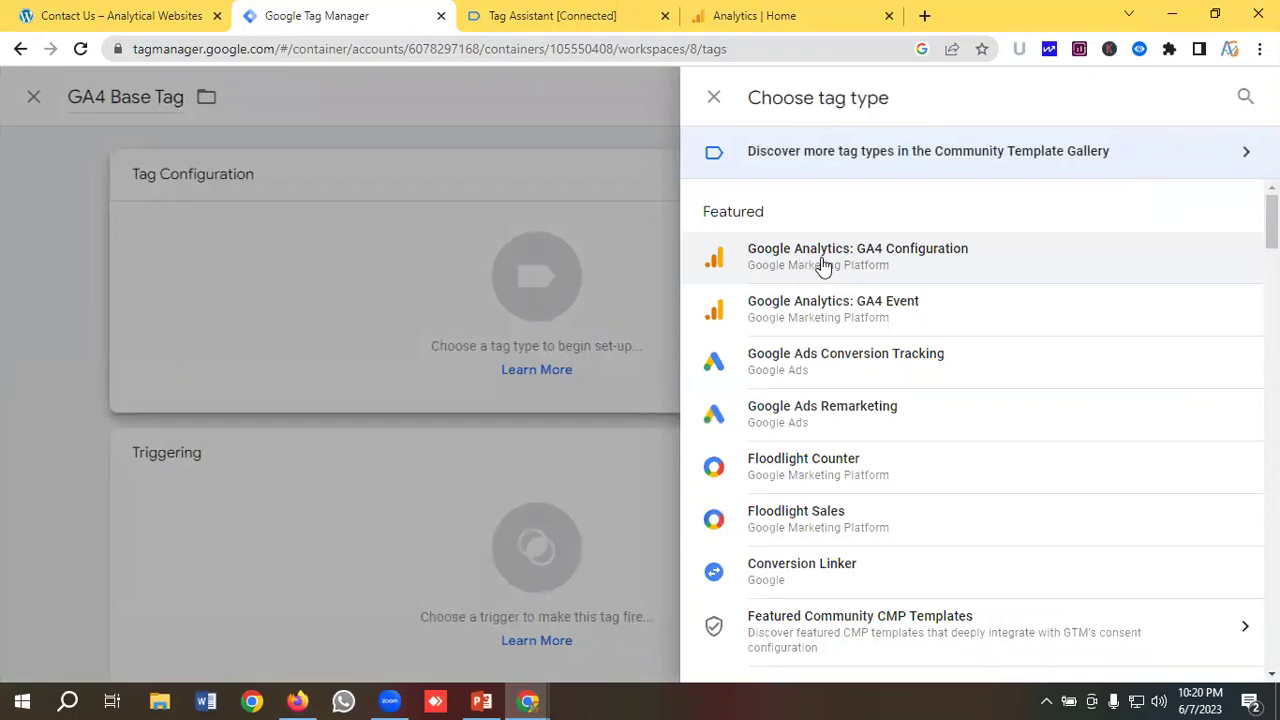
pyautogui.click(830, 262)
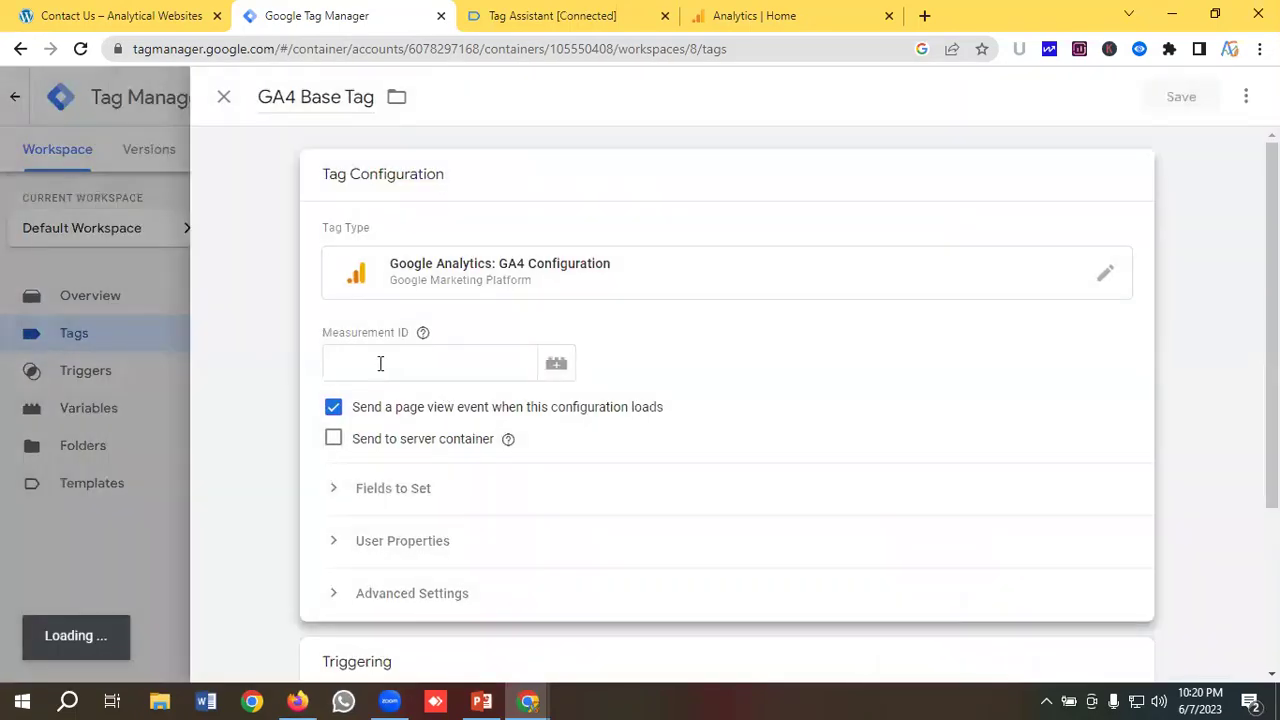
# Step: Switch to Google Analytics and copy the measurement ID from the property's Analytical Web data stream
pyautogui.click(380, 363)
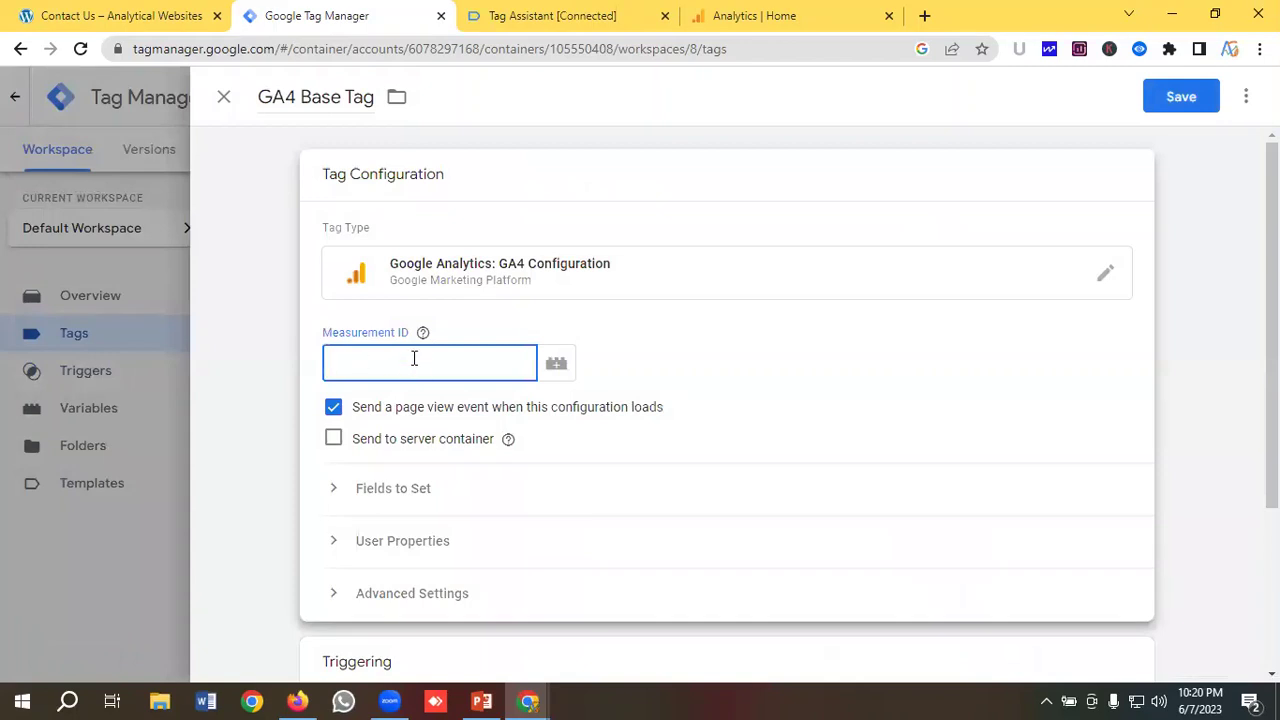
pyautogui.click(750, 14)
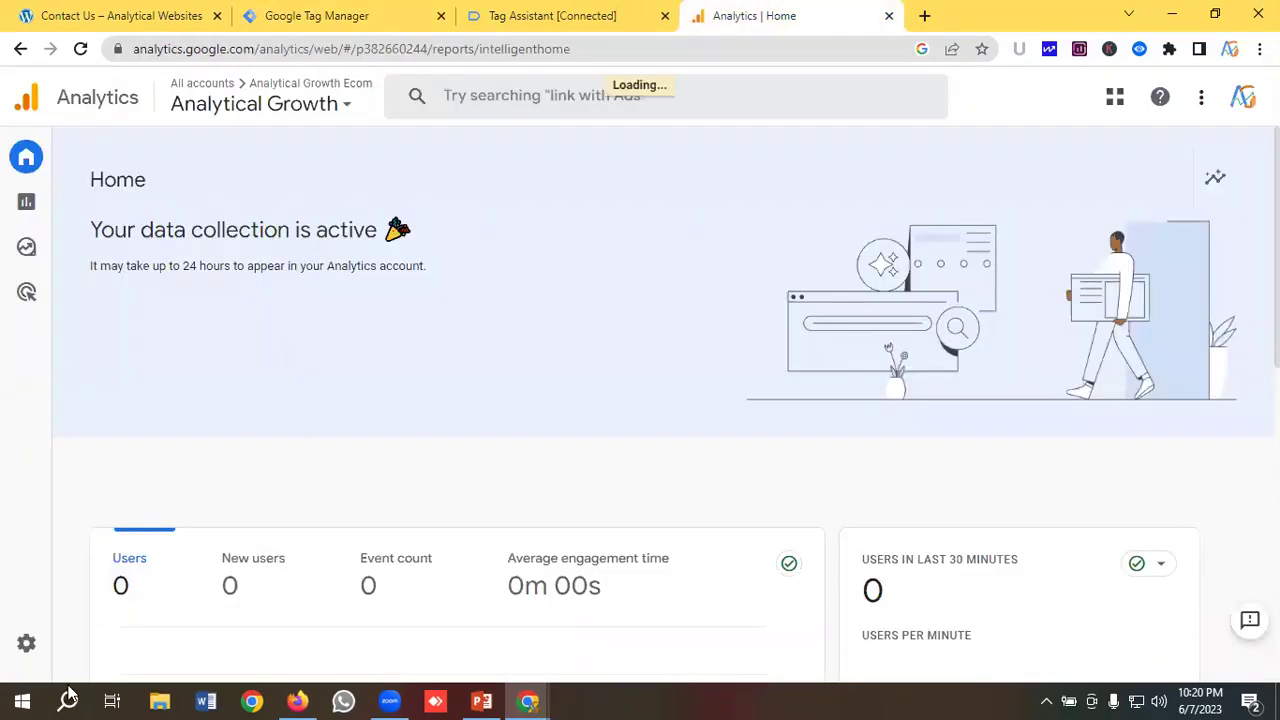
pyautogui.moveTo(74, 660)
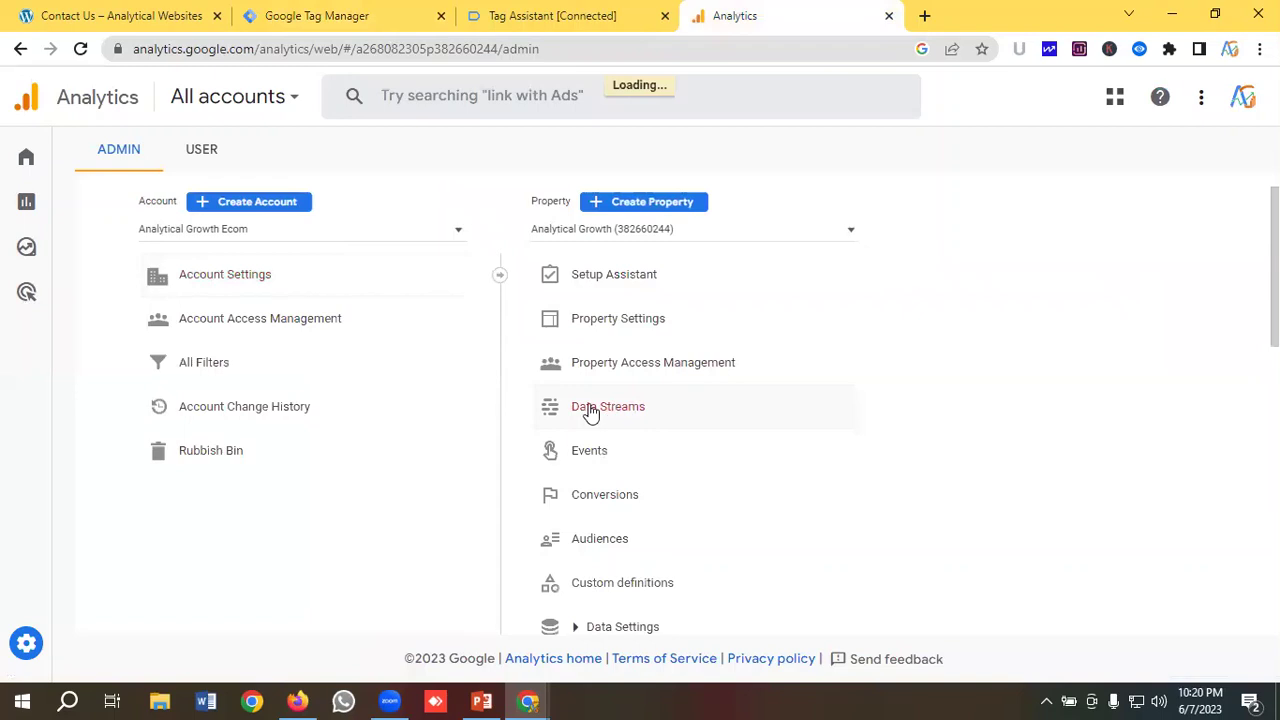
pyautogui.click(590, 410)
pyautogui.click(486, 337)
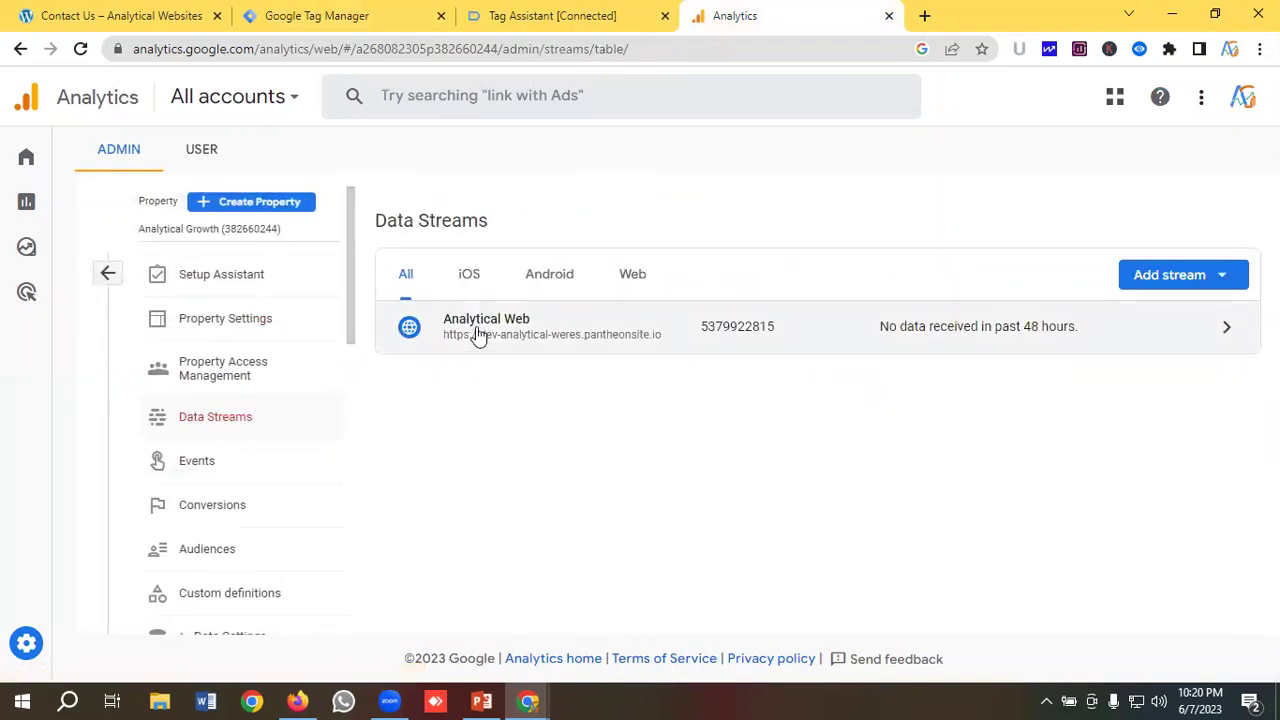
pyautogui.click(478, 335)
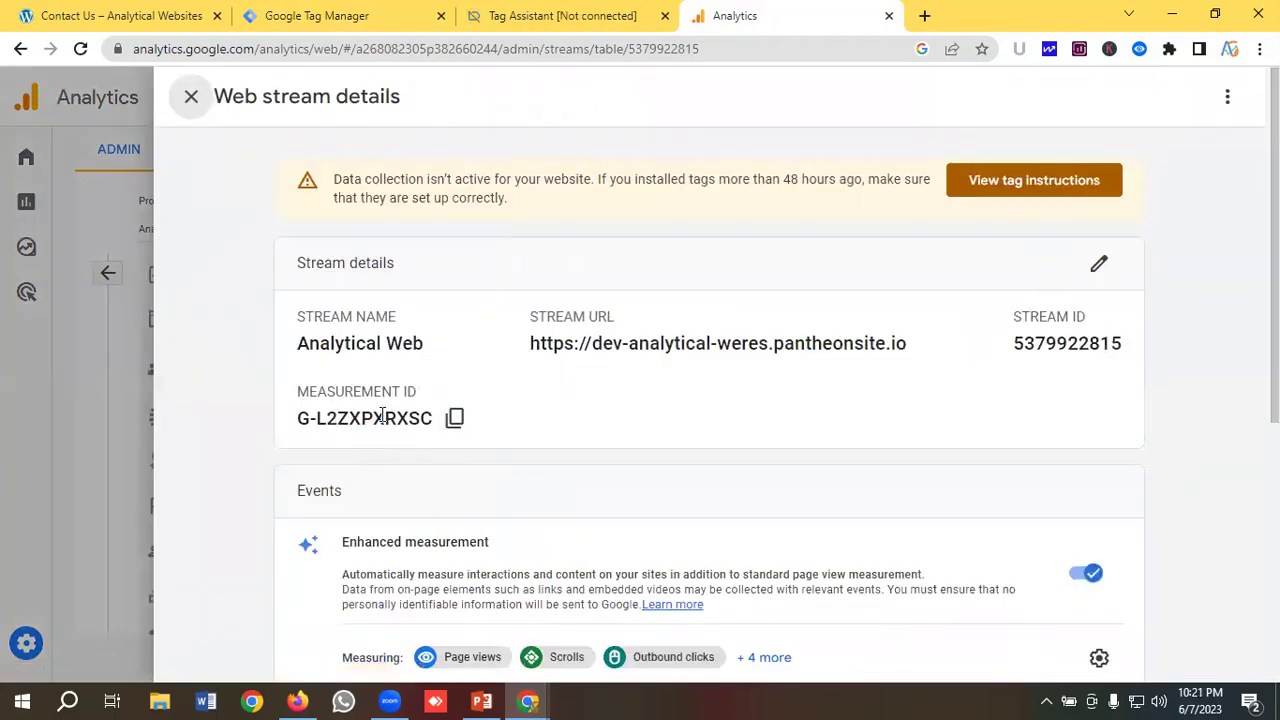
pyautogui.click(455, 418)
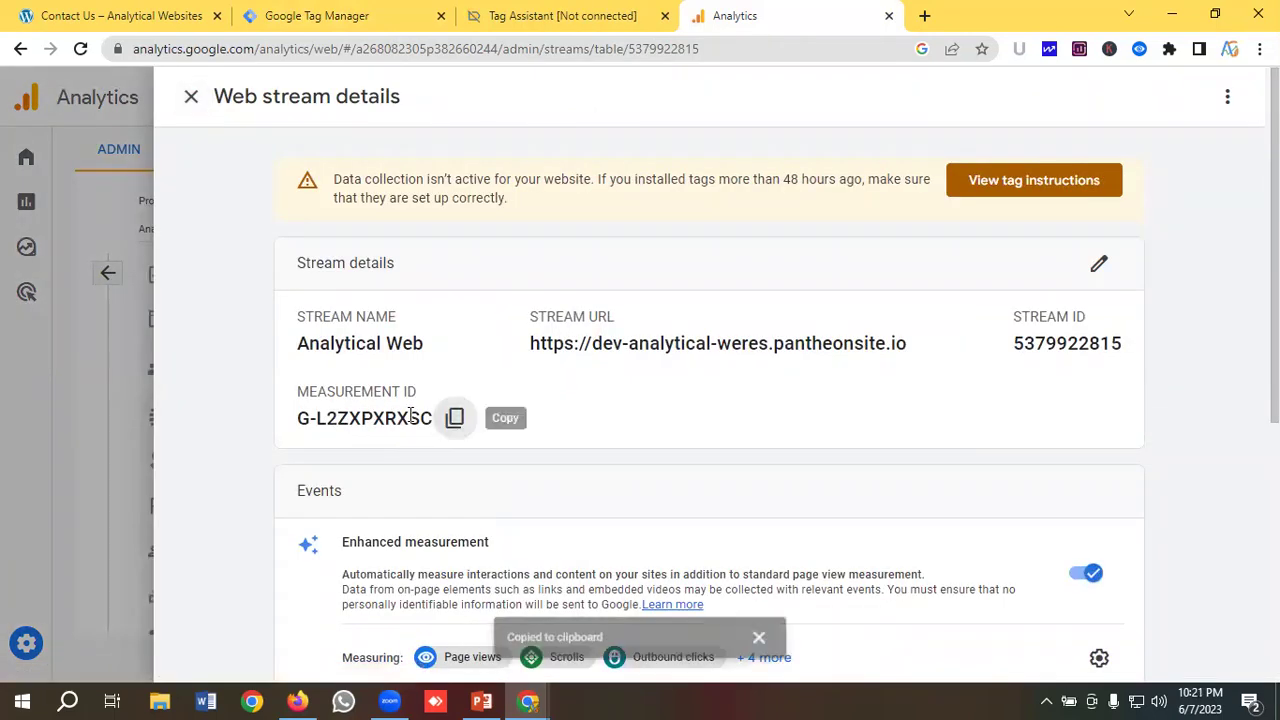
# Step: Paste the copied measurement ID into the GA4 Base Tag in Tag Manager
pyautogui.click(316, 15)
pyautogui.click(391, 370)
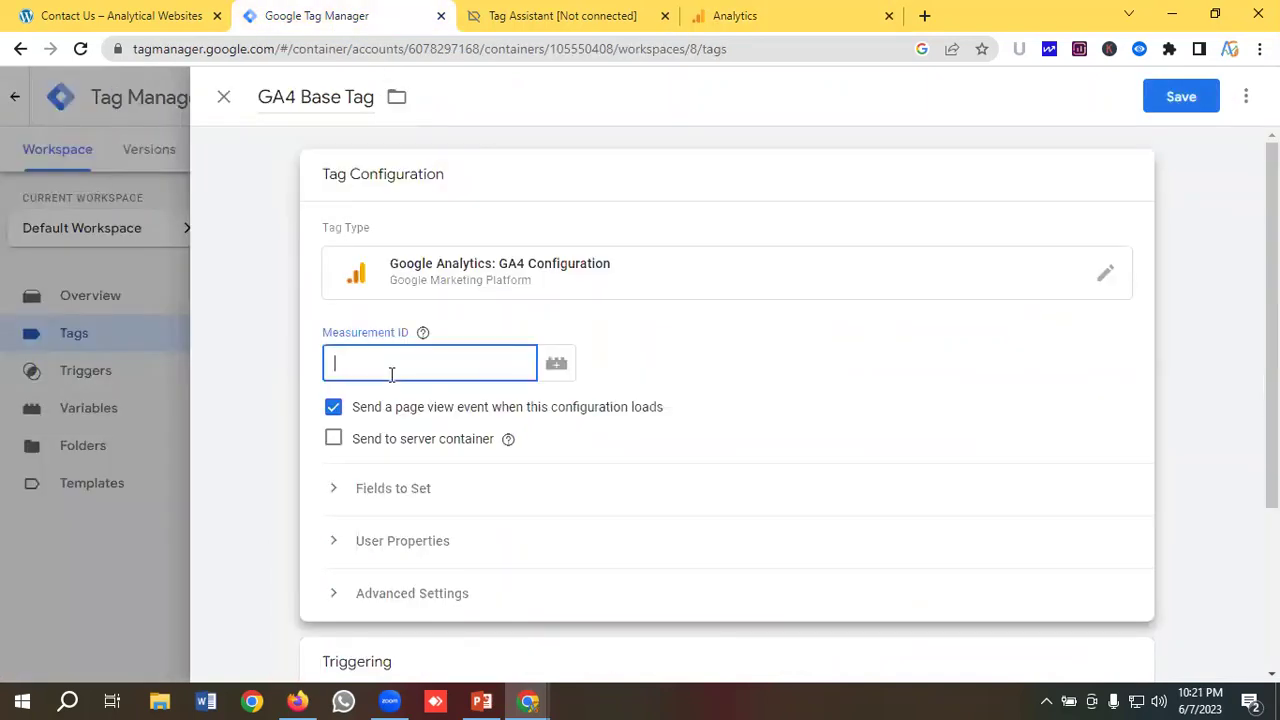
pyautogui.hotkey('ctrl', 'v')
# Step: Set the GA4 Base Tag to fire on All Pages and save it
pyautogui.scroll(-3, 445, 355)
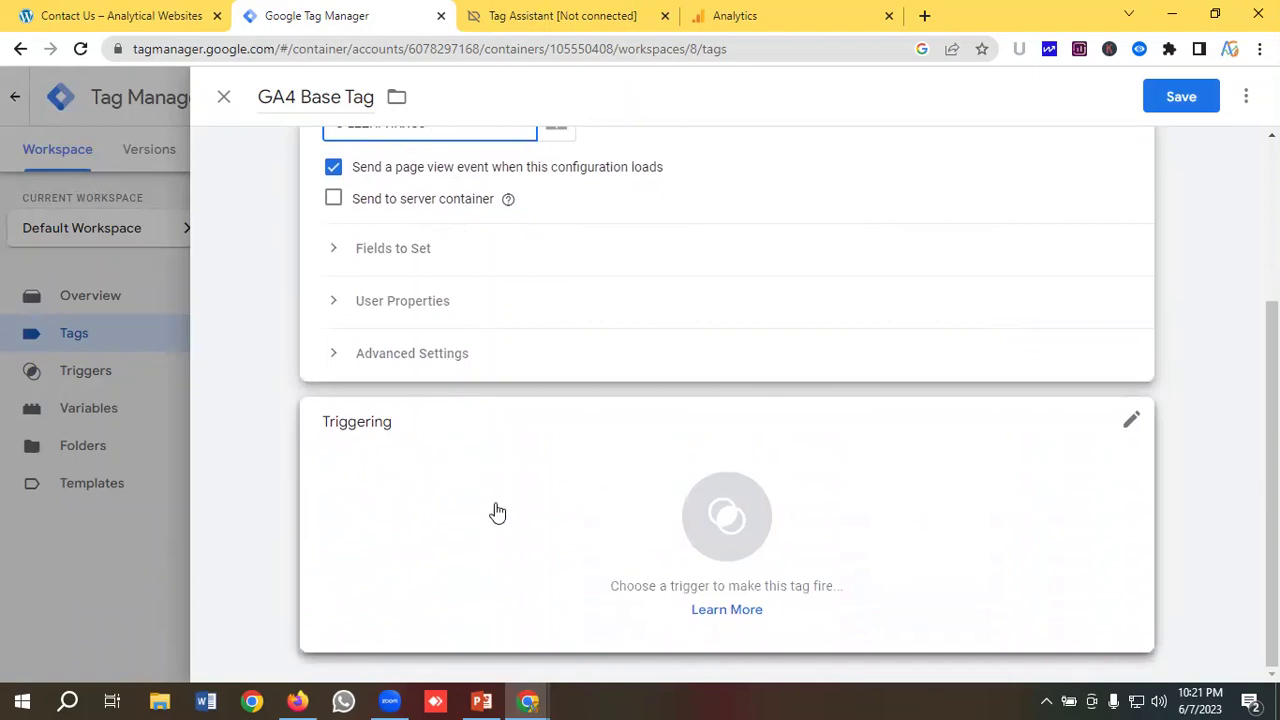
pyautogui.click(497, 503)
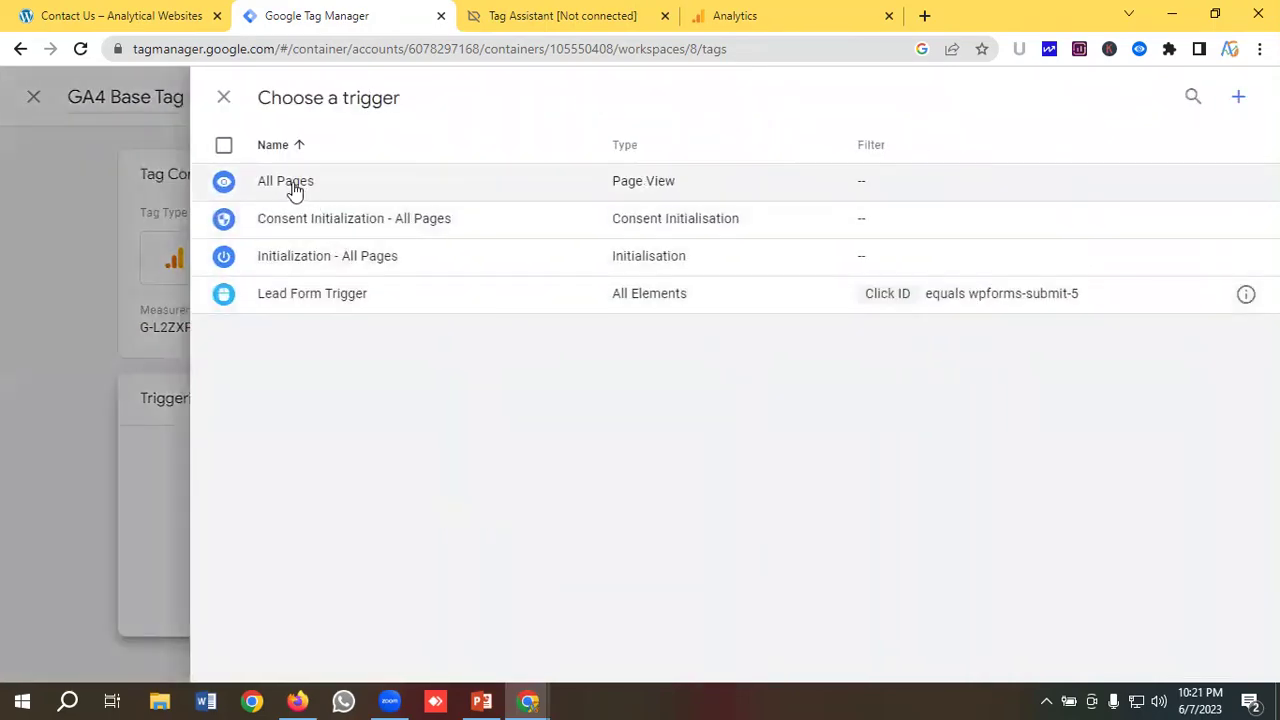
pyautogui.click(293, 186)
pyautogui.click(1168, 96)
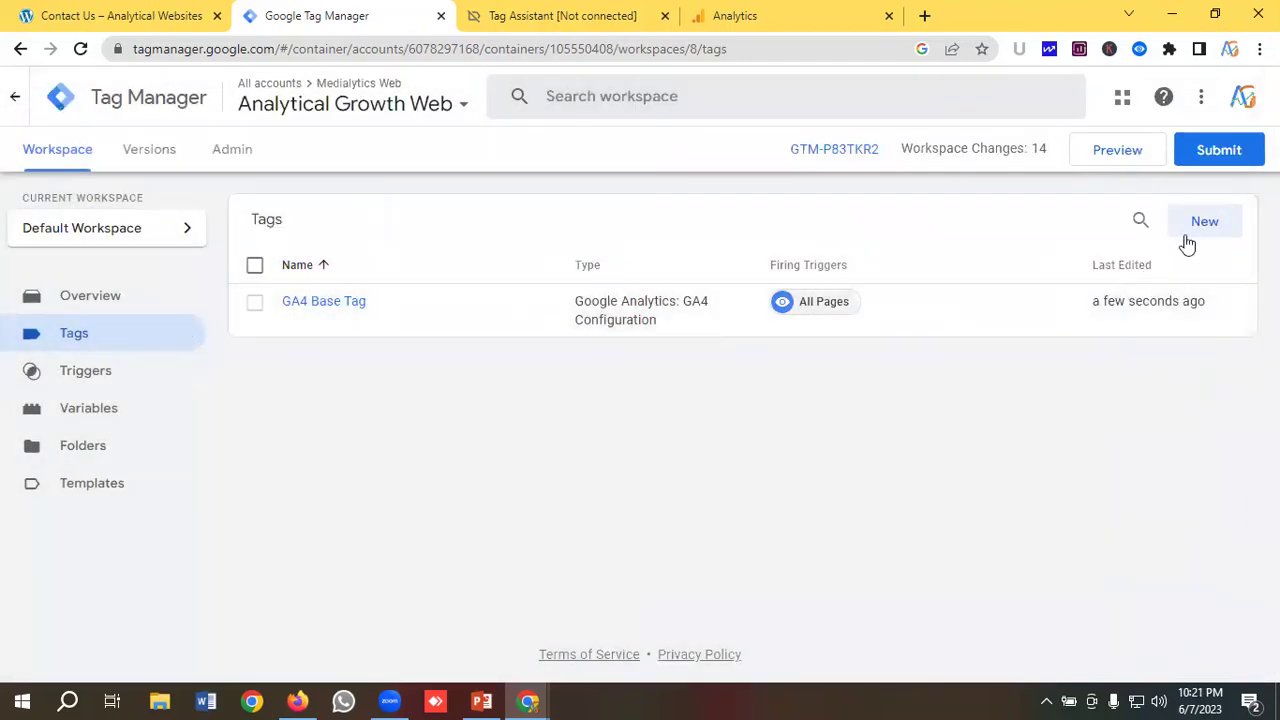
# Step: Create another tag and name it GA4 | Lead Form Submission
pyautogui.click(1199, 224)
pyautogui.click(306, 98)
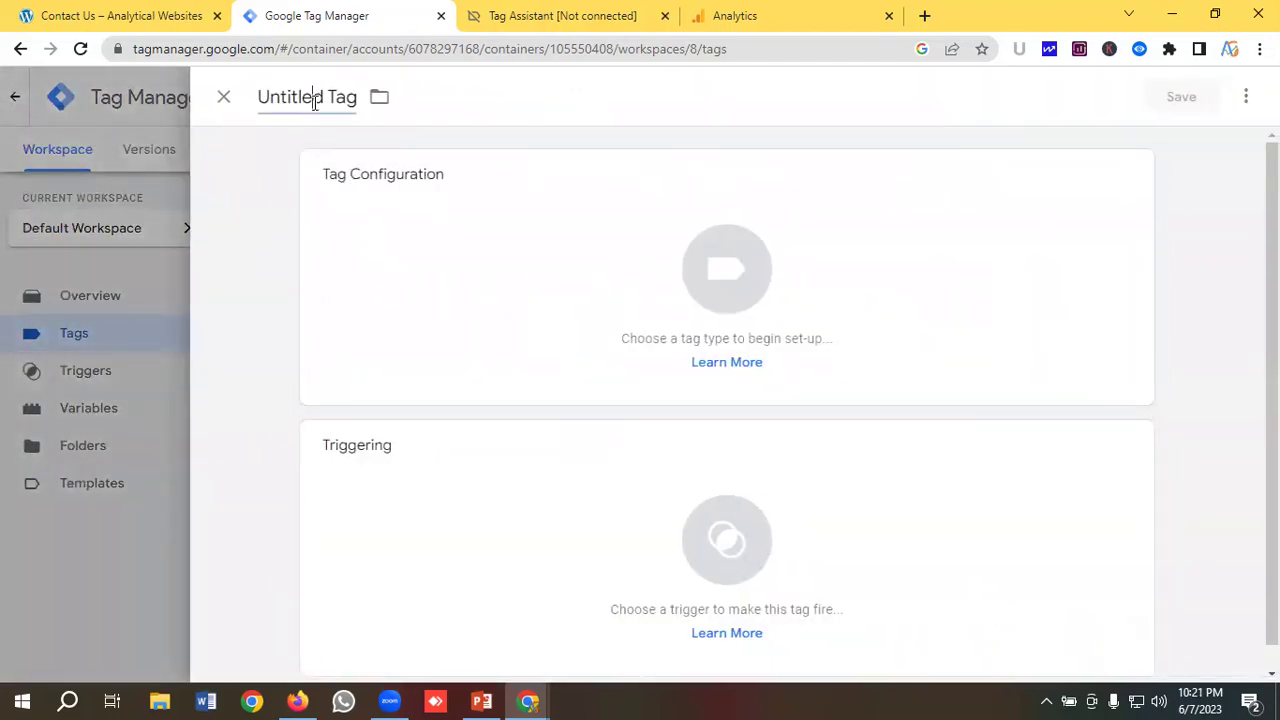
pyautogui.tripleClick(314, 102)
pyautogui.press('BackSpace')
pyautogui.write('GA4')
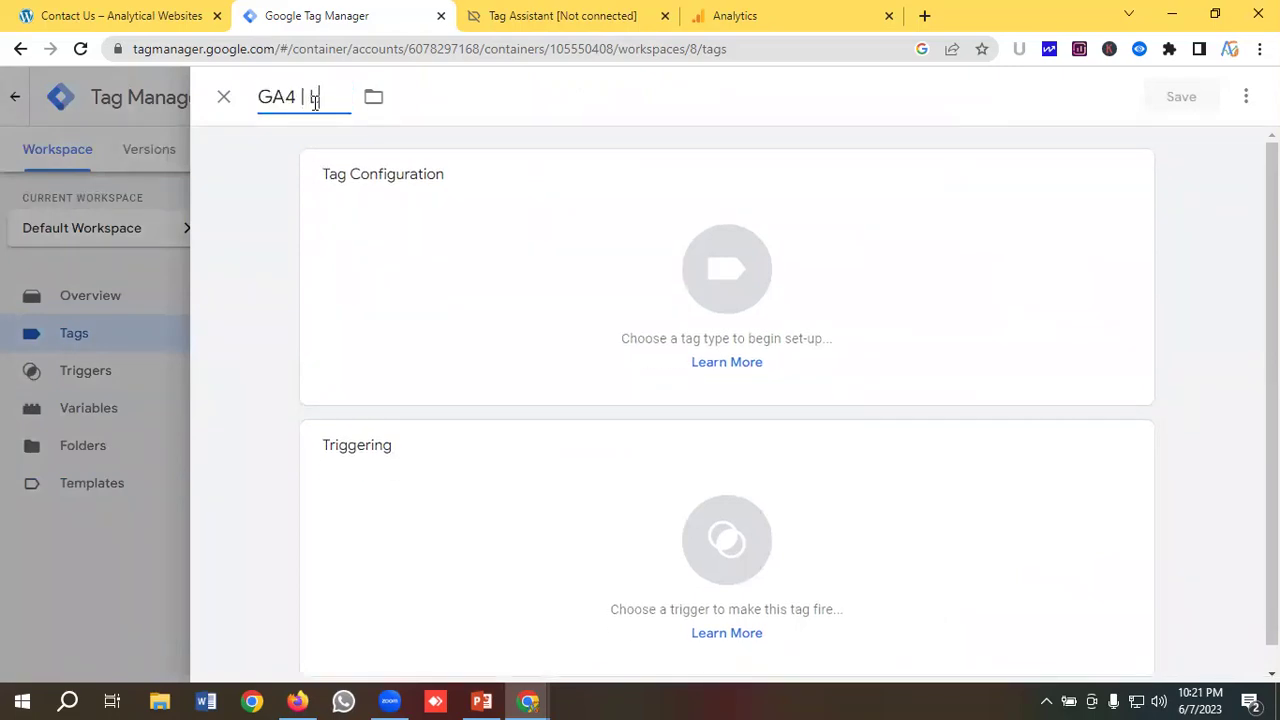
pyautogui.write(' | Lead Form Submission')
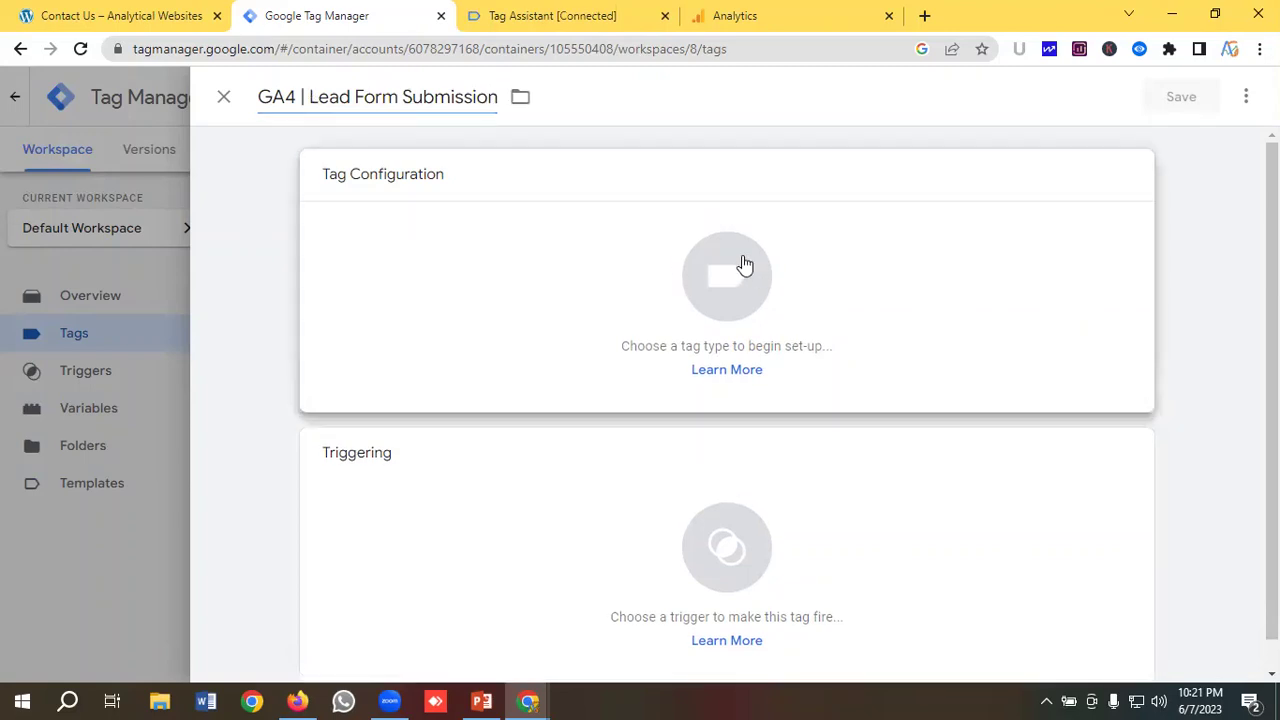
# Step: Configure the tag as Google Analytics: GA4 Event with GA4 Base Tag as configuration tag and generate_lead as event name
pyautogui.click(746, 264)
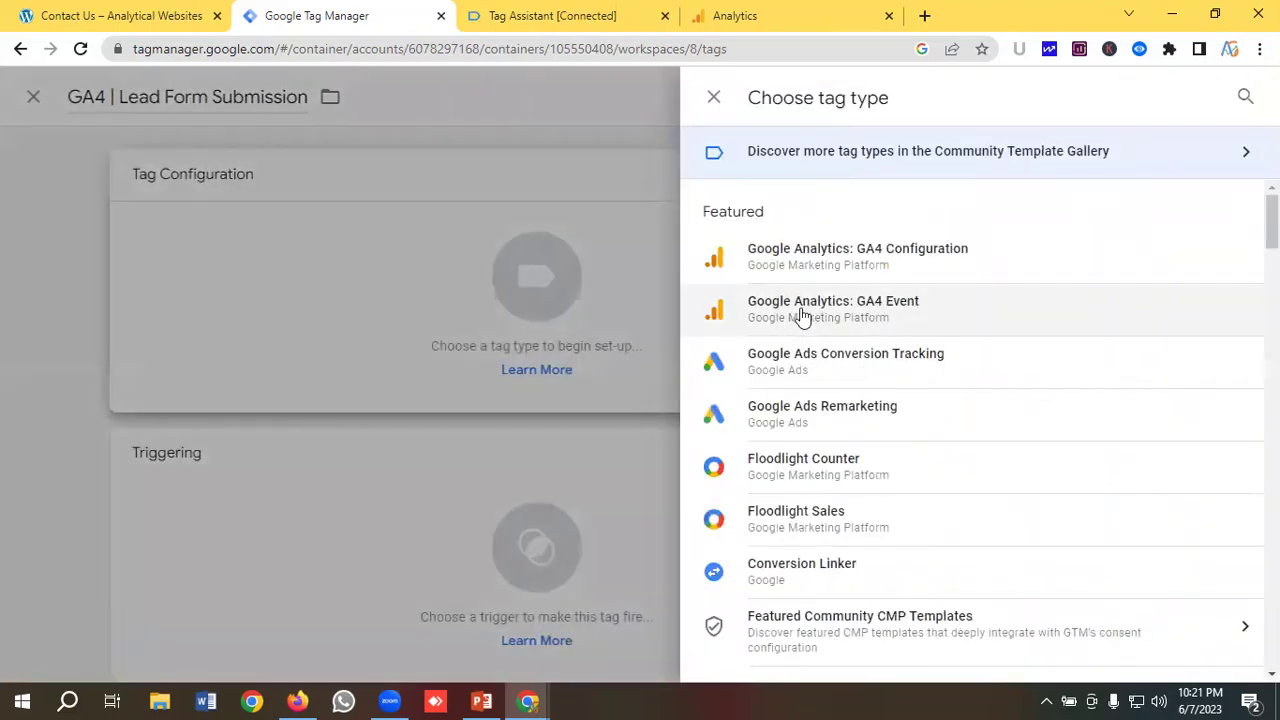
pyautogui.click(838, 312)
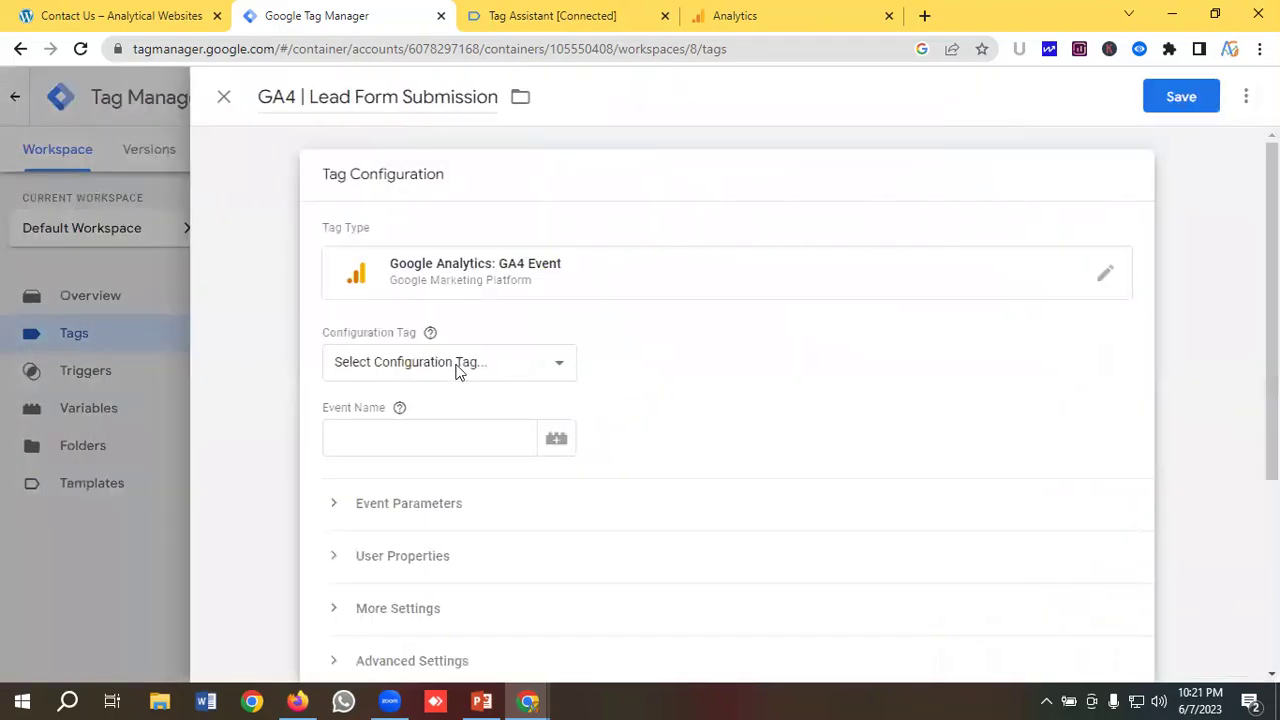
pyautogui.click(444, 366)
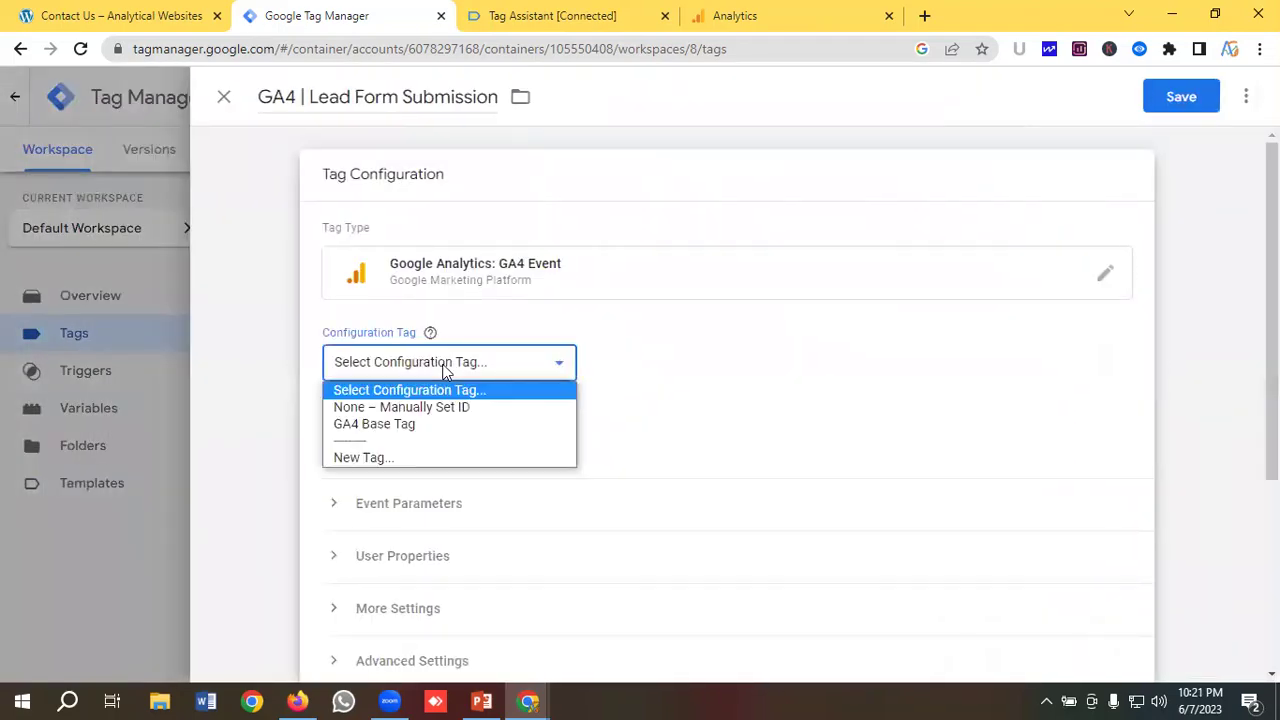
pyautogui.click(405, 424)
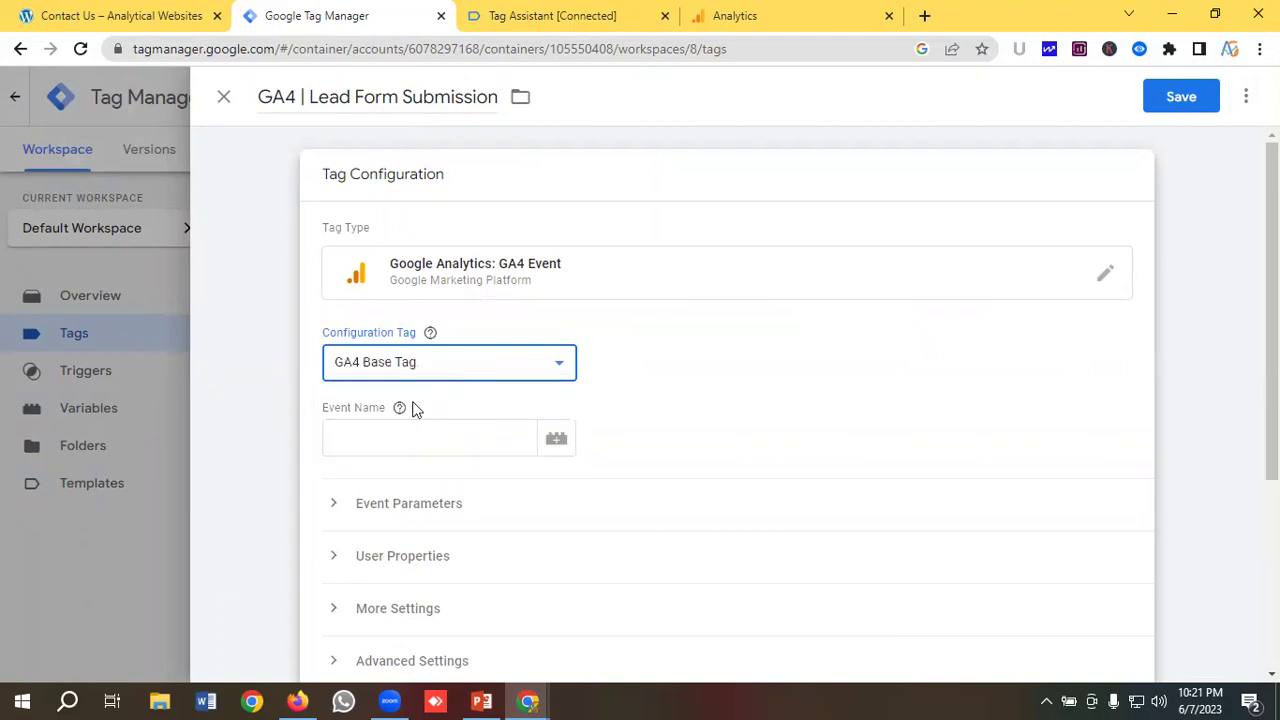
pyautogui.scroll(-1, 403, 402)
pyautogui.click(372, 346)
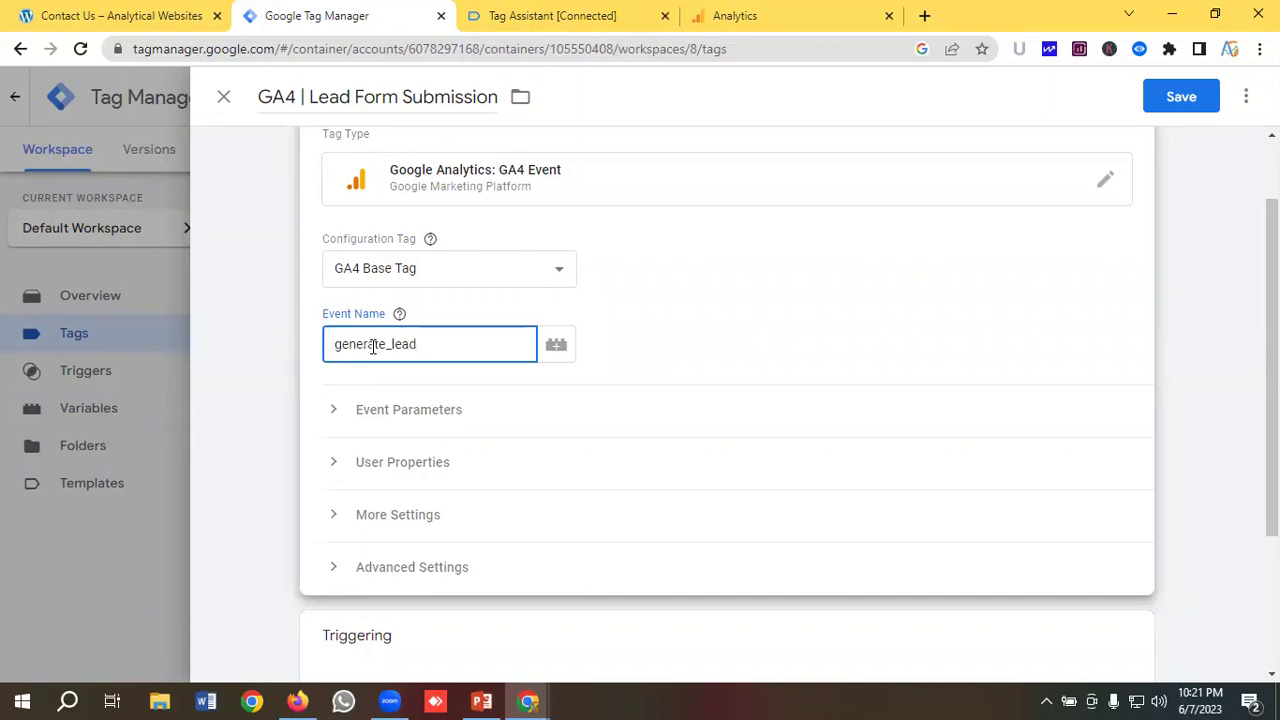
# Step: Assign Lead Form Trigger as the firing trigger of the GA4 | Lead Form Submission tag and save the tag
pyautogui.scroll(-1, 395, 365)
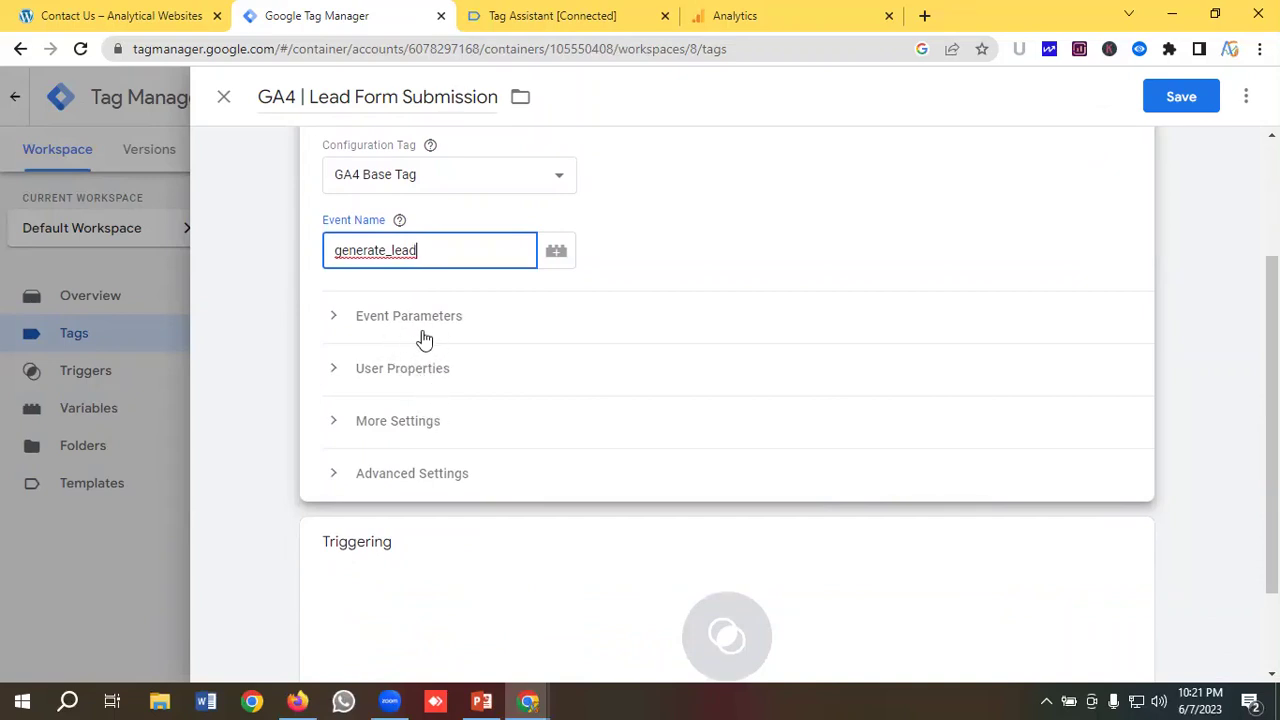
pyautogui.scroll(-2, 457, 377)
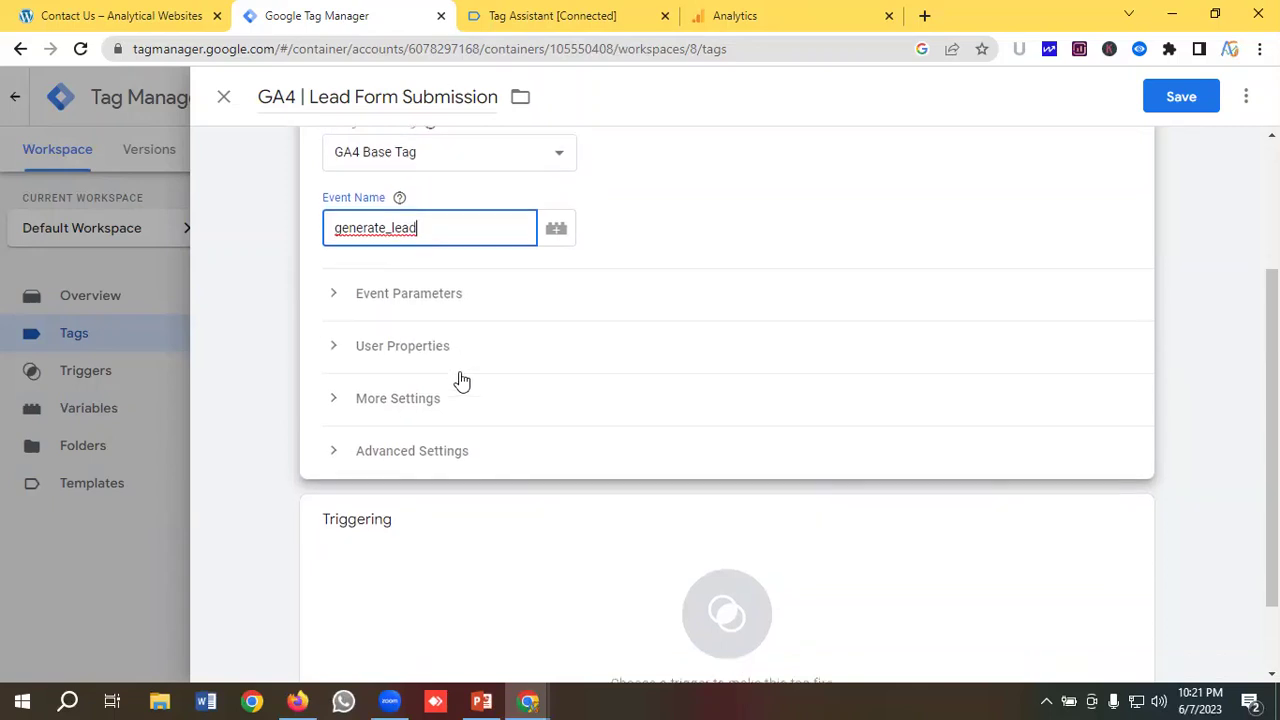
pyautogui.click(651, 543)
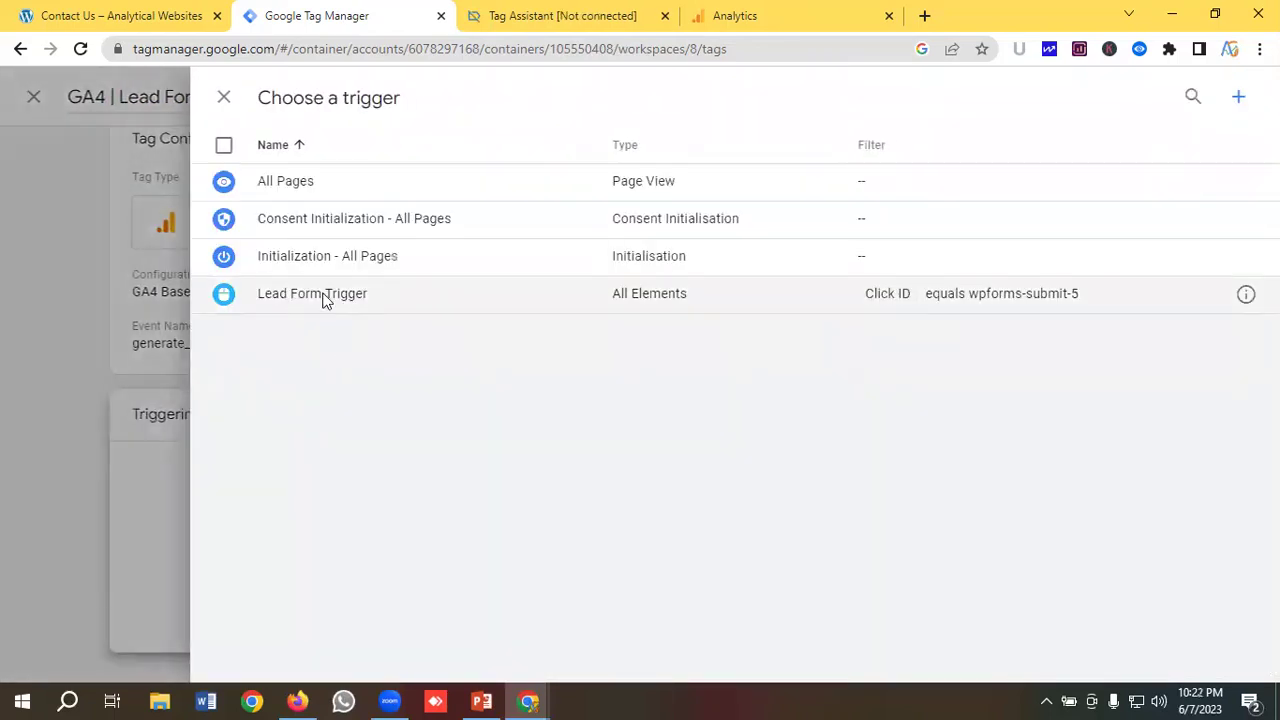
pyautogui.click(322, 300)
pyautogui.click(1171, 97)
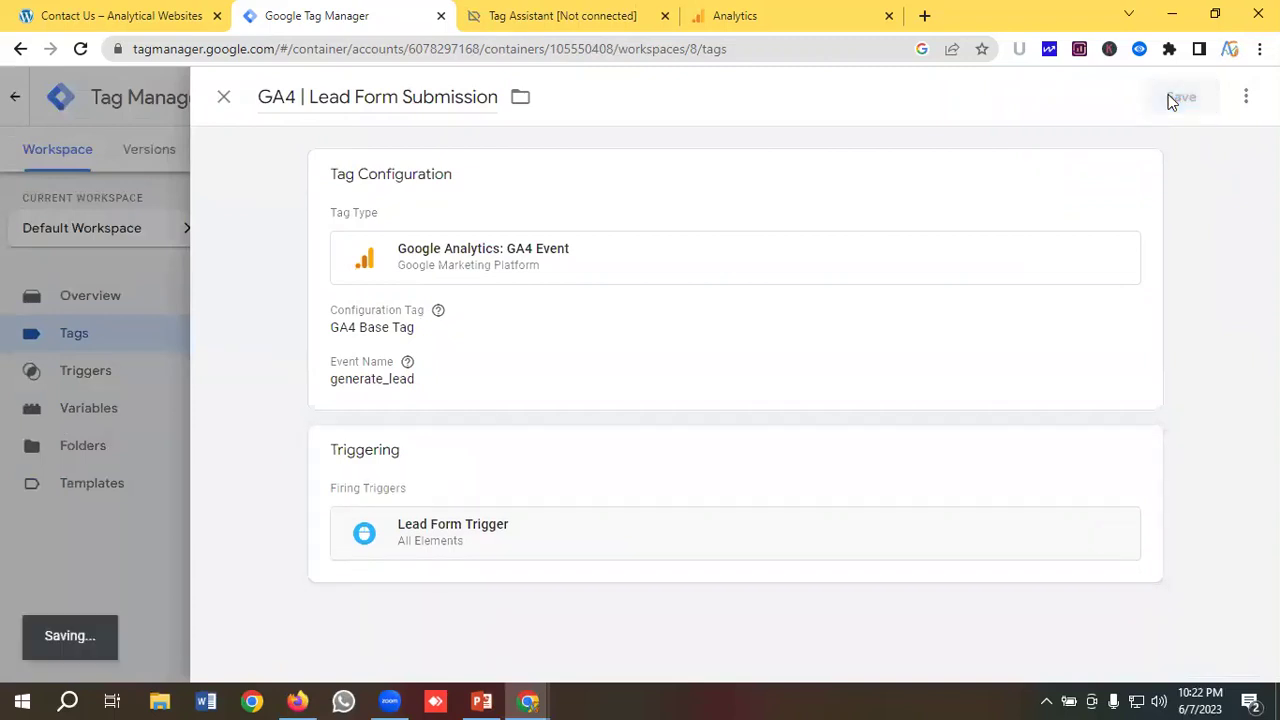
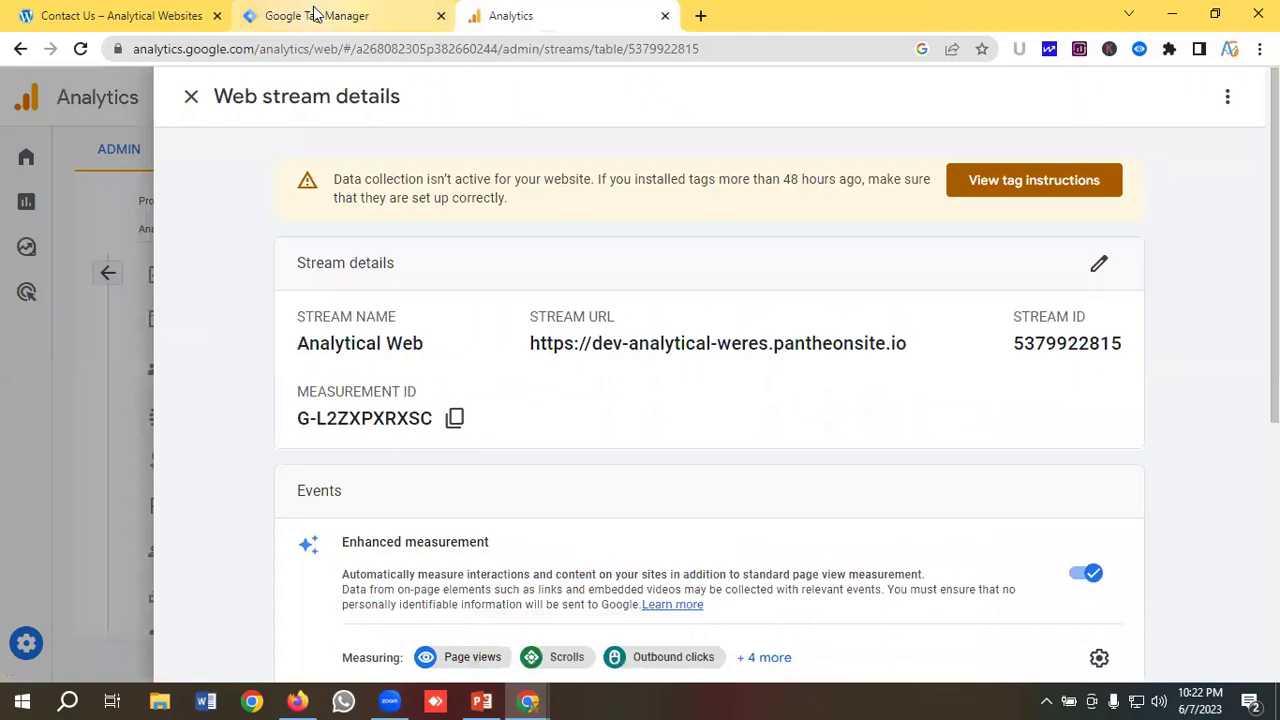
# Step: Submit and publish the container changes without a version name or description, and return to the workspace overview
pyautogui.click(1203, 155)
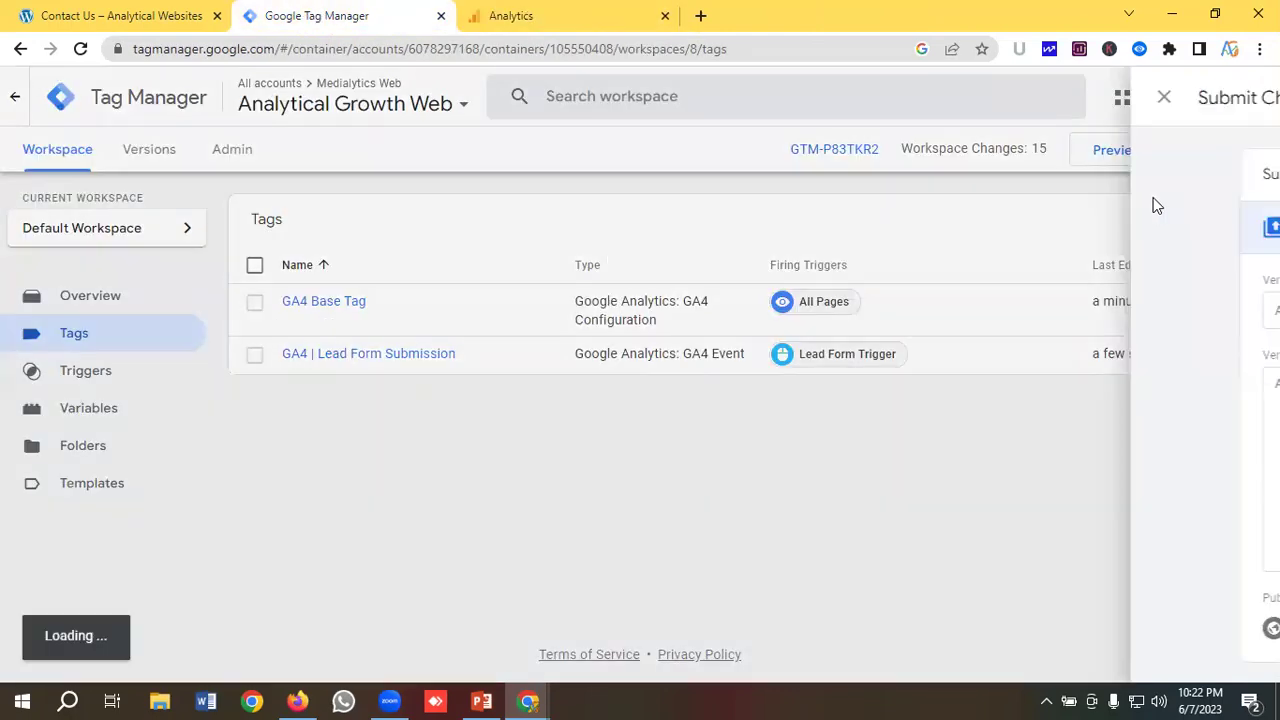
pyautogui.click(1208, 100)
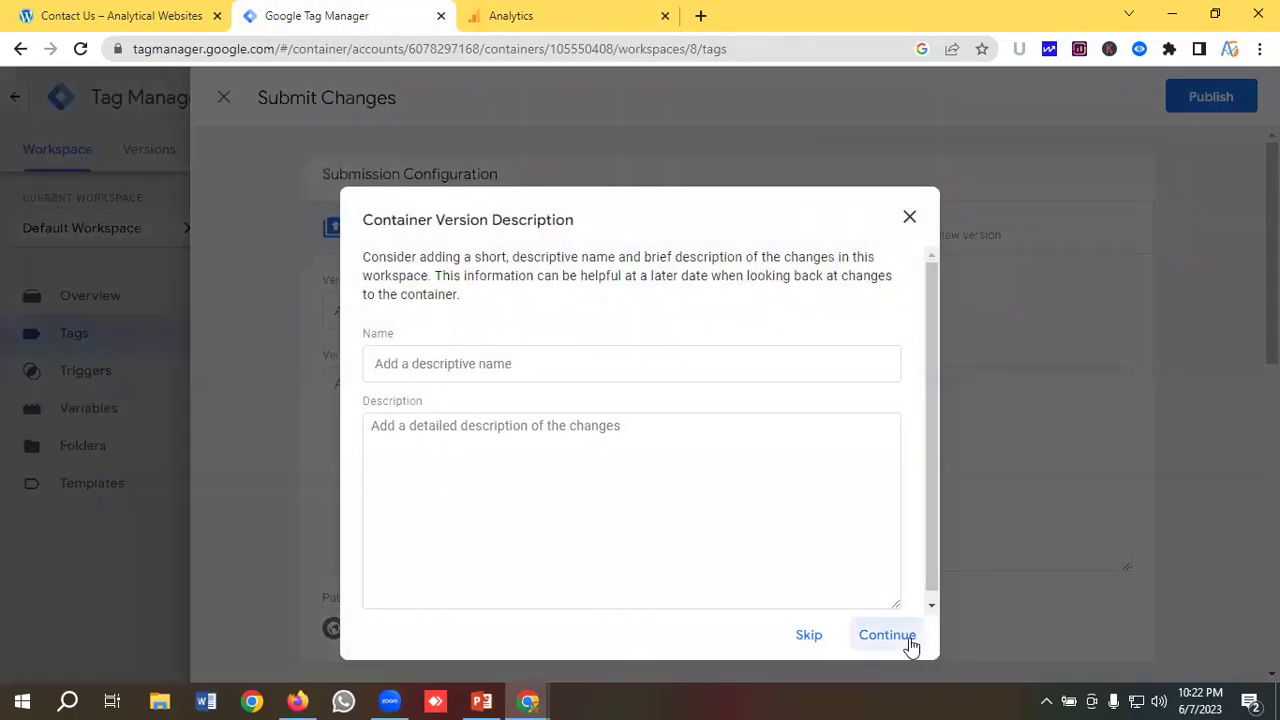
pyautogui.click(905, 640)
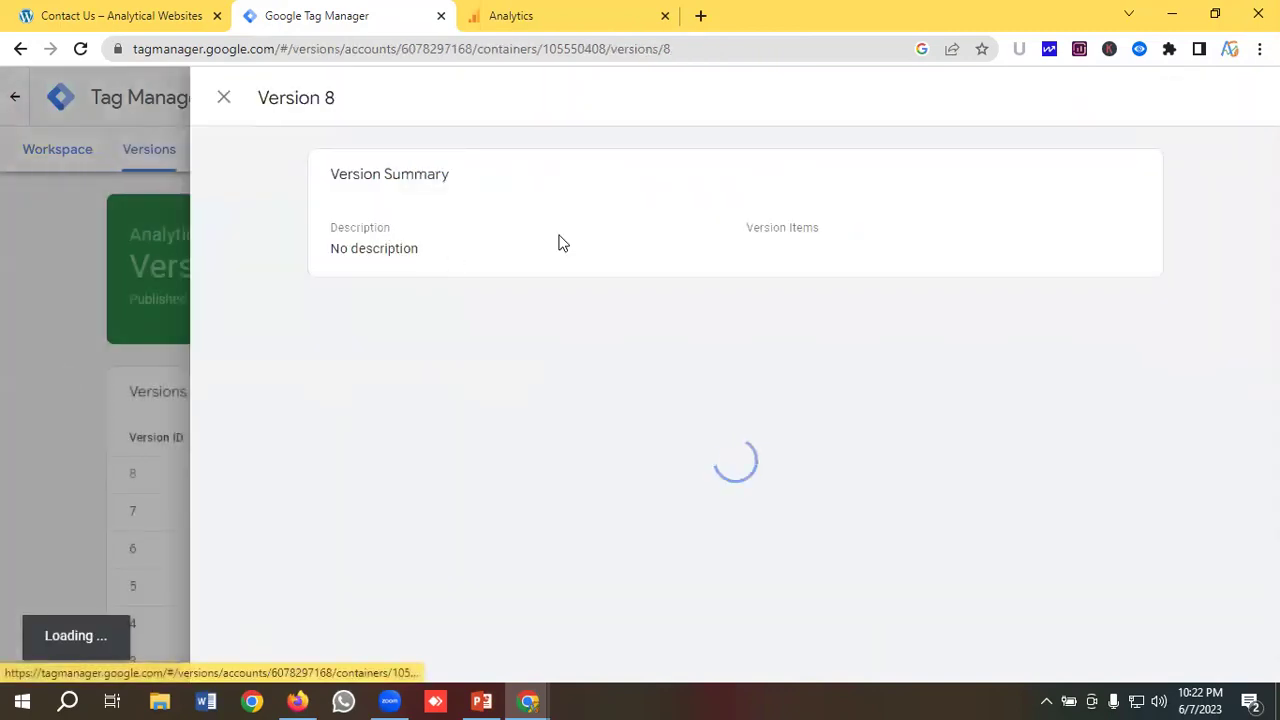
pyautogui.click(223, 97)
pyautogui.click(72, 152)
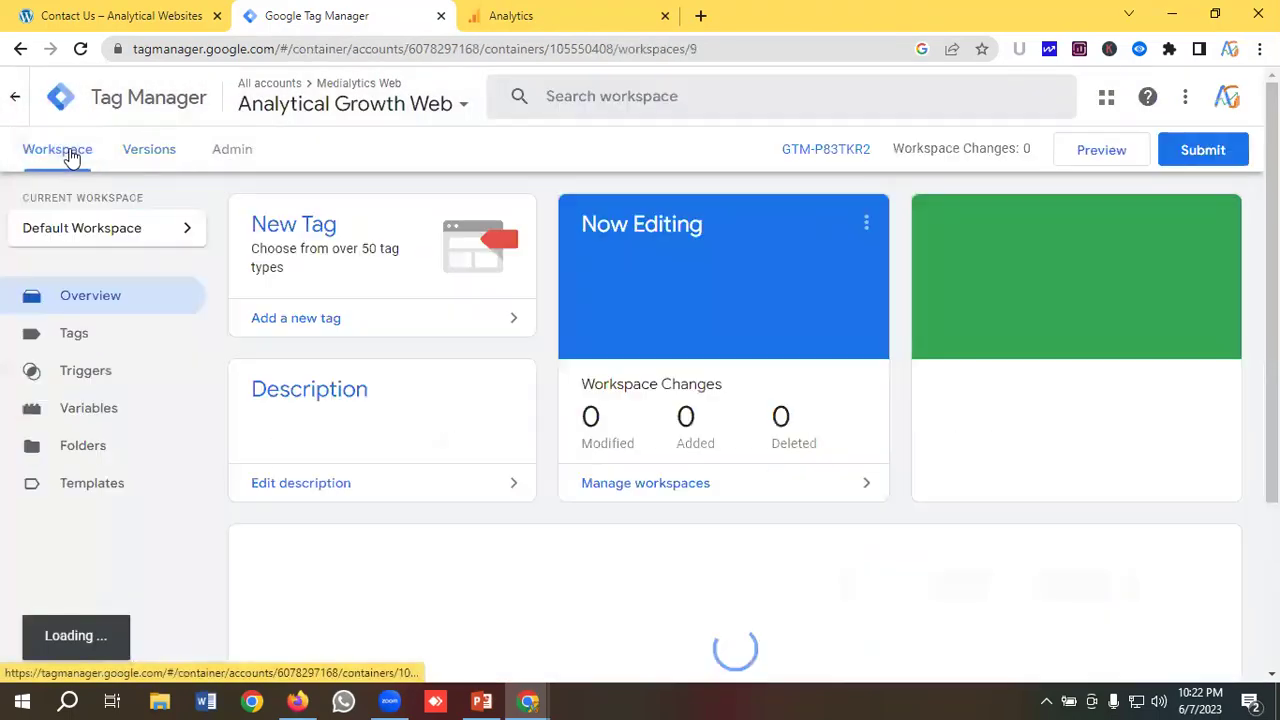
pyautogui.click(1100, 151)
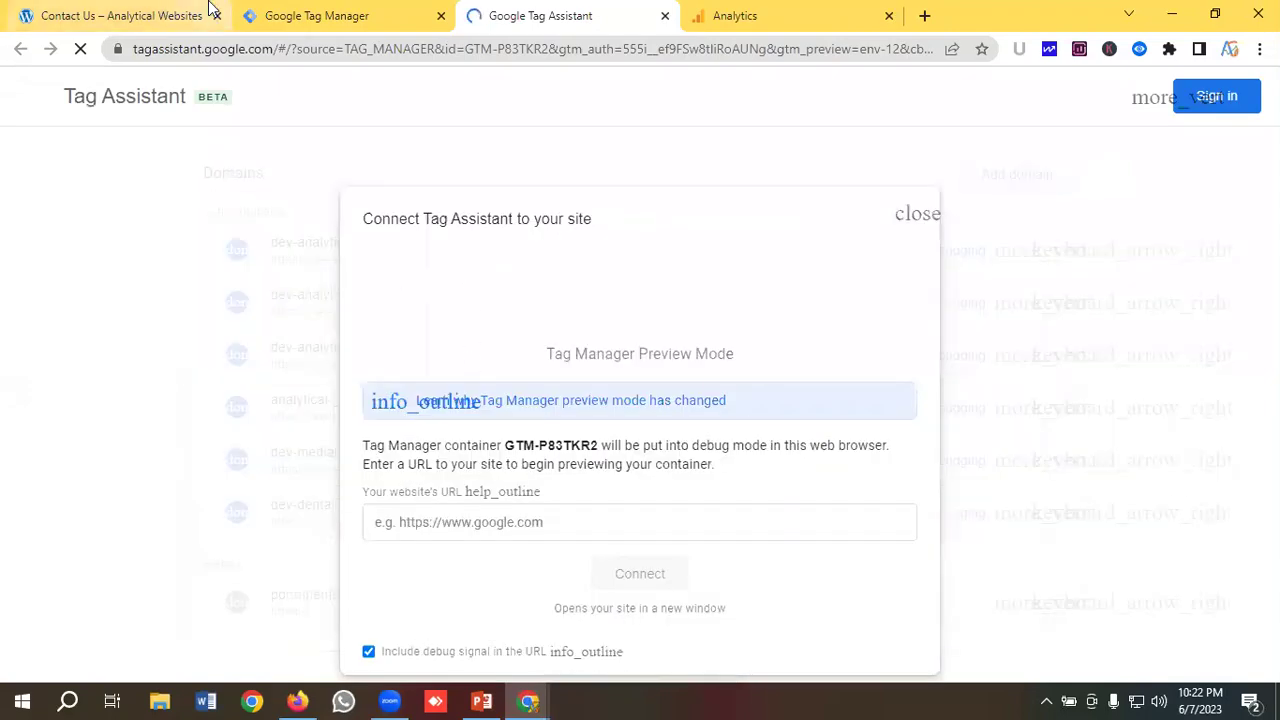
pyautogui.click(143, 10)
pyautogui.click(170, 48)
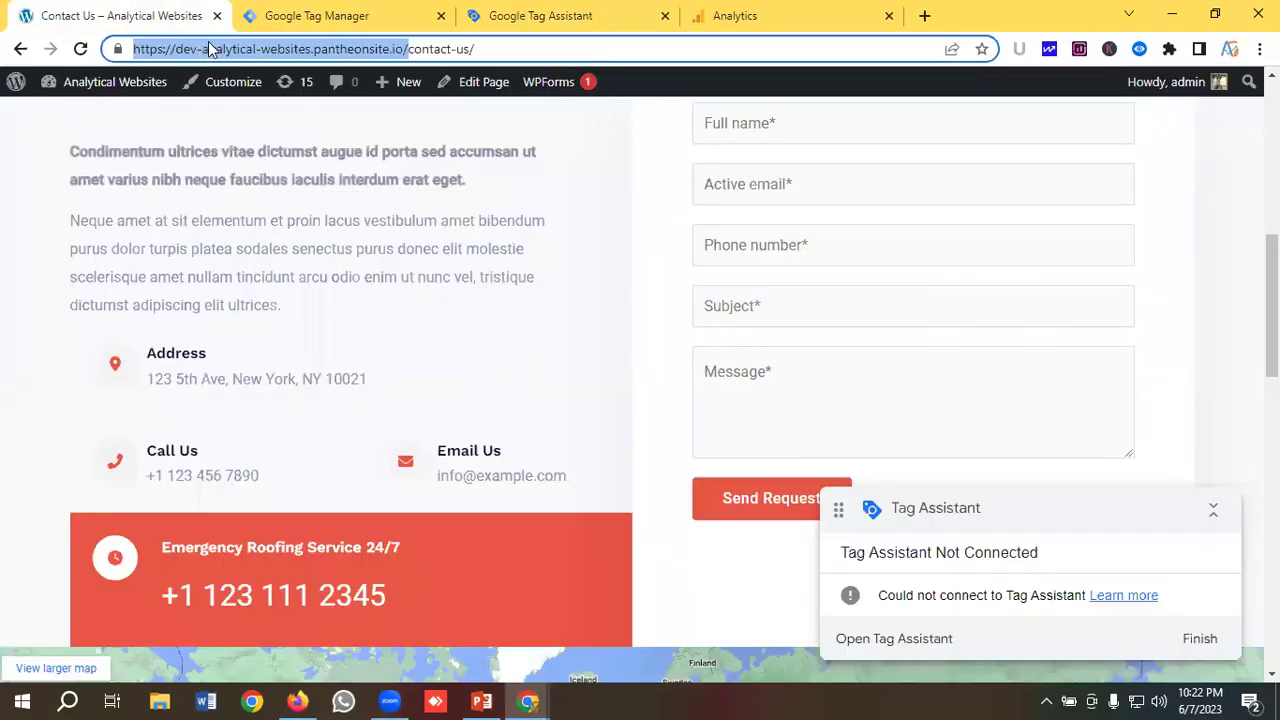
pyautogui.rightClick(212, 48)
pyautogui.click(258, 145)
pyautogui.click(337, 15)
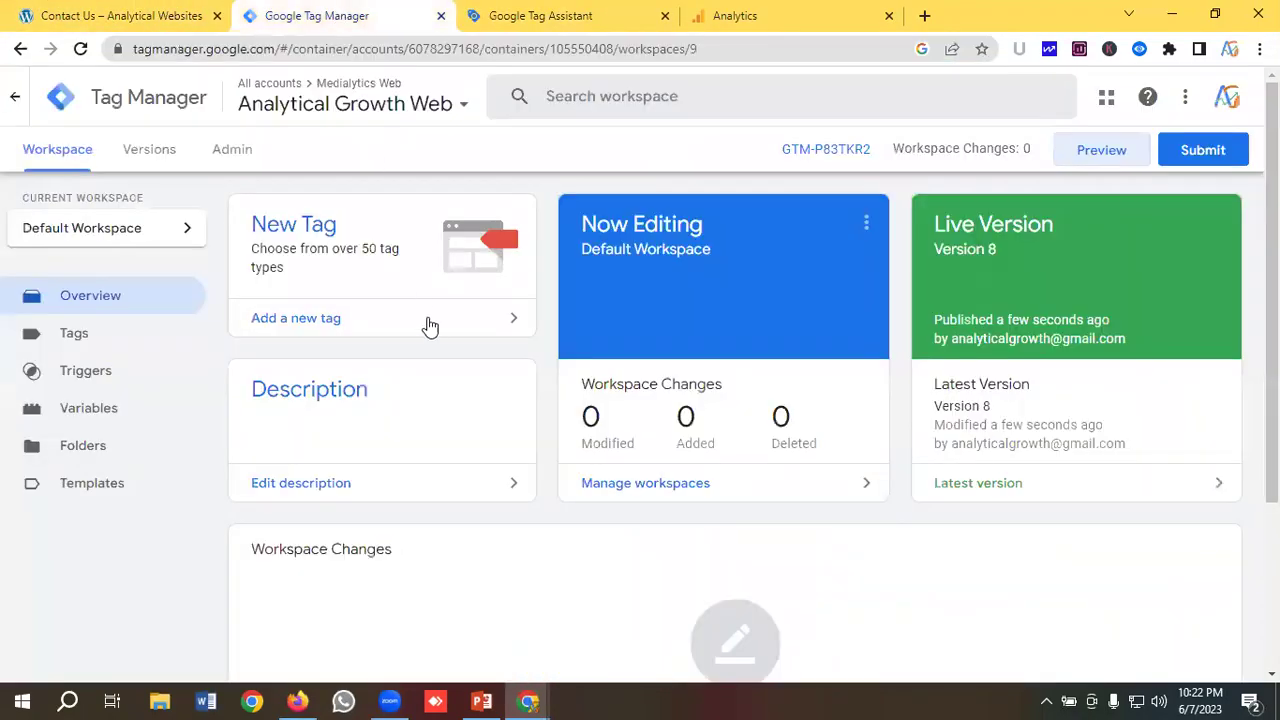
pyautogui.click(591, 12)
pyautogui.click(509, 516)
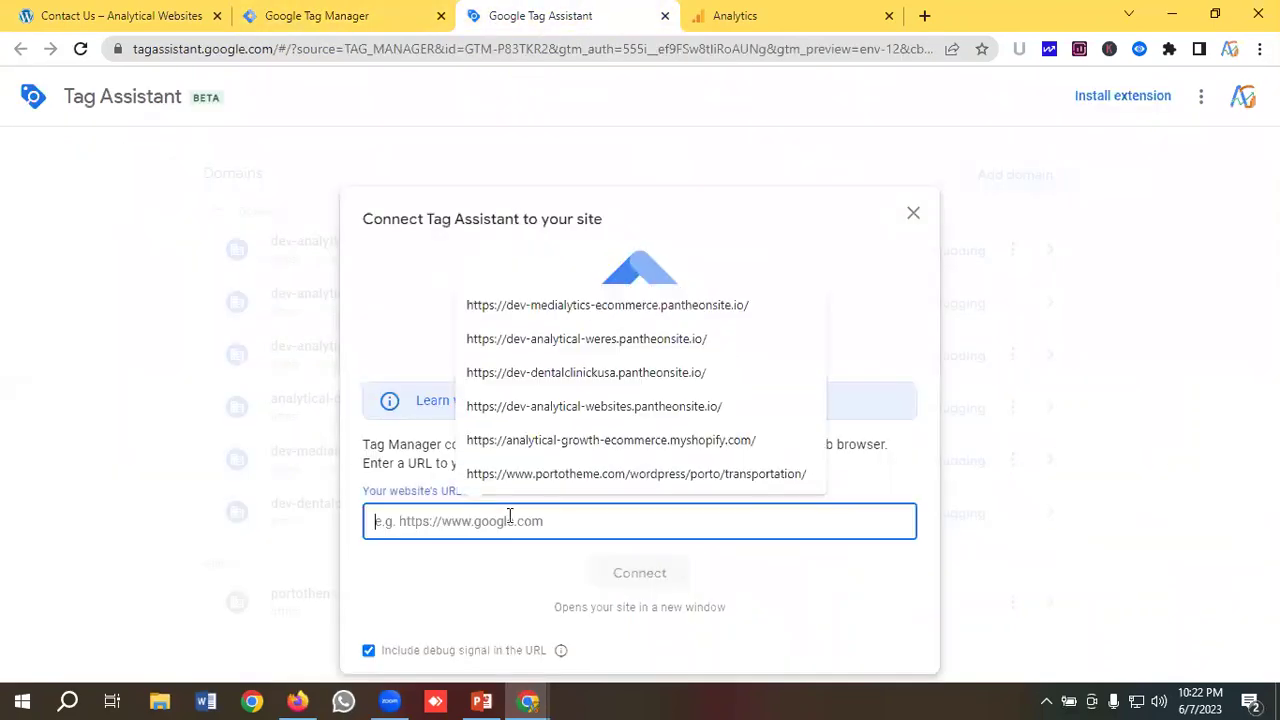
pyautogui.hotkey('ctrl', 'v')
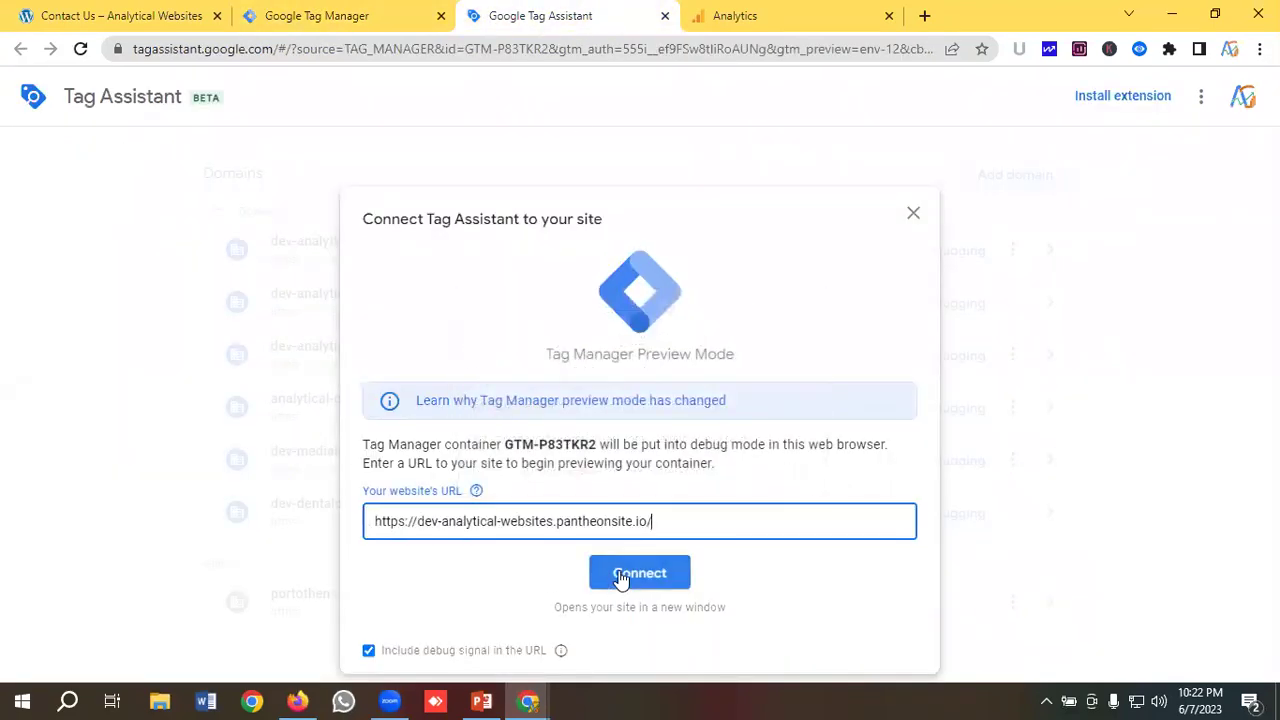
pyautogui.click(611, 574)
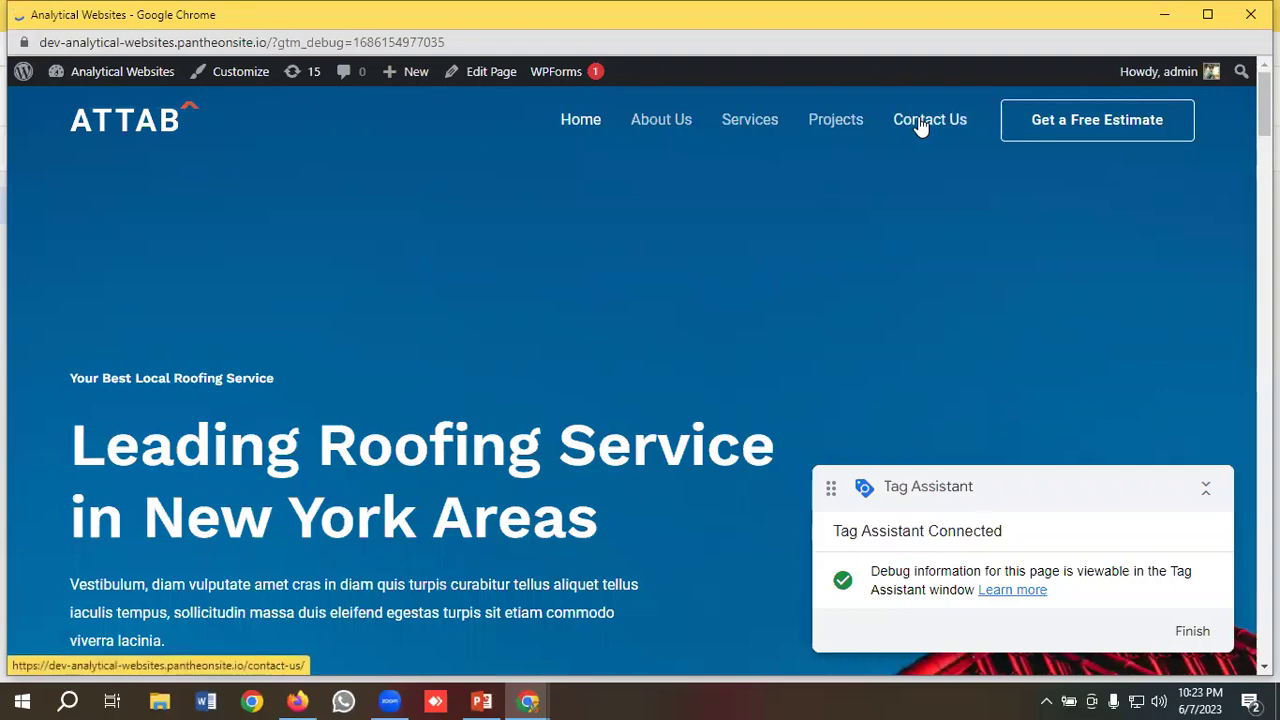
# Step: Open the site's Contact Us page and fill in the estimate form's full name, email and phone number with saved entries
pyautogui.click(921, 126)
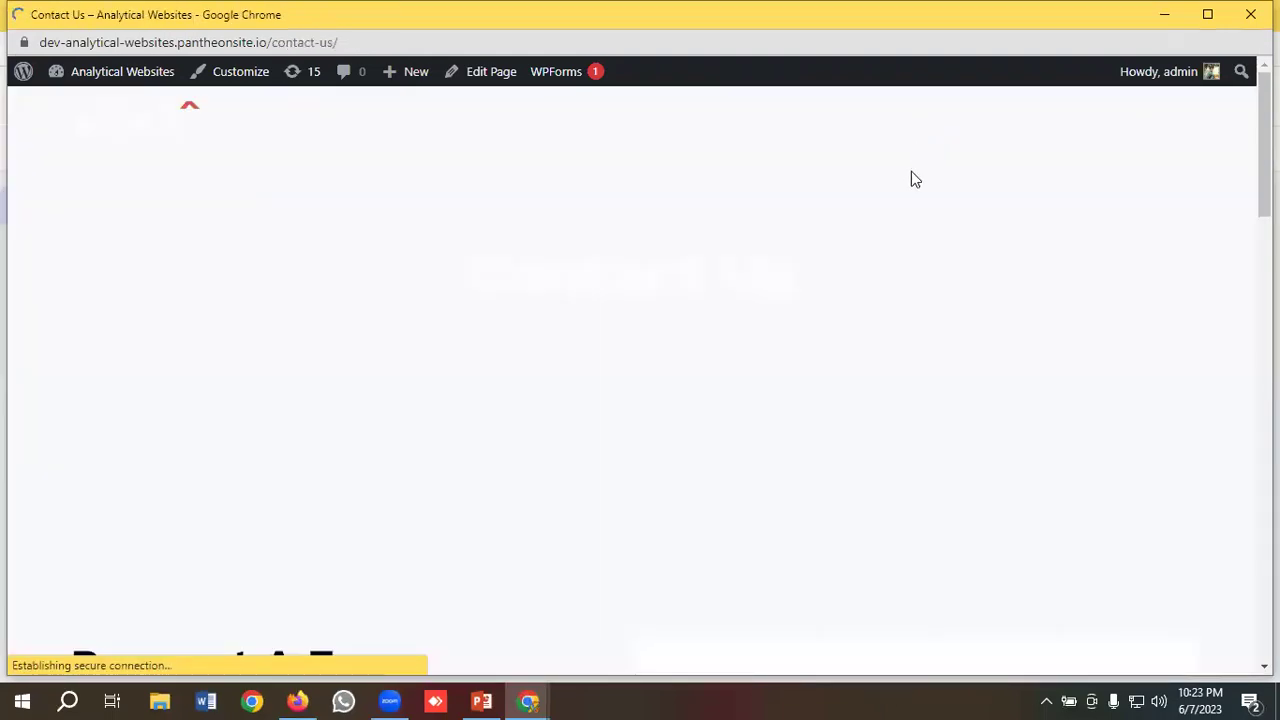
pyautogui.scroll(-5, 790, 252)
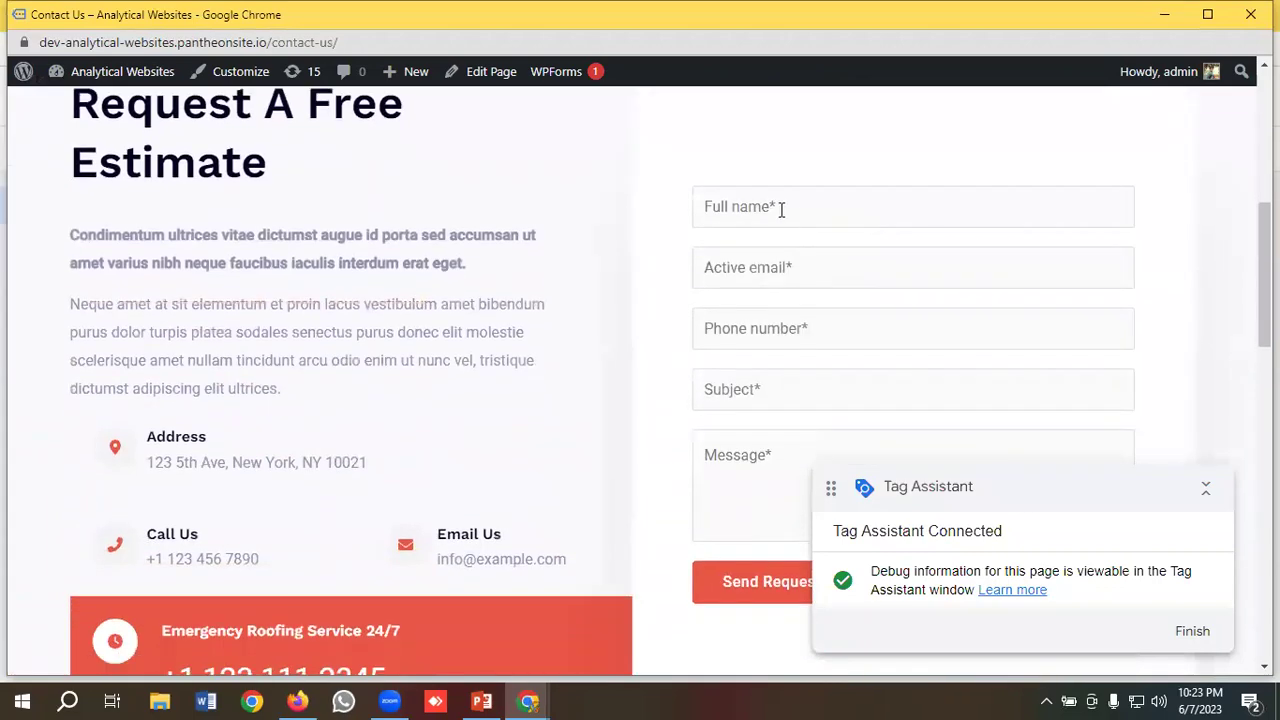
pyautogui.click(781, 209)
pyautogui.click(837, 292)
pyautogui.click(778, 270)
pyautogui.click(812, 308)
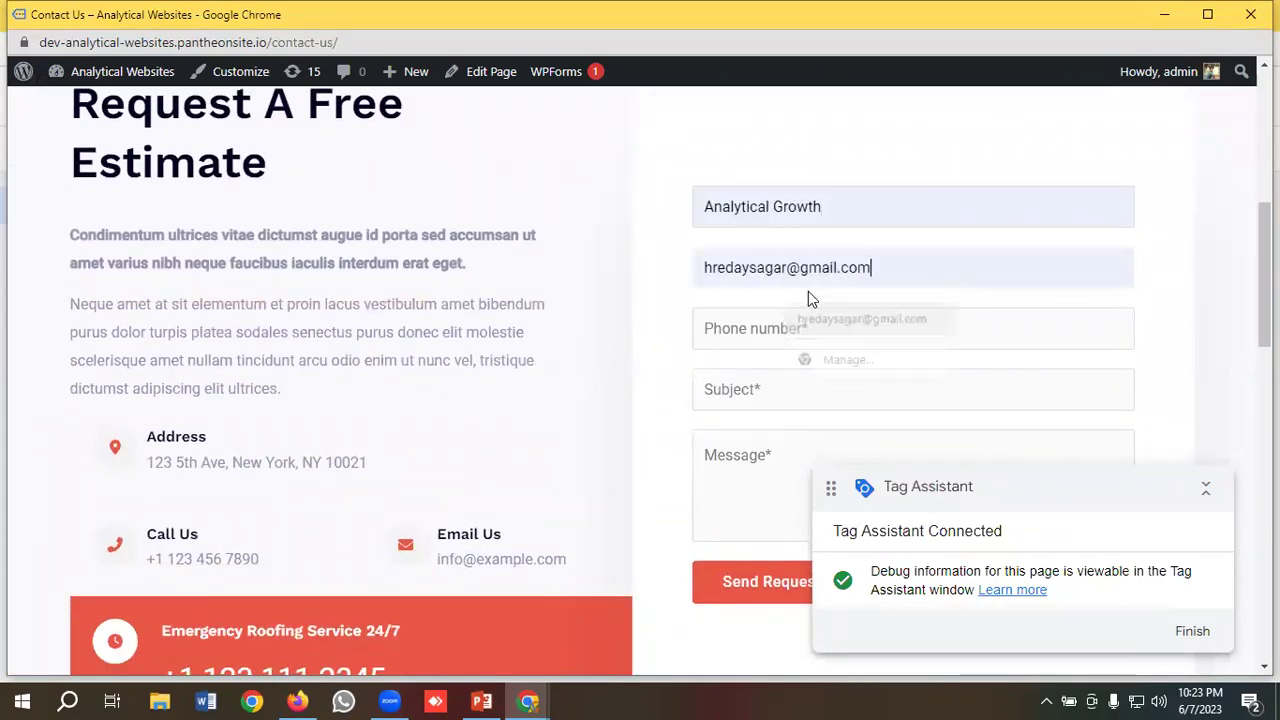
pyautogui.scroll(-1, 808, 308)
pyautogui.click(795, 245)
pyautogui.click(819, 287)
# Step: Enter Test as the subject and Test Request as the message, and send the form
pyautogui.click(769, 292)
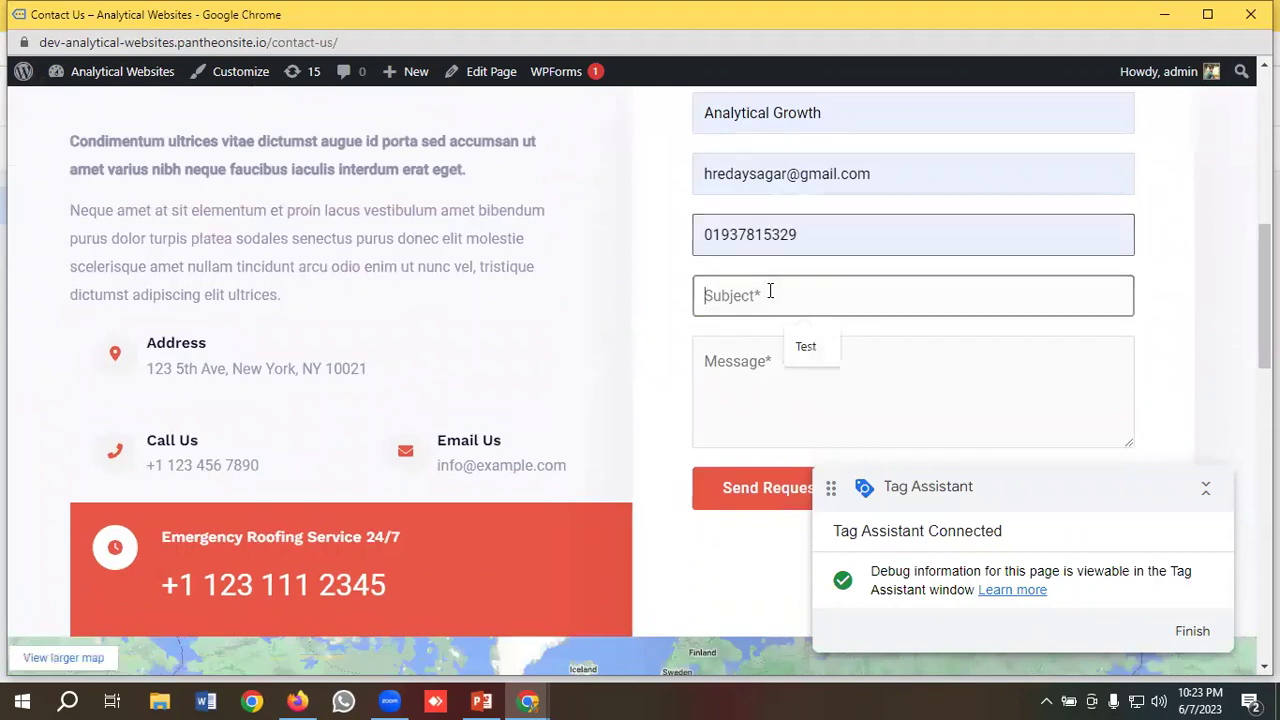
pyautogui.click(805, 347)
pyautogui.click(766, 366)
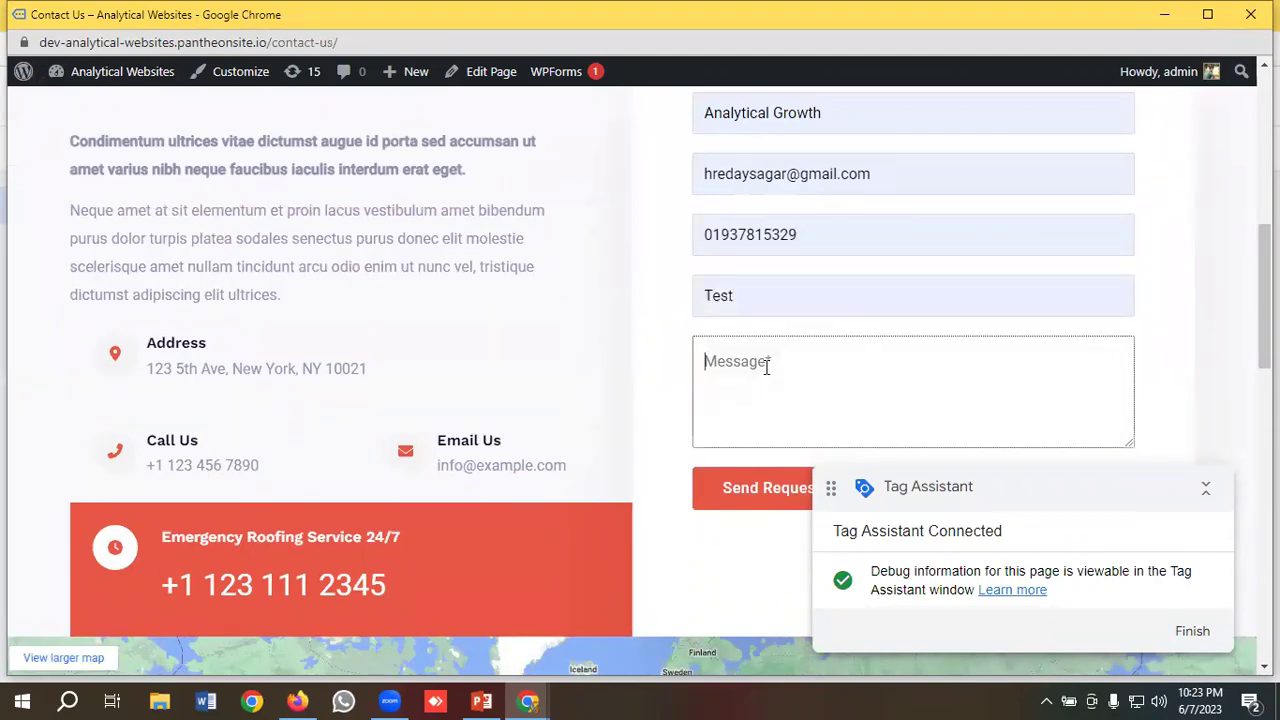
pyautogui.scroll(-1, 766, 366)
pyautogui.write('Test')
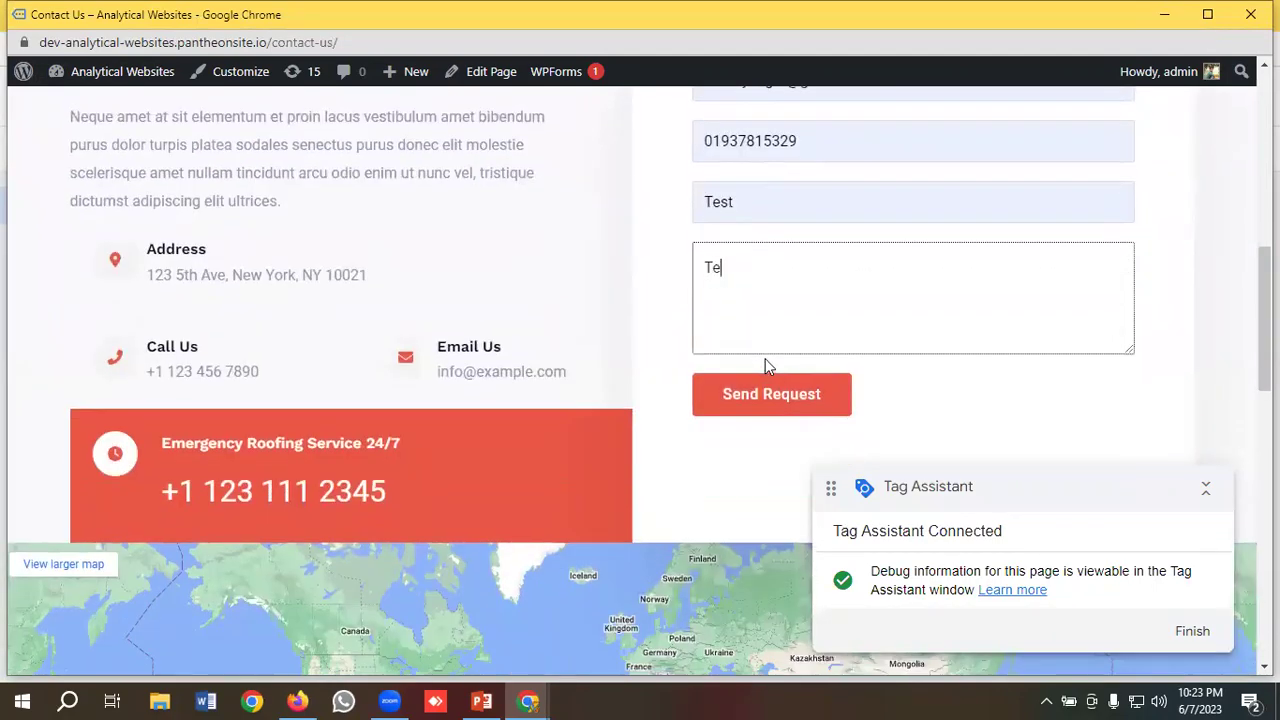
pyautogui.write(' Request')
pyautogui.click(748, 398)
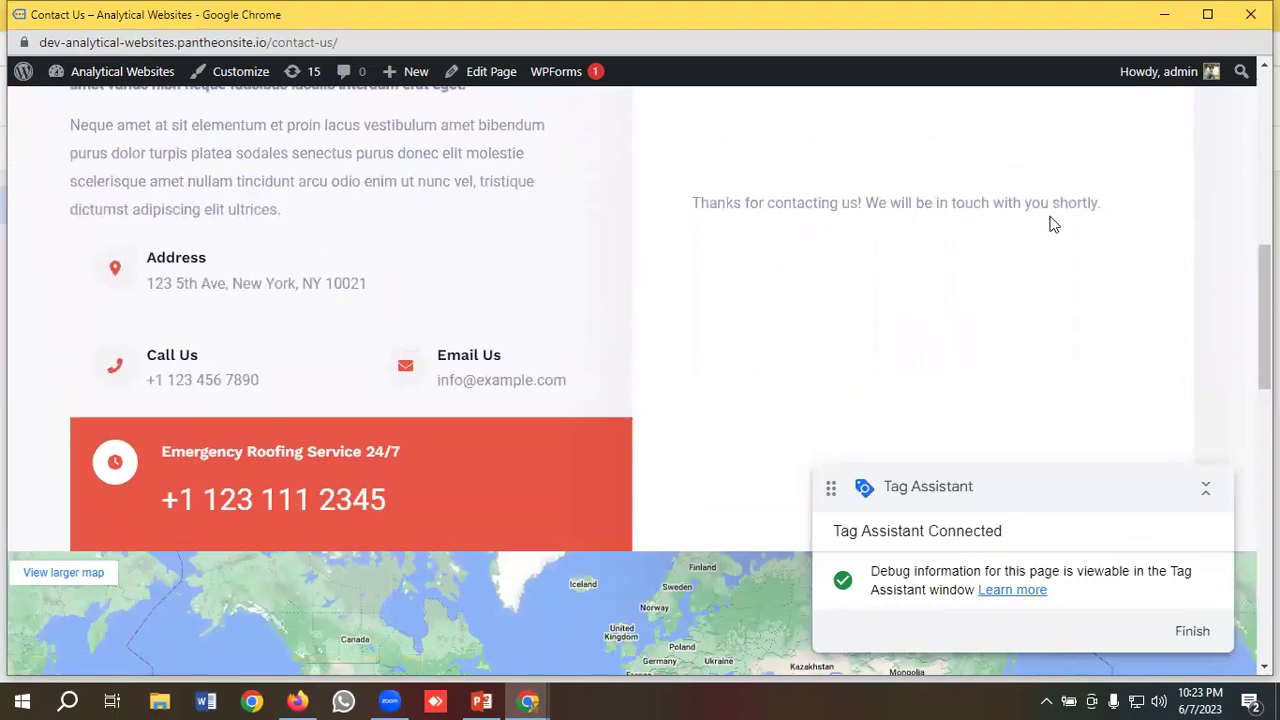
# Step: Return to the Tag Assistant window and dismiss its connection message to check the fired tags in the summary
pyautogui.scroll(2, 1040, 230)
pyautogui.scroll(2, 823, 277)
pyautogui.scroll(-3, 823, 274)
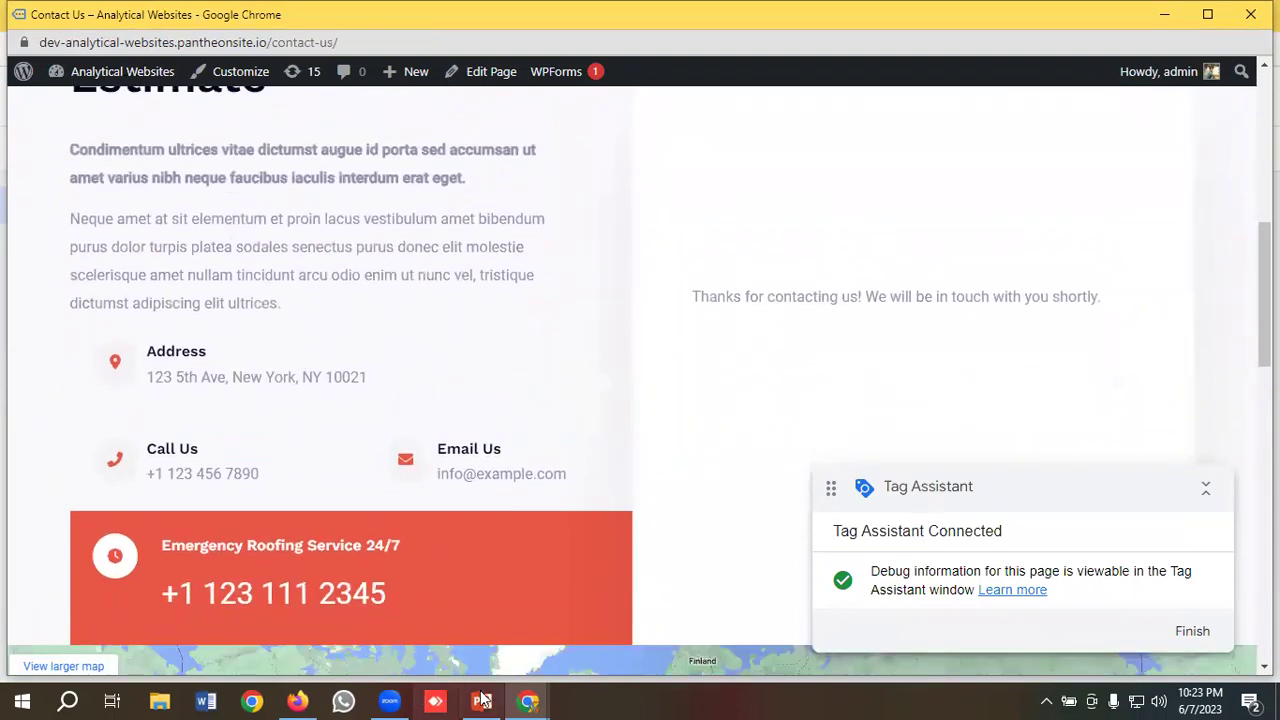
pyautogui.moveTo(525, 697)
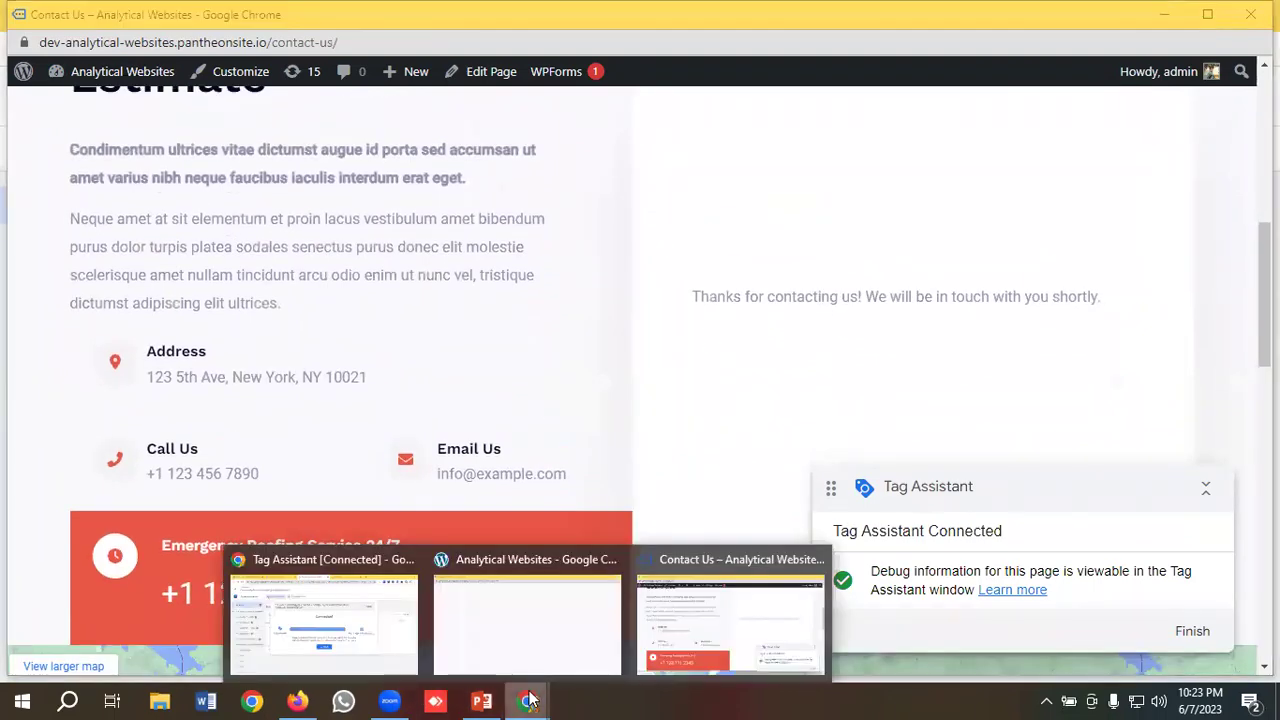
pyautogui.click(345, 628)
pyautogui.click(638, 492)
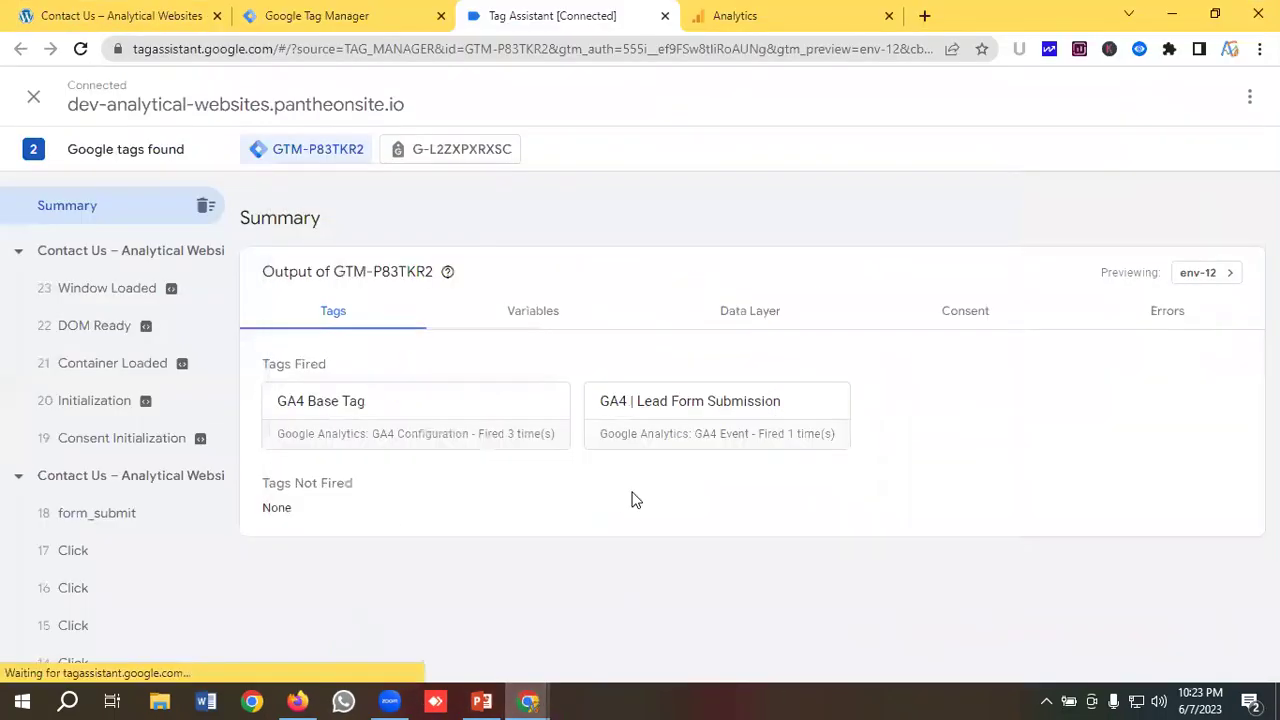